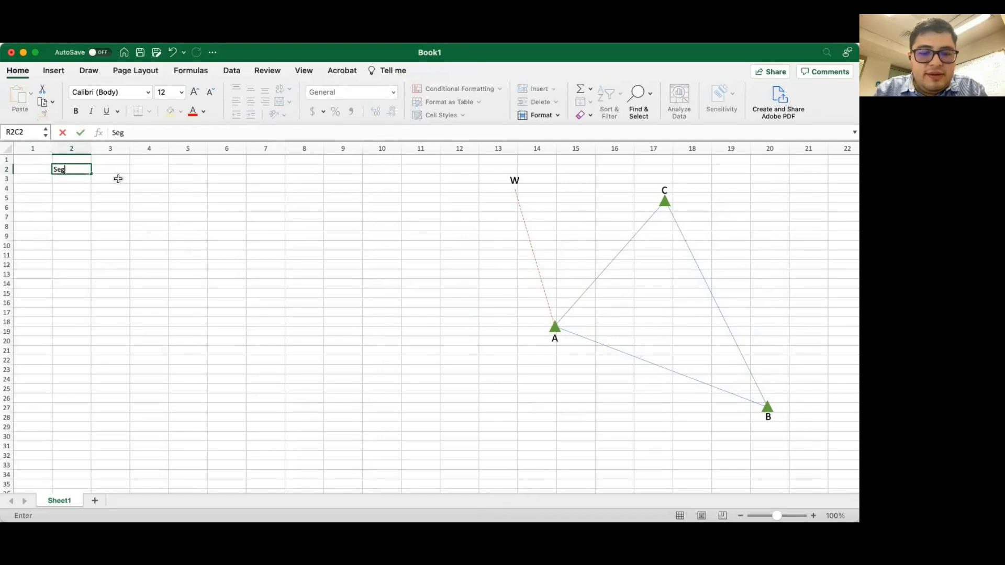
Enter the header Segmento in R2C2 and list the segments AB, BC and CA in the cells below it
{"action": "key", "text": "Right"}
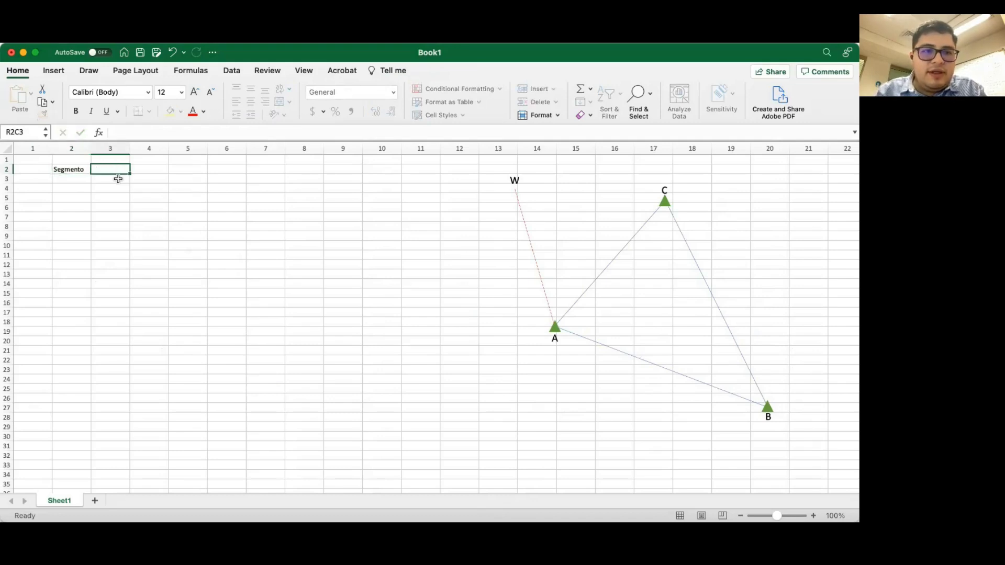
{"action": "key", "text": "Left"}
{"action": "key", "text": "Left"}
{"action": "key", "text": "Down"}
{"action": "key", "text": "Right"}
{"action": "type", "text": "AB"}
{"action": "key", "text": "Return"}
{"action": "type", "text": "B"}
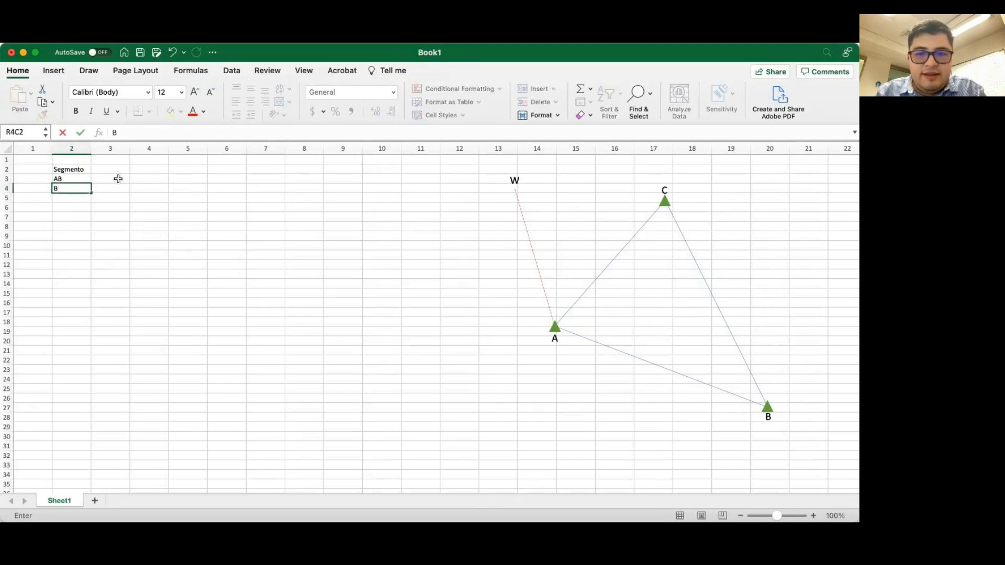
{"action": "type", "text": "C"}
{"action": "key", "text": "Return"}
{"action": "type", "text": "CA"}
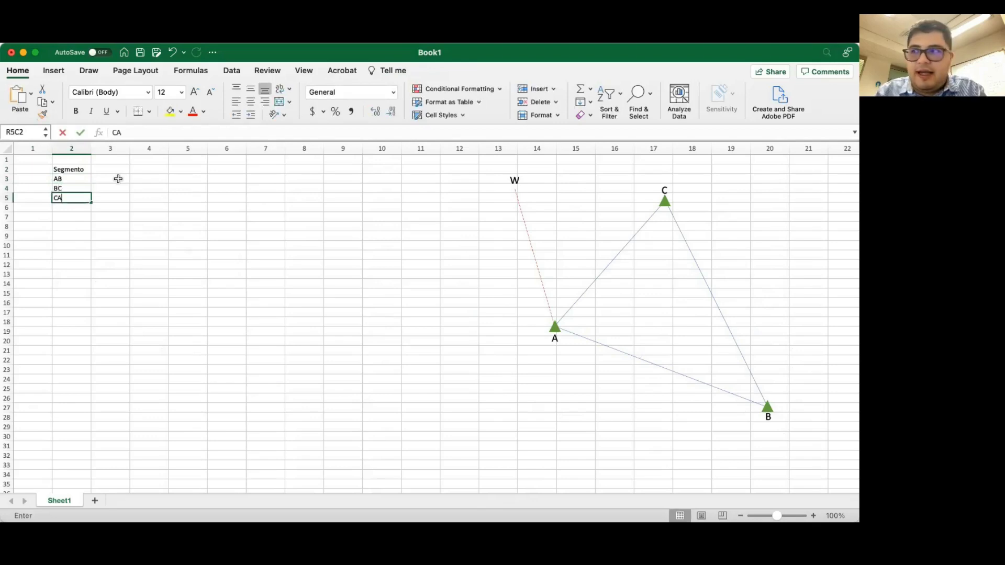
Add the headers G, M and S in row 2, in columns 3 to 5 beside Segmento
{"action": "key", "text": "Tab"}
{"action": "key", "text": "Up"}
{"action": "key", "text": "Up"}
{"action": "key", "text": "Up"}
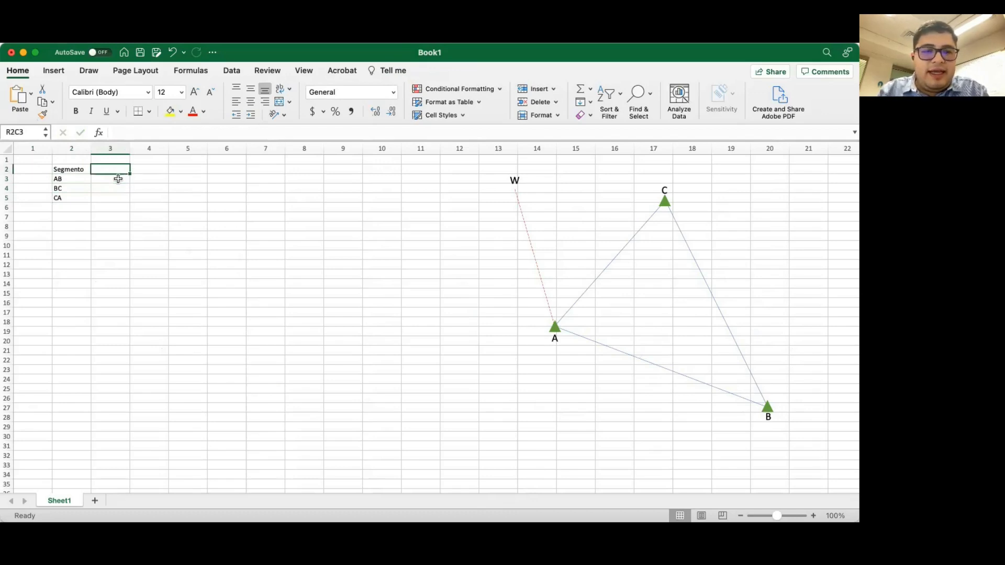
{"action": "type", "text": "G"}
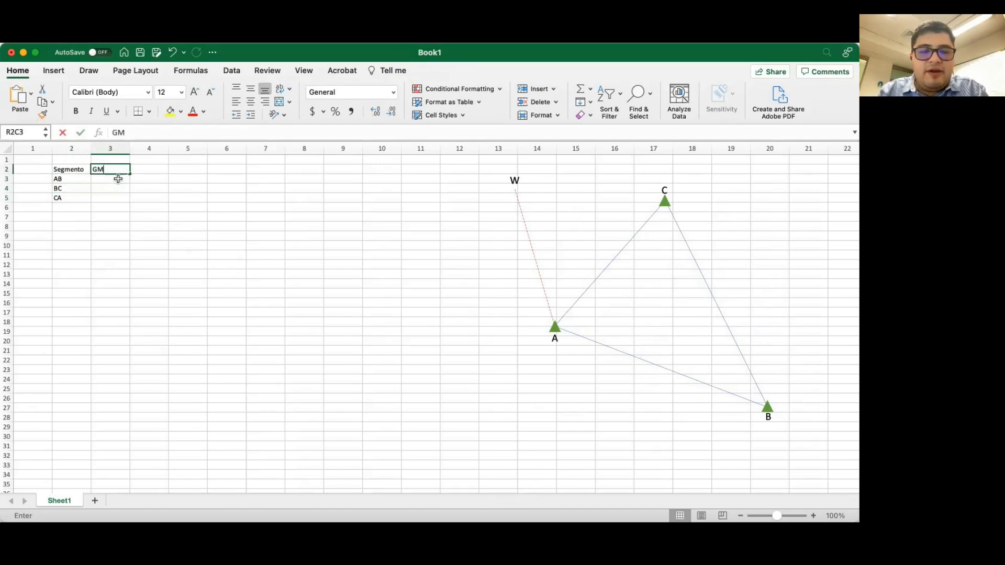
{"action": "key", "text": "Tab"}
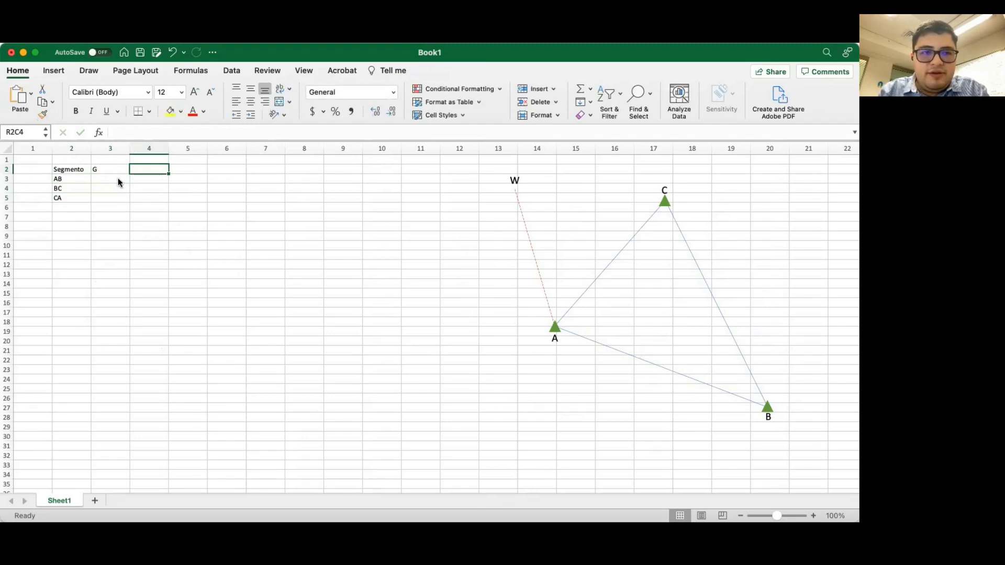
{"action": "type", "text": "m"}
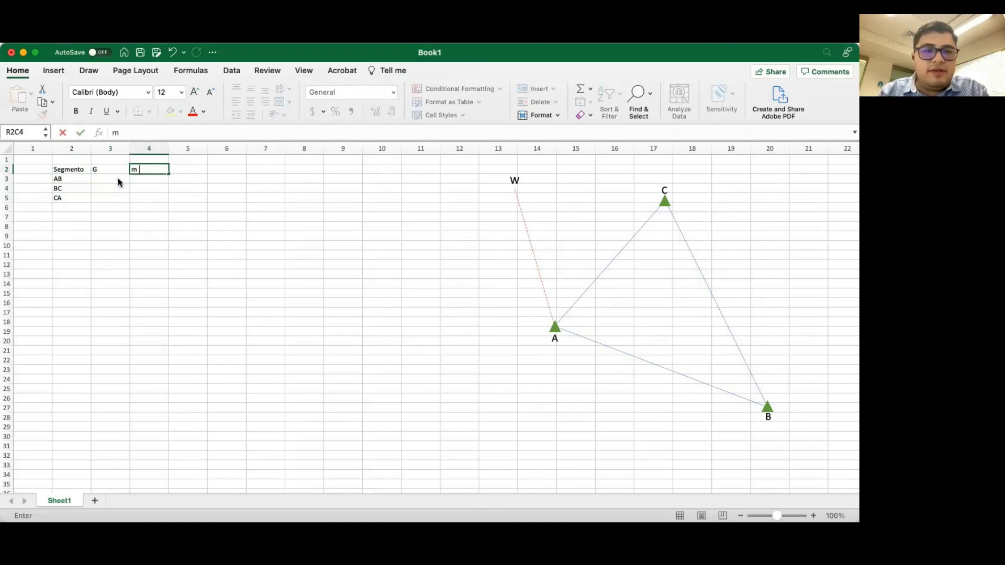
{"action": "key", "text": "BackSpace"}
{"action": "type", "text": "M"}
{"action": "key", "text": "Tab"}
{"action": "type", "text": "S"}
{"action": "left_click", "coordinate": [270, 226]}
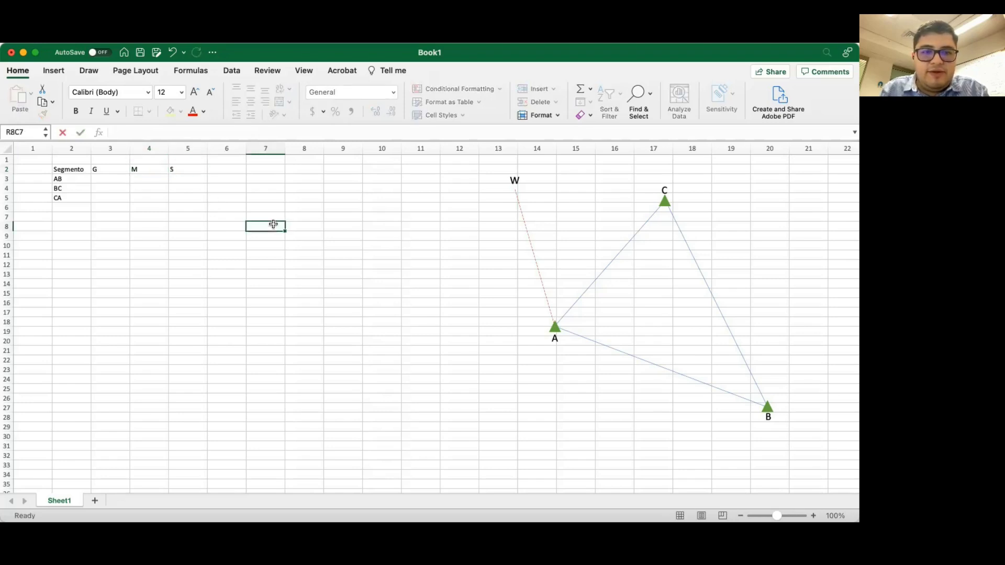
Fill in segment AB's azimuth as 130 degrees, 20 minutes and 58 seconds in the G, M and S columns
{"action": "key", "text": "super+Tab"}
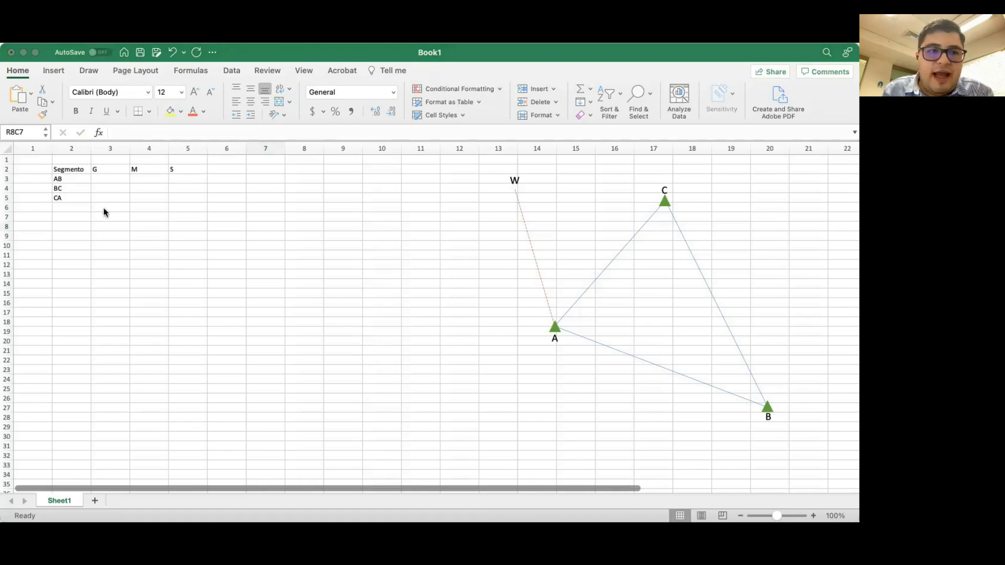
{"action": "left_click", "coordinate": [108, 178]}
{"action": "left_click", "coordinate": [110, 180]}
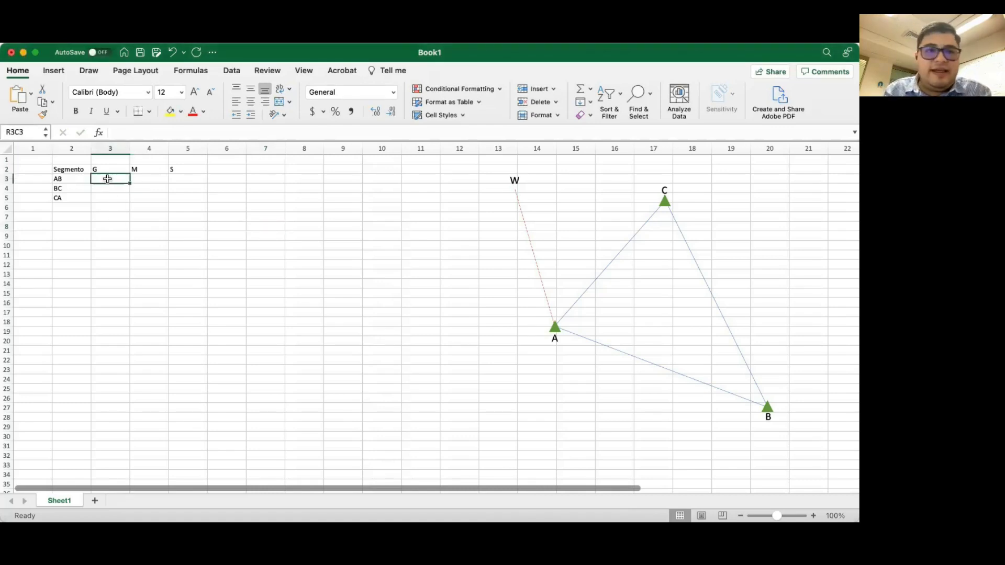
{"action": "type", "text": "130"}
{"action": "key", "text": "Tab"}
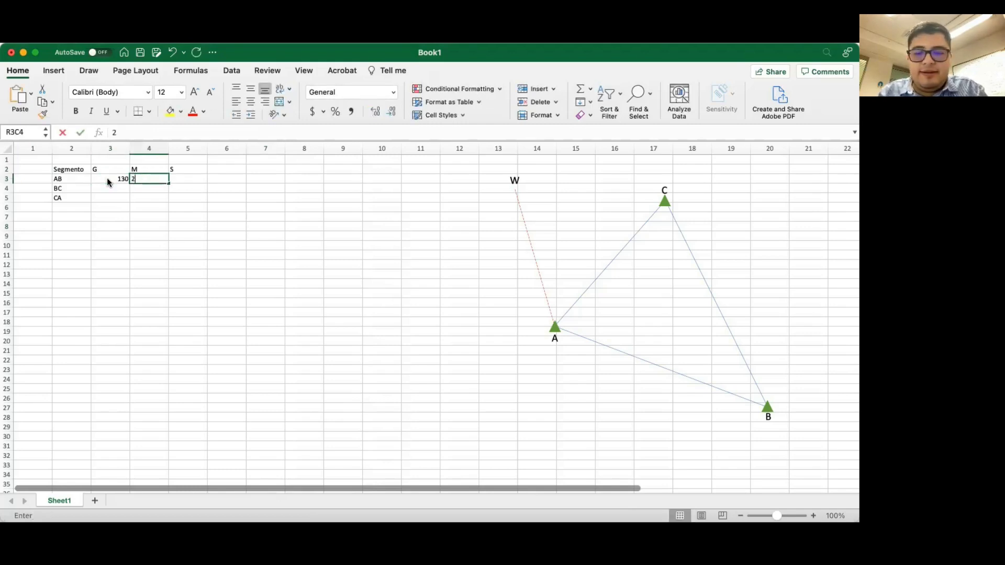
{"action": "type", "text": "20"}
{"action": "key", "text": "Tab"}
{"action": "type", "text": "58"}
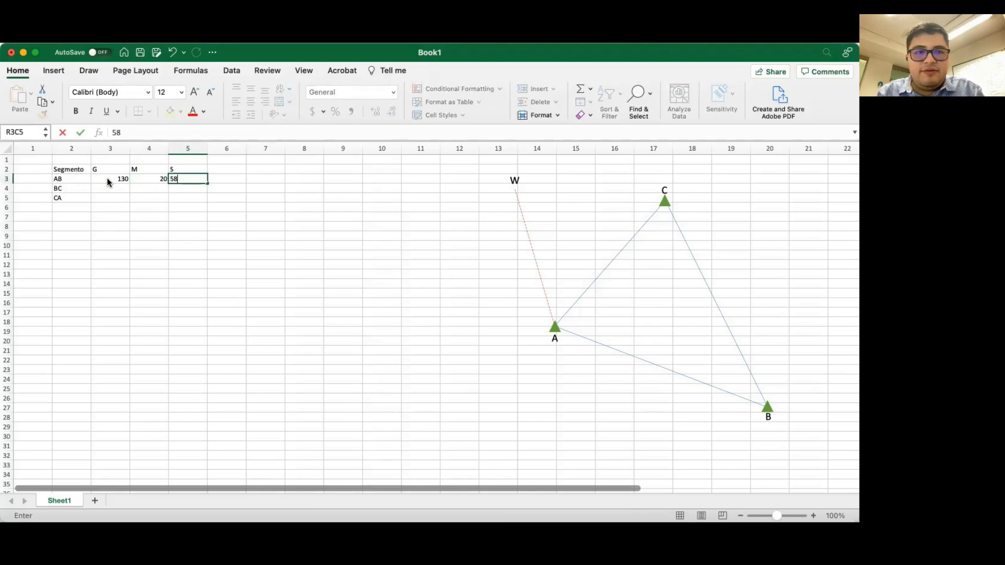
{"action": "key", "text": "Return"}
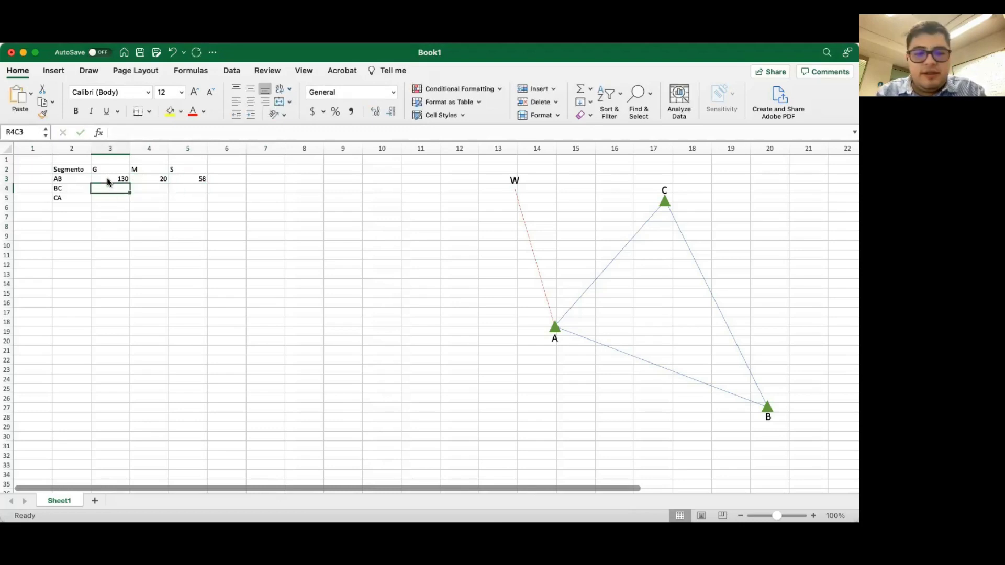
Fill in segment BC's azimuth as 338 degrees, 31 minutes and 32 seconds
{"action": "type", "text": "338"}
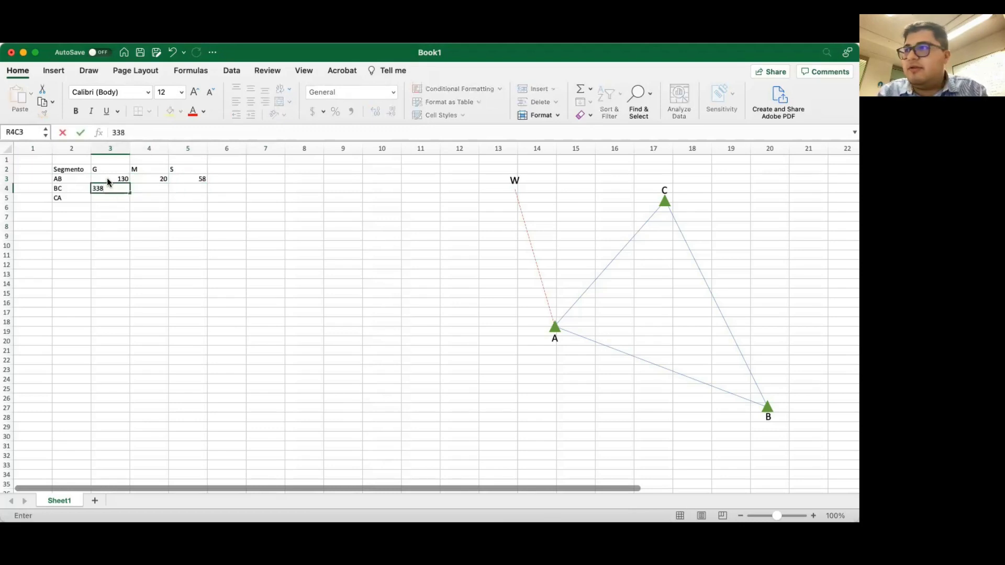
{"action": "key", "text": "Tab"}
{"action": "type", "text": "31"}
{"action": "key", "text": "Tab"}
{"action": "type", "text": "32"}
{"action": "key", "text": "Return"}
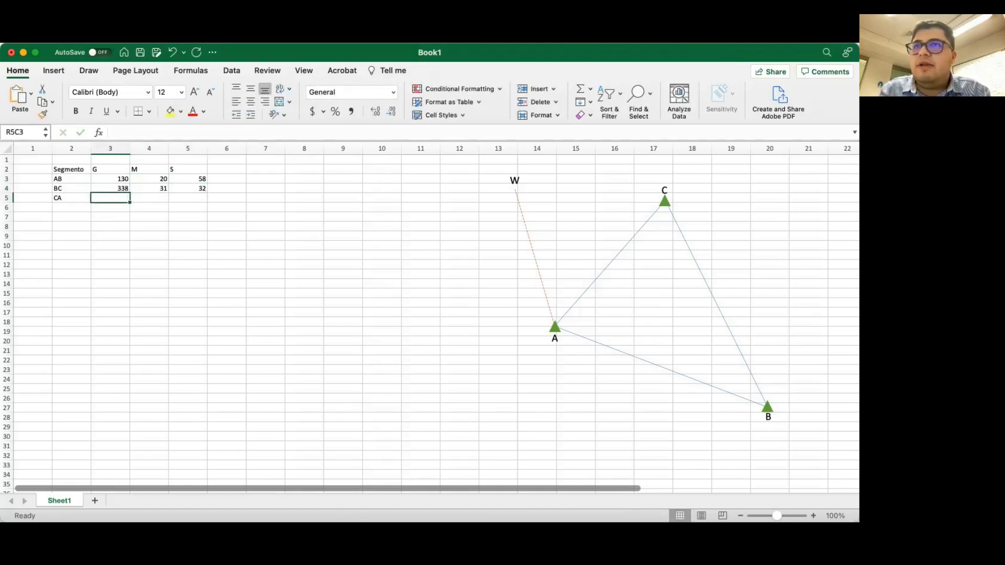
Fill in segment CA's azimuth as 224 degrees, 30 minutes and 11 seconds
{"action": "key", "text": "super+Tab"}
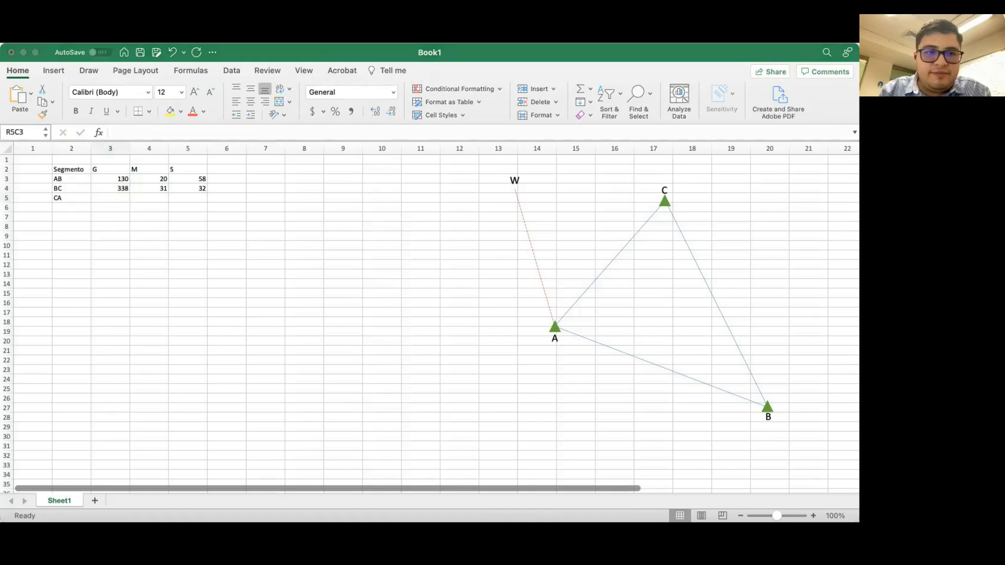
{"action": "left_click", "coordinate": [116, 198]}
{"action": "type", "text": "224"}
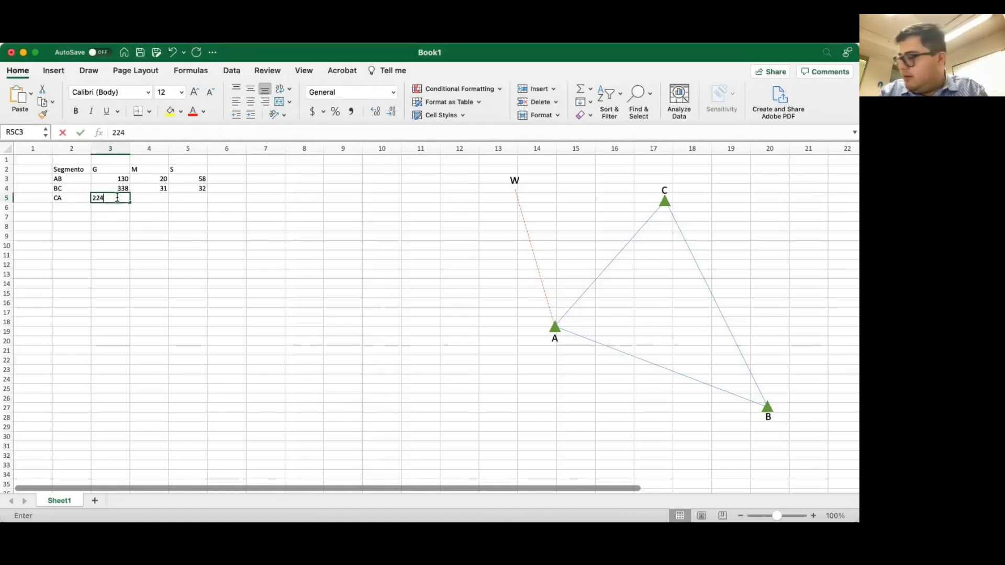
{"action": "key", "text": "Tab"}
{"action": "type", "text": "30"}
{"action": "key", "text": "Tab"}
{"action": "type", "text": "11"}
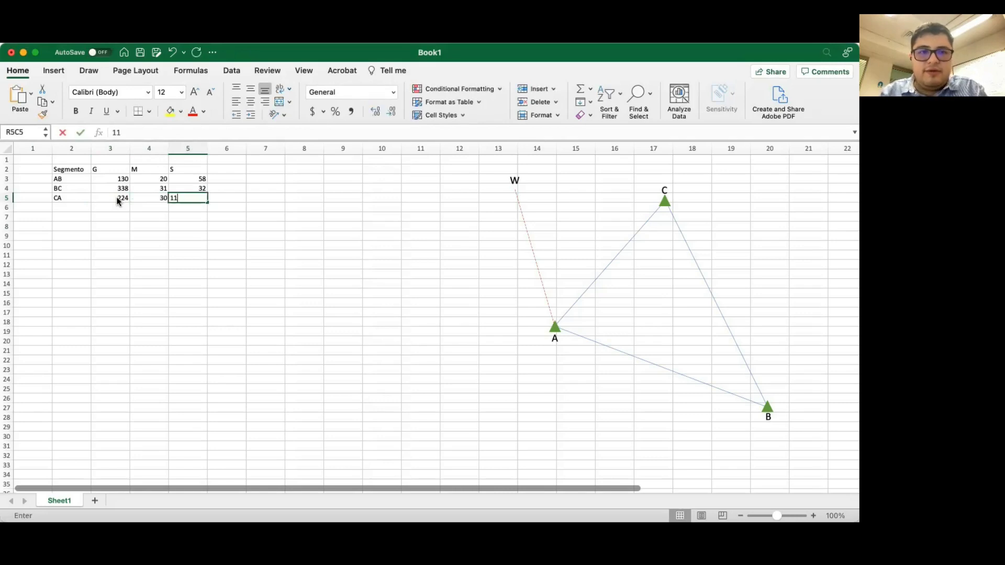
{"action": "key", "text": "Return"}
Add the header AZIMUT DECIMAL in R2C6, beside the S header
{"action": "key", "text": "Tab"}
{"action": "key", "text": "Up"}
{"action": "key", "text": "Up"}
{"action": "key", "text": "Up"}
{"action": "key", "text": "Up"}
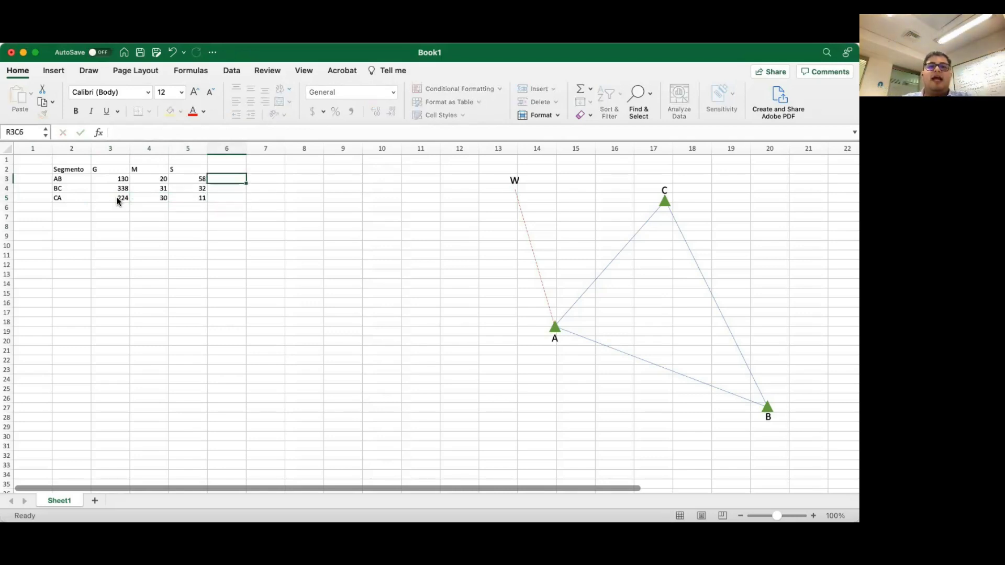
{"action": "type", "text": "AZI"}
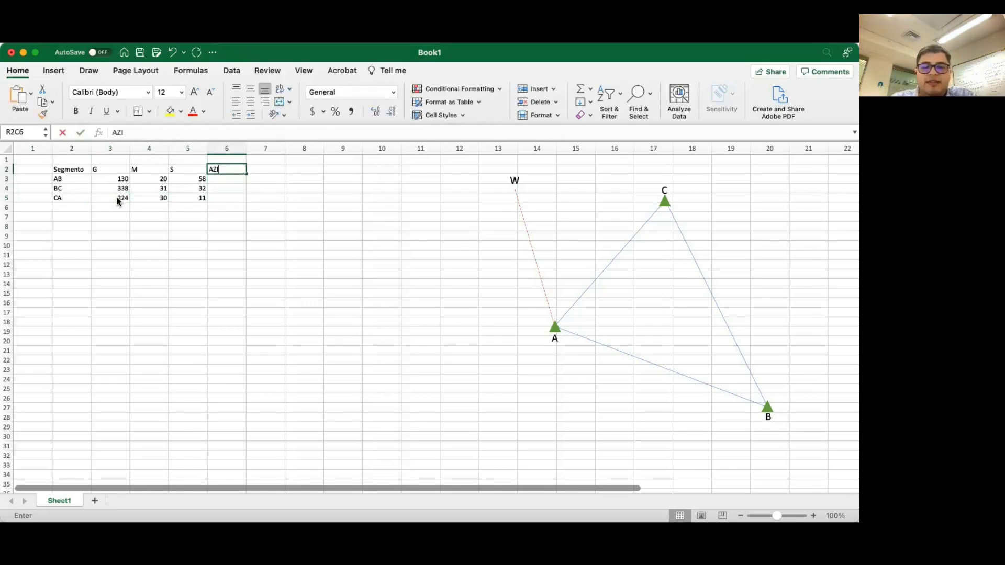
{"action": "type", "text": "MUT DECIMAL"}
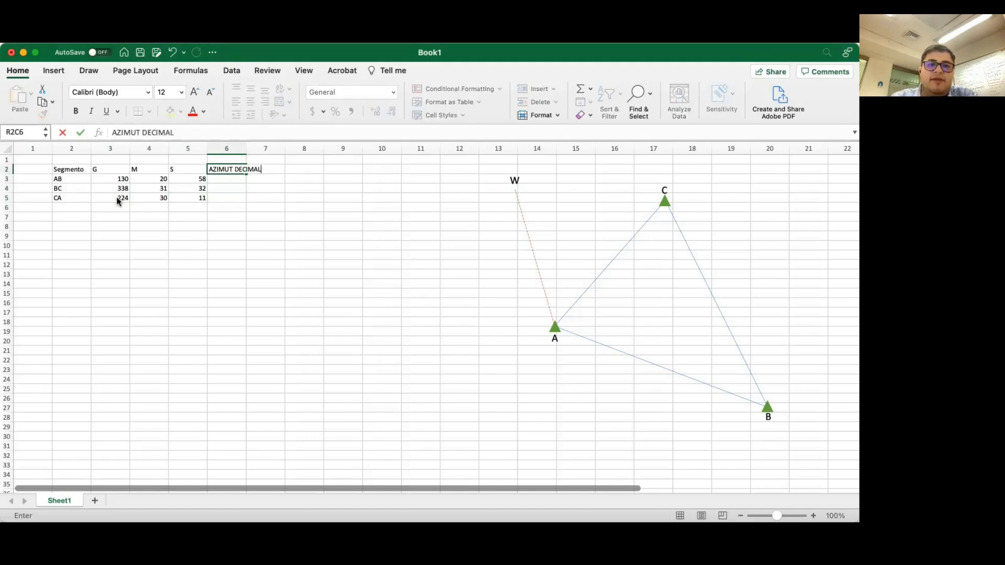
{"action": "key", "text": "Return"}
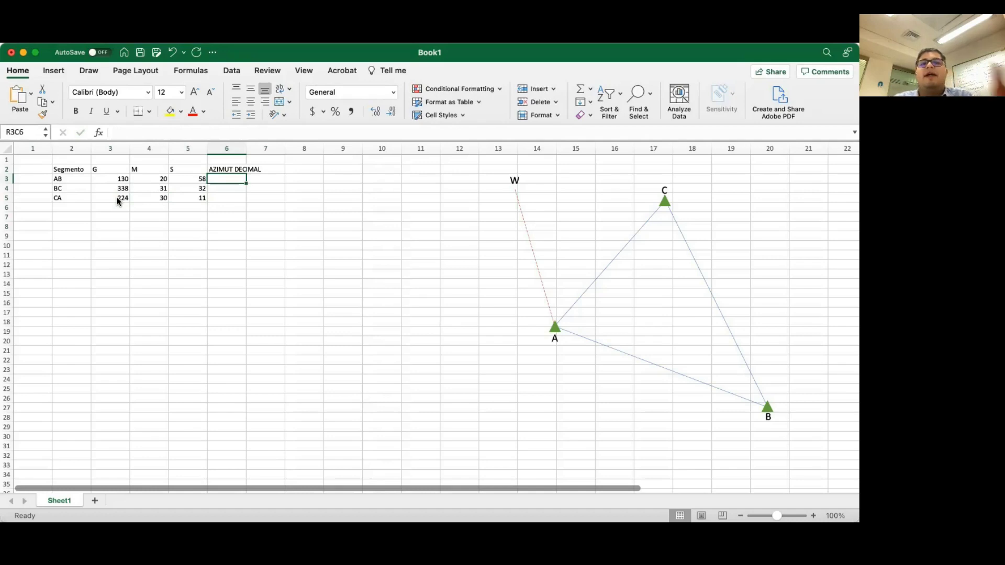
Convert segment AB's azimuth to decimal degrees in R3C6 with the formula =RC[-3]+RC[-2]/60+RC[-1]/3600
{"action": "type", "text": "="}
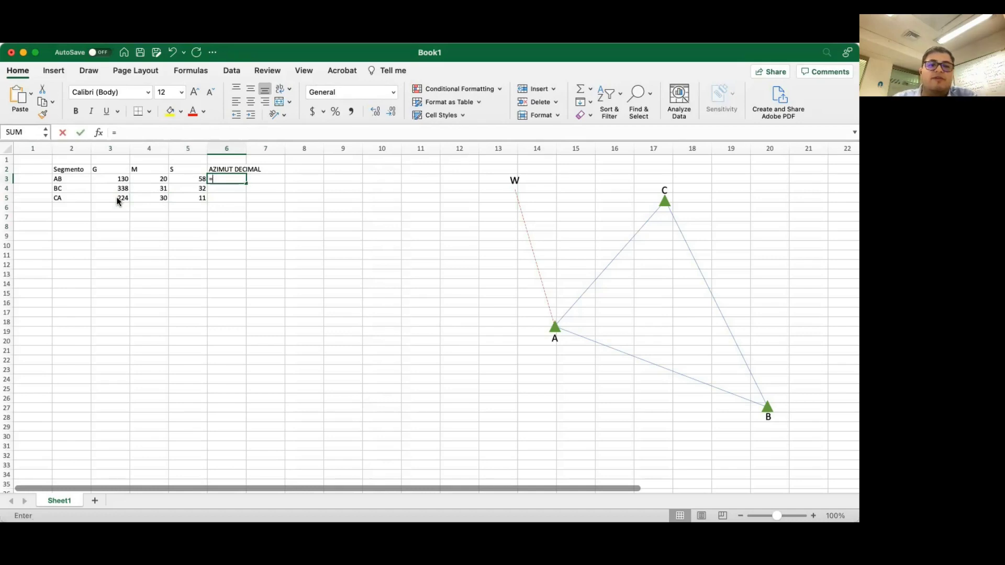
{"action": "key", "text": "Left"}
{"action": "key", "text": "Left"}
{"action": "key", "text": "Left"}
{"action": "type", "text": "+"}
{"action": "key", "text": "Left"}
{"action": "key", "text": "Left"}
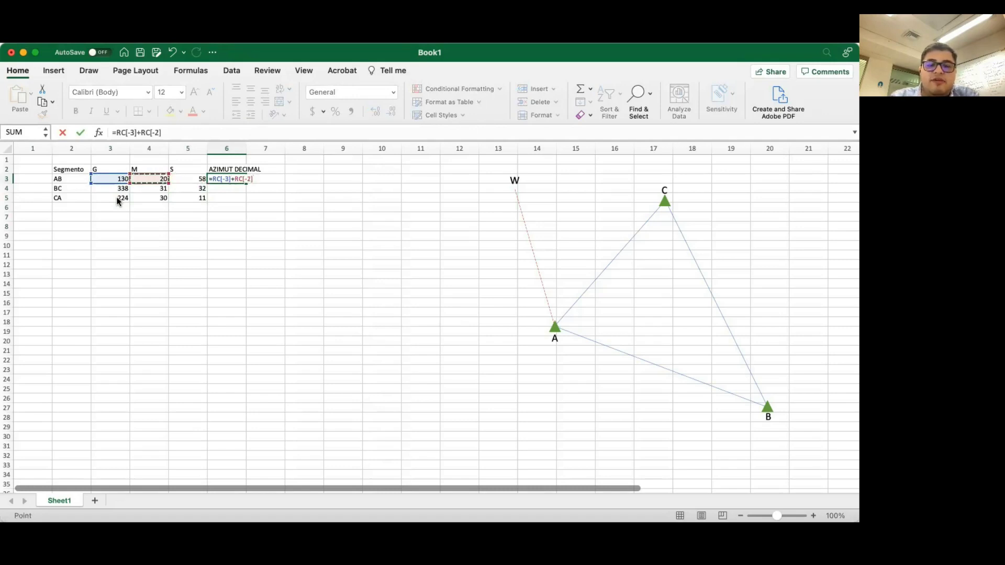
{"action": "type", "text": "/60"}
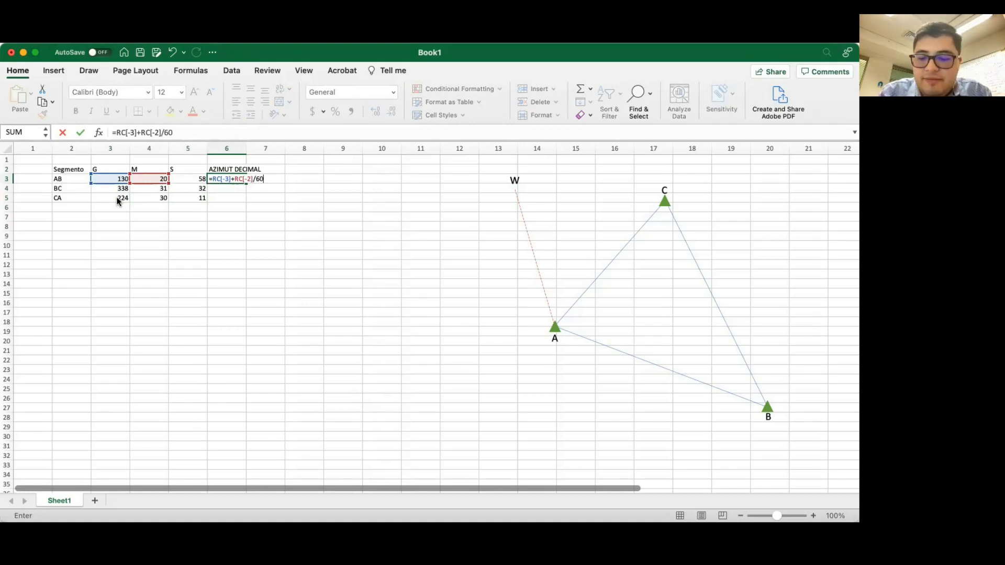
{"action": "type", "text": "+"}
{"action": "key", "text": "Left"}
{"action": "type", "text": "/3600"}
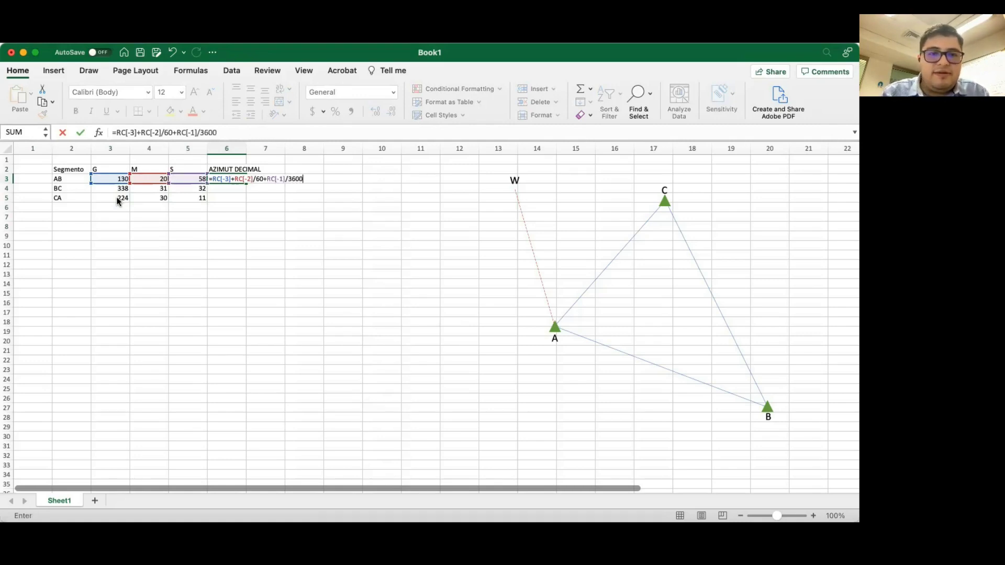
{"action": "key", "text": "Return"}
Copy the decimal azimuth formula down to segments BC and CA and widen column 6 to fit its header
{"action": "key", "text": "Up"}
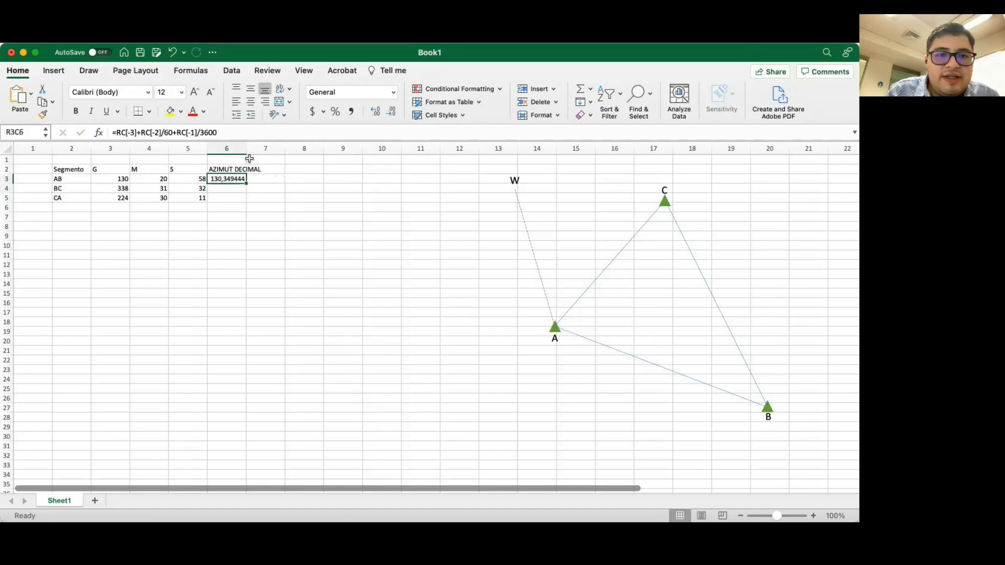
{"action": "left_click_drag", "start_coordinate": [247, 148], "coordinate": [253, 149]}
{"action": "left_click_drag", "start_coordinate": [250, 193], "coordinate": [243, 208]}
{"action": "left_click", "coordinate": [244, 210]}
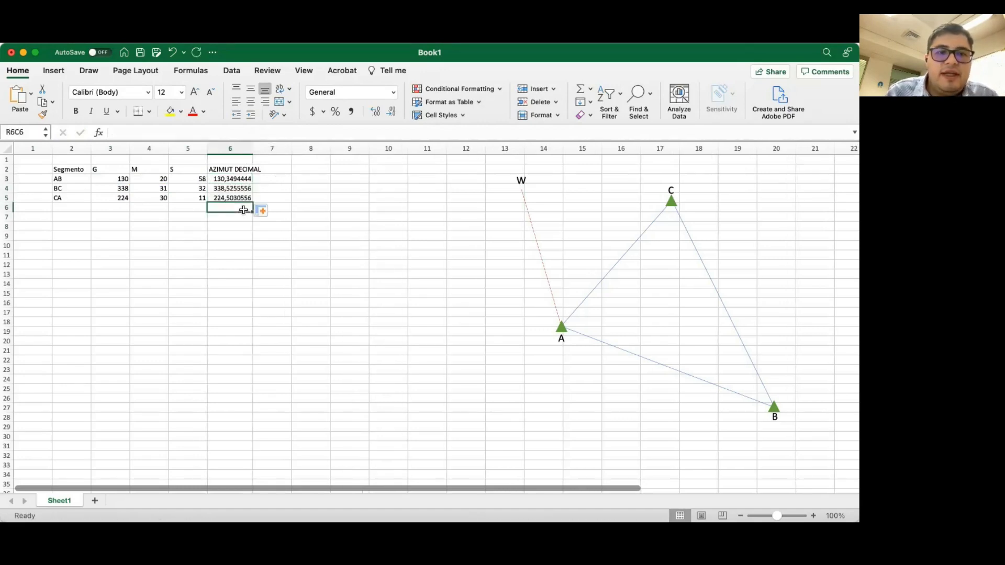
{"action": "left_click", "coordinate": [272, 171]}
{"action": "left_click_drag", "start_coordinate": [250, 145], "coordinate": [264, 146]}
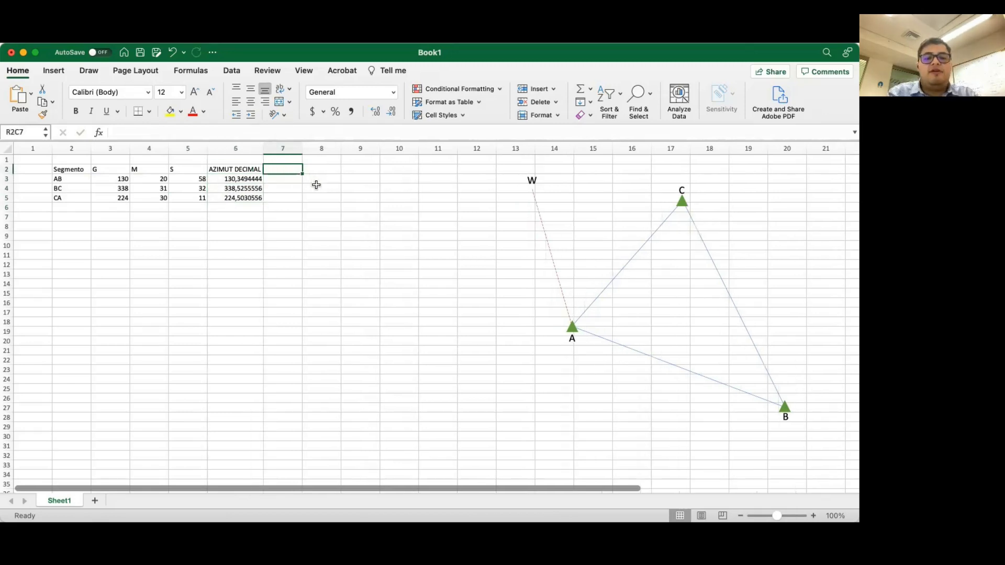
Add the headers LONGITUD in R2C7 and N VECES MEDIDA in R2C8
{"action": "type", "text": "LONGITU"}
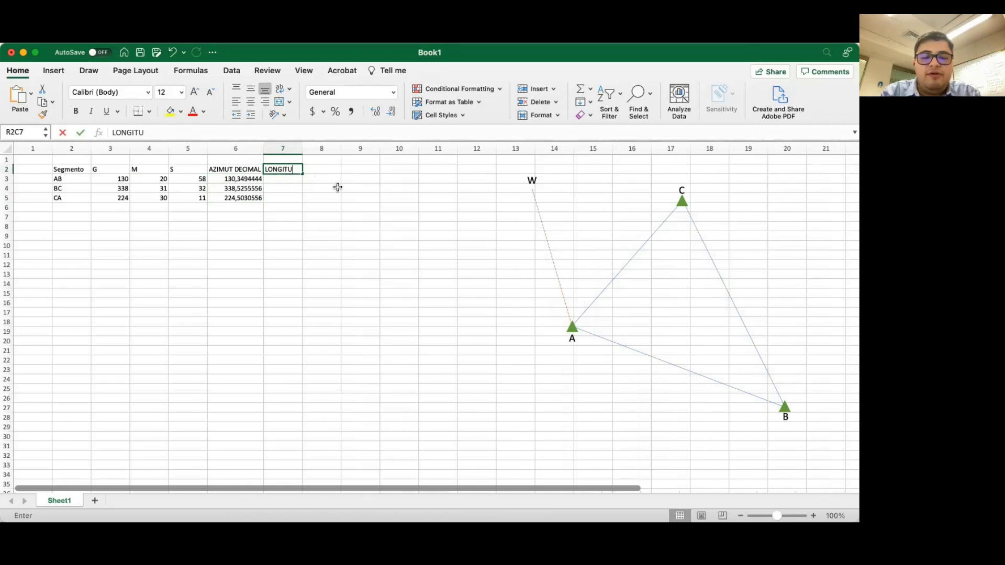
{"action": "type", "text": "D"}
{"action": "key", "text": "Tab"}
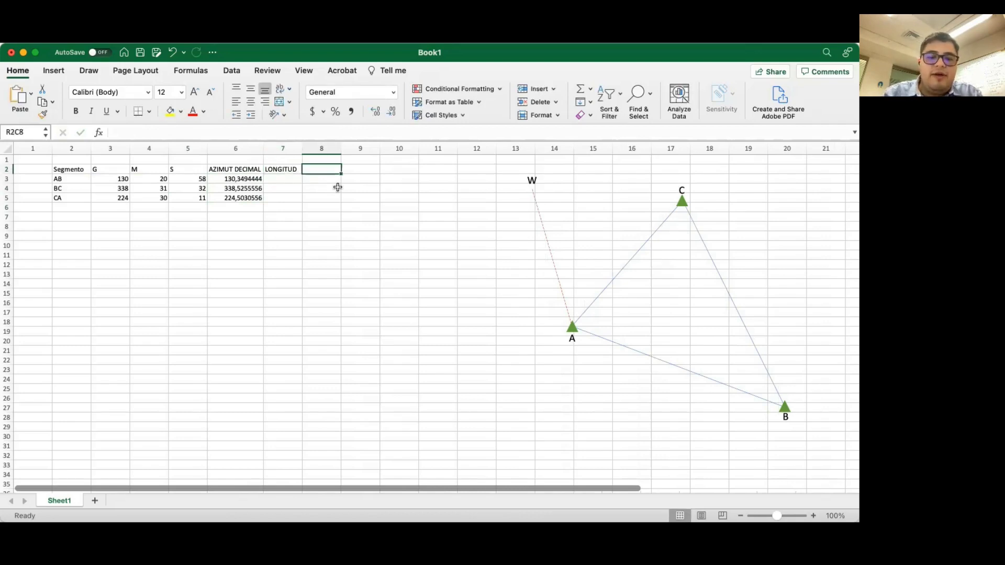
{"action": "type", "text": "N VECE"}
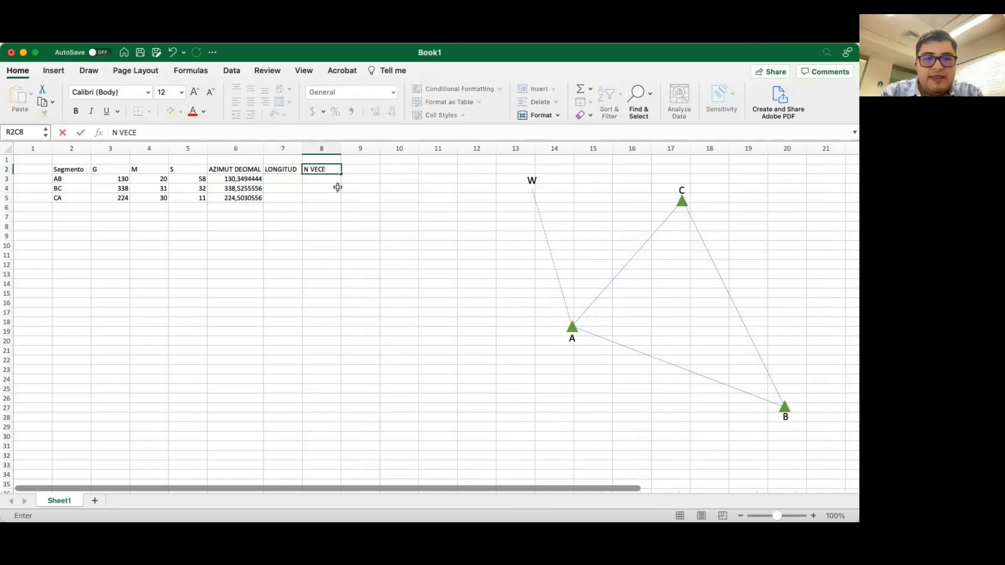
{"action": "type", "text": "S MEDIDA"}
{"action": "key", "text": "Return"}
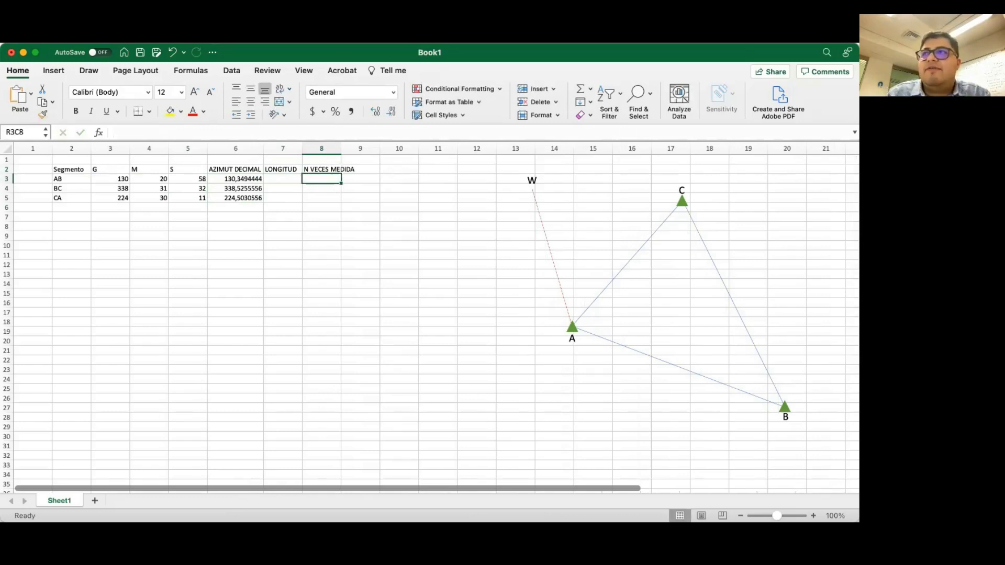
Fill LONGITUD and N VECES MEDIDA with 698,588 and 2 for AB, 762,841 and 3 for BC, 361,16 and 2 for CA, matching the destination formatting
{"action": "key", "text": "super+Tab"}
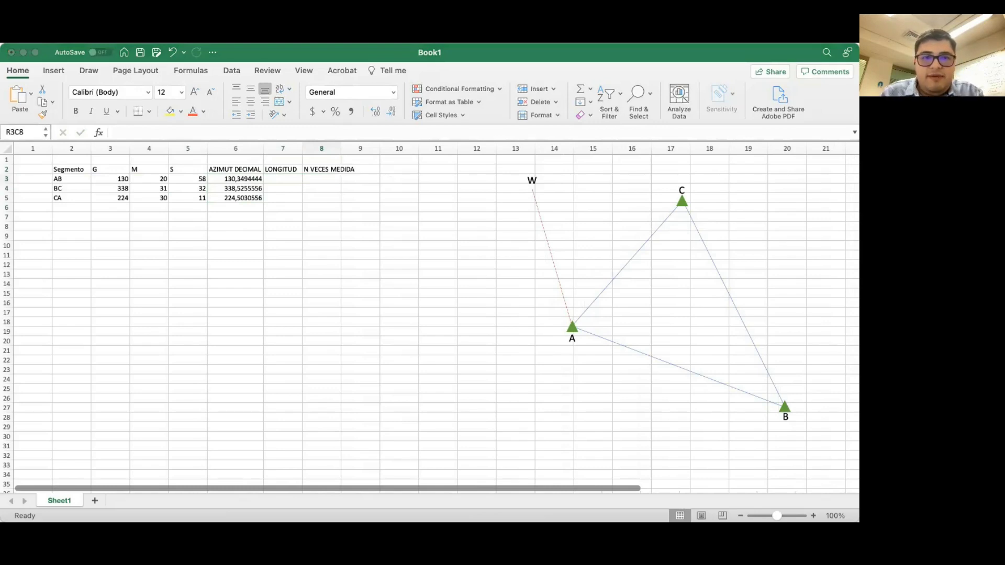
{"action": "left_click", "coordinate": [320, 178]}
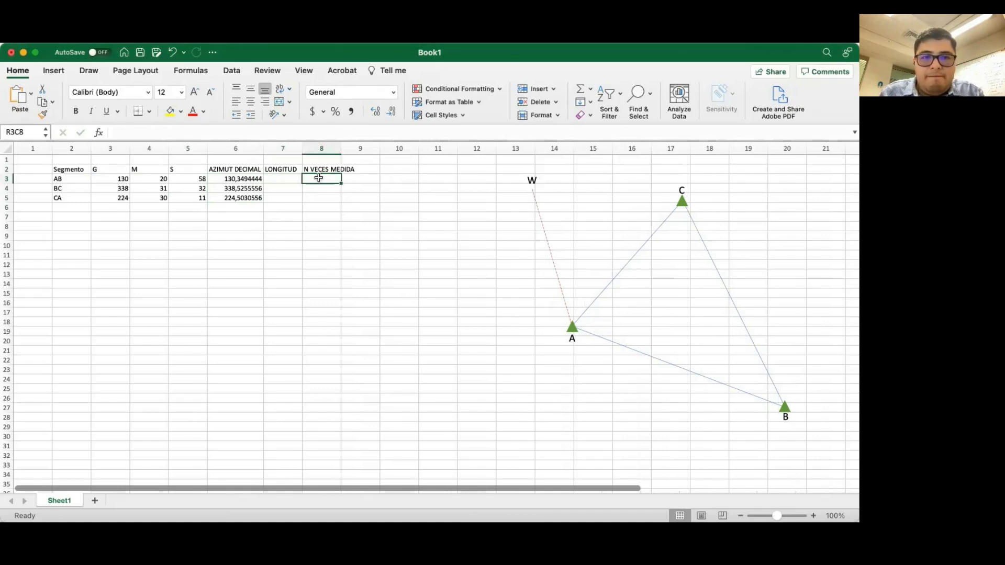
{"action": "left_click", "coordinate": [280, 178]}
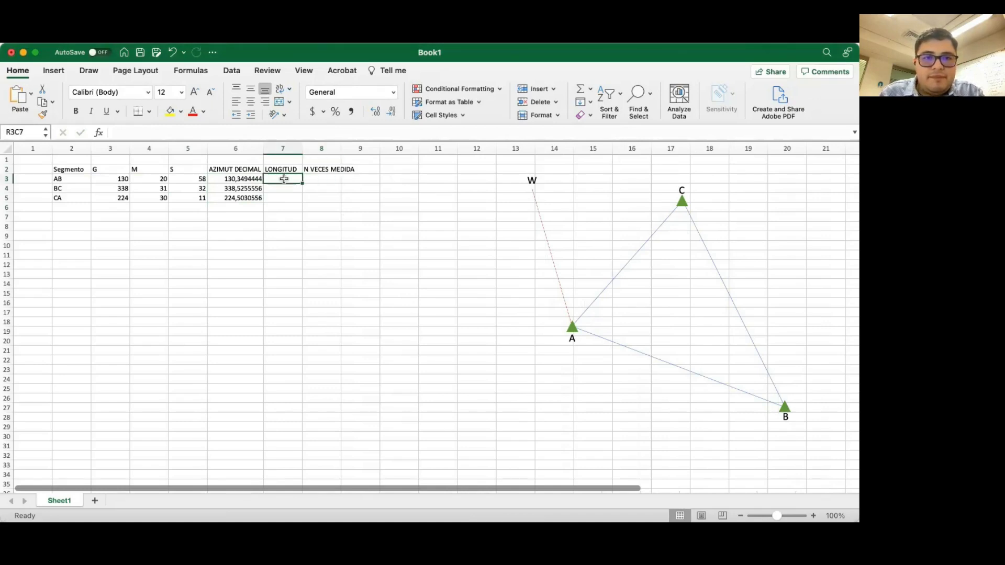
{"action": "type", "text": "698,588\t2 762,841\t3 361,16\t2"}
{"action": "left_click", "coordinate": [350, 220]}
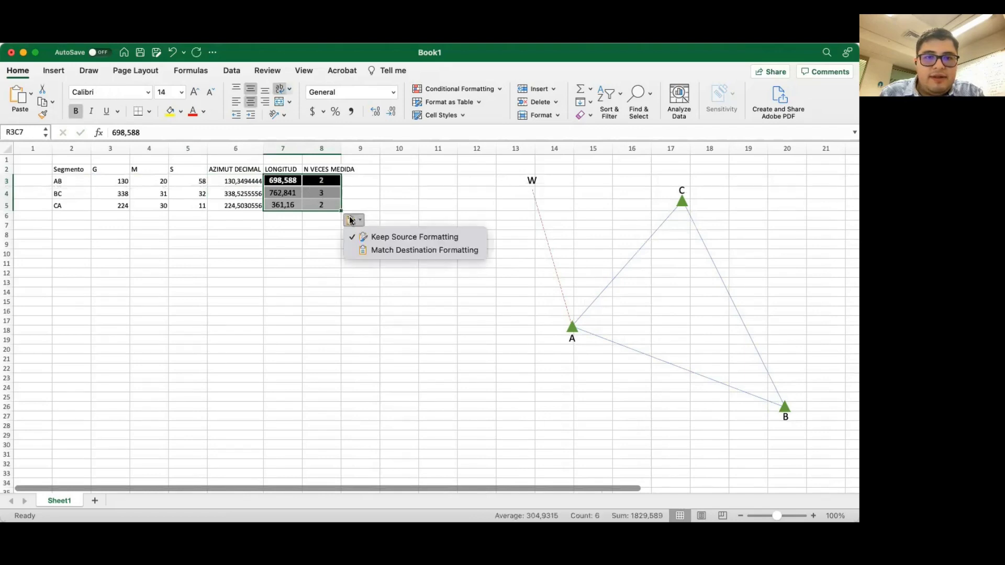
{"action": "left_click", "coordinate": [393, 249]}
{"action": "left_click", "coordinate": [322, 235]}
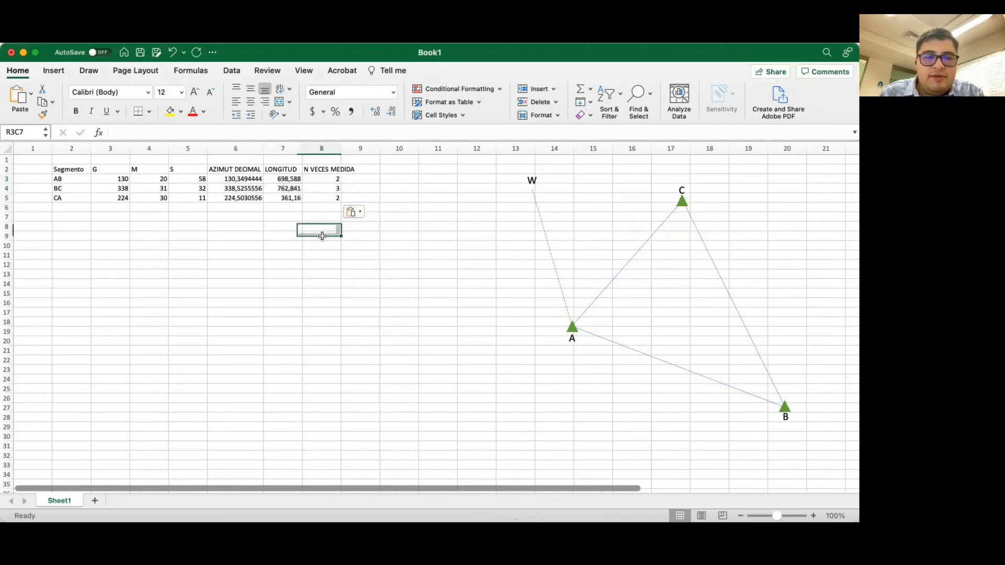
Widen column 8 to fit the N VECES MEDIDA header and shift the triangle picture about one column farther from the table
{"action": "left_click", "coordinate": [355, 181]}
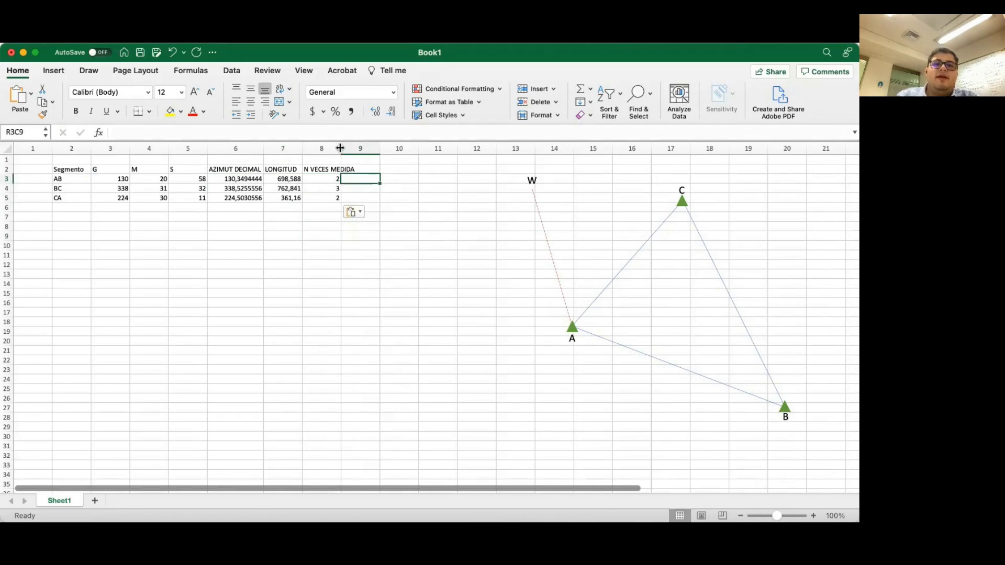
{"action": "left_click_drag", "start_coordinate": [342, 148], "coordinate": [360, 148]}
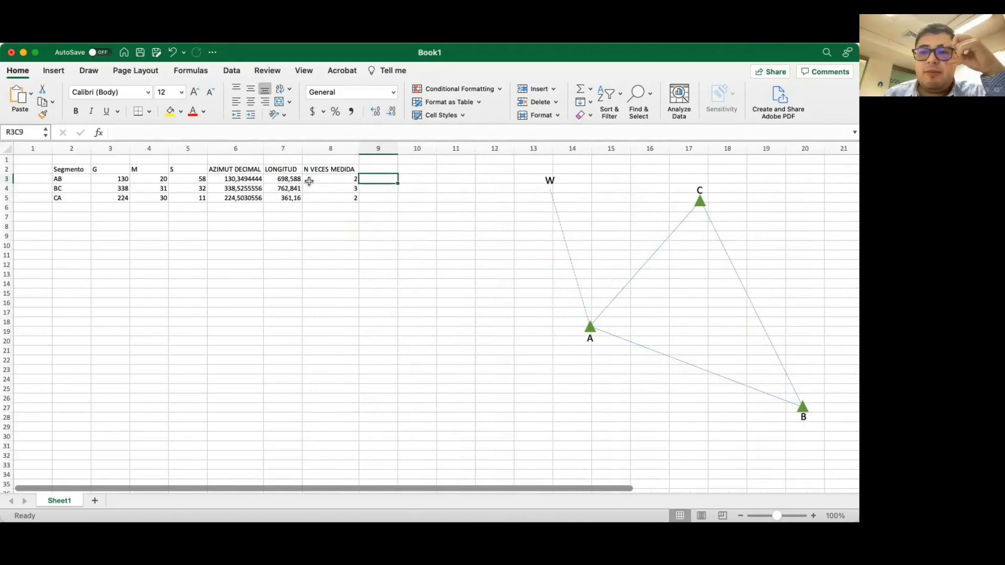
{"action": "left_click_drag", "start_coordinate": [310, 170], "coordinate": [321, 194]}
{"action": "left_click_drag", "start_coordinate": [629, 227], "coordinate": [680, 228]}
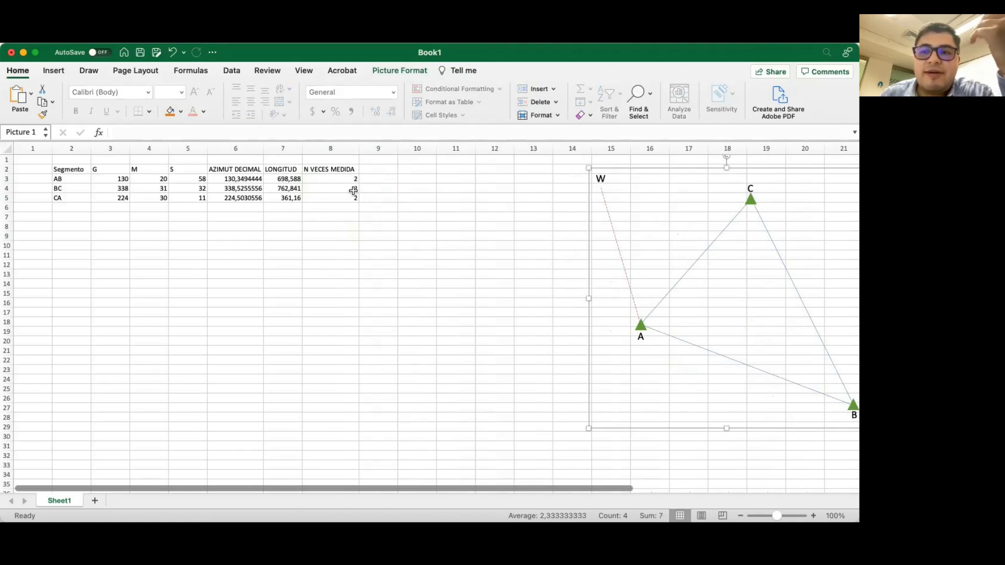
{"action": "left_click_drag", "start_coordinate": [329, 169], "coordinate": [329, 195]}
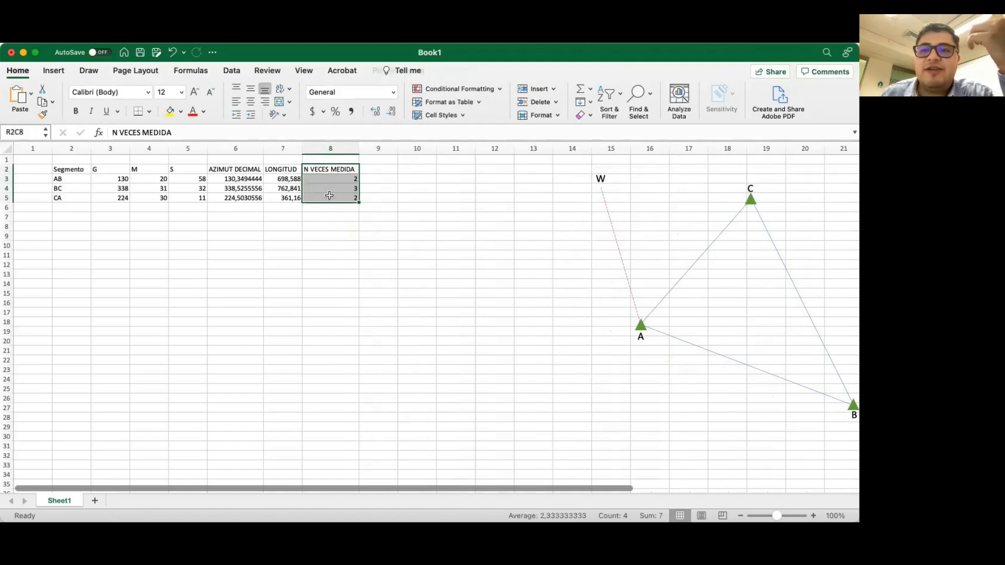
Add the headers PROY N in R2C9 and PROY E in R2C10
{"action": "left_click", "coordinate": [382, 169]}
{"action": "type", "text": "PROY"}
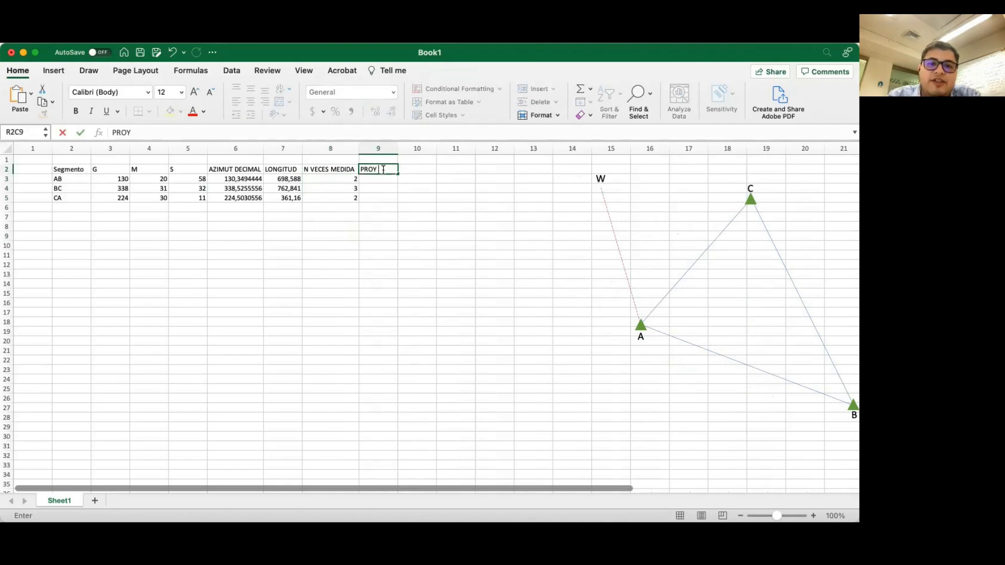
{"action": "type", "text": " N"}
{"action": "key", "text": "Tab"}
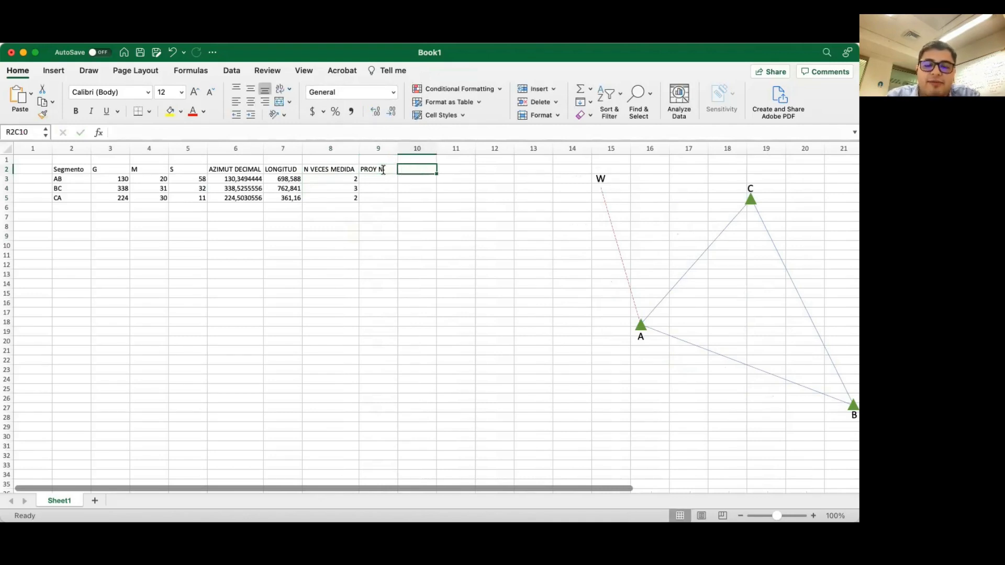
{"action": "type", "text": "PROY E"}
{"action": "key", "text": "Return"}
{"action": "key", "text": "Up"}
{"action": "type", "text": "PRO"}
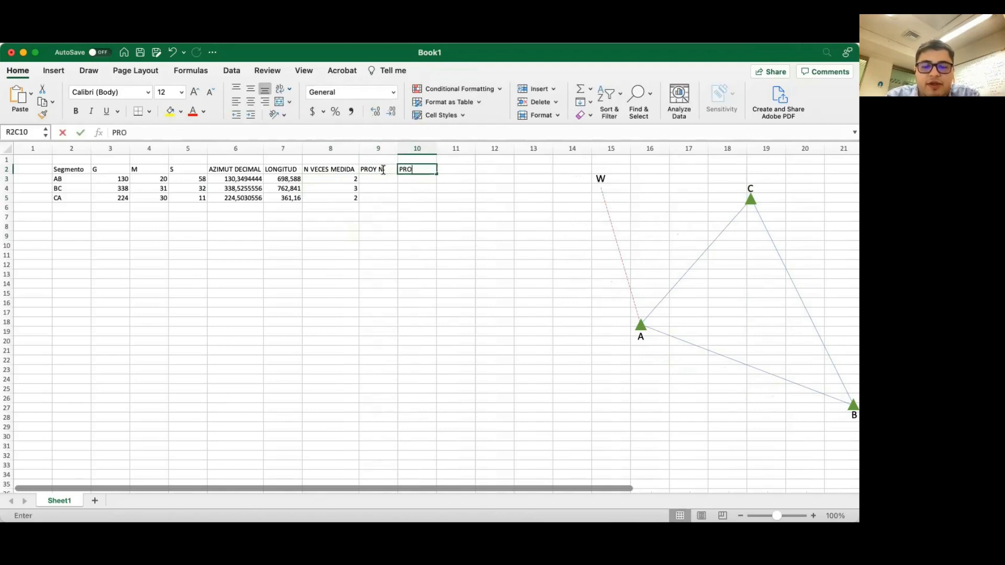
{"action": "type", "text": "Y E"}
{"action": "key", "text": "Return"}
Calculate segment AB's north projection in R3C9 with the formula =RC[-2]*COS(RC[-3])
{"action": "key", "text": "Left"}
{"action": "key", "text": "Left"}
{"action": "key", "text": "Right"}
{"action": "type", "text": "="}
{"action": "key", "text": "Left"}
{"action": "key", "text": "Left"}
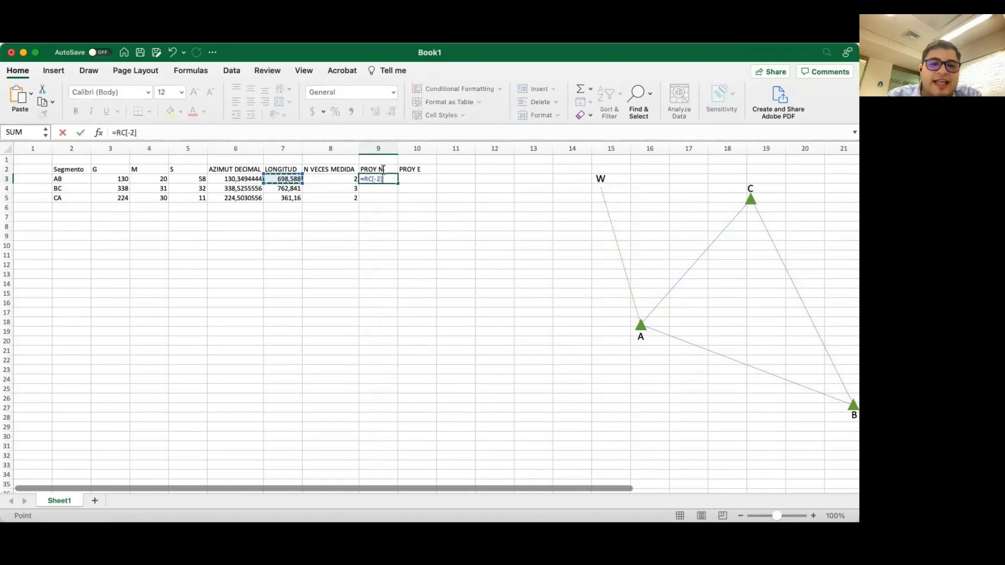
{"action": "type", "text": "*"}
{"action": "key", "text": "Left"}
{"action": "key", "text": "Left"}
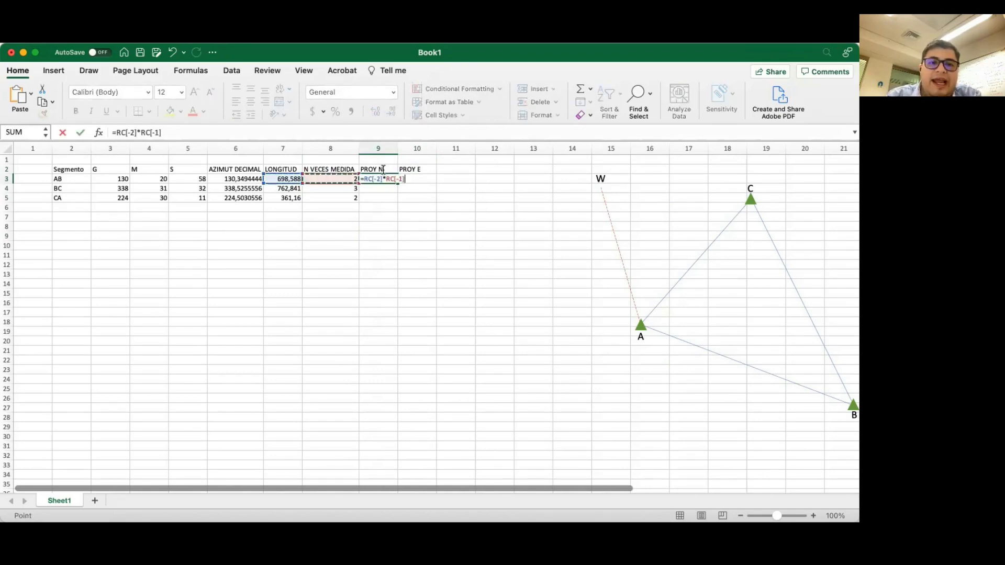
{"action": "key", "text": "BackSpace"}
{"action": "key", "text": "BackSpace"}
{"action": "key", "text": "BackSpace"}
{"action": "key", "text": "BackSpace"}
{"action": "key", "text": "BackSpace"}
{"action": "key", "text": "BackSpace"}
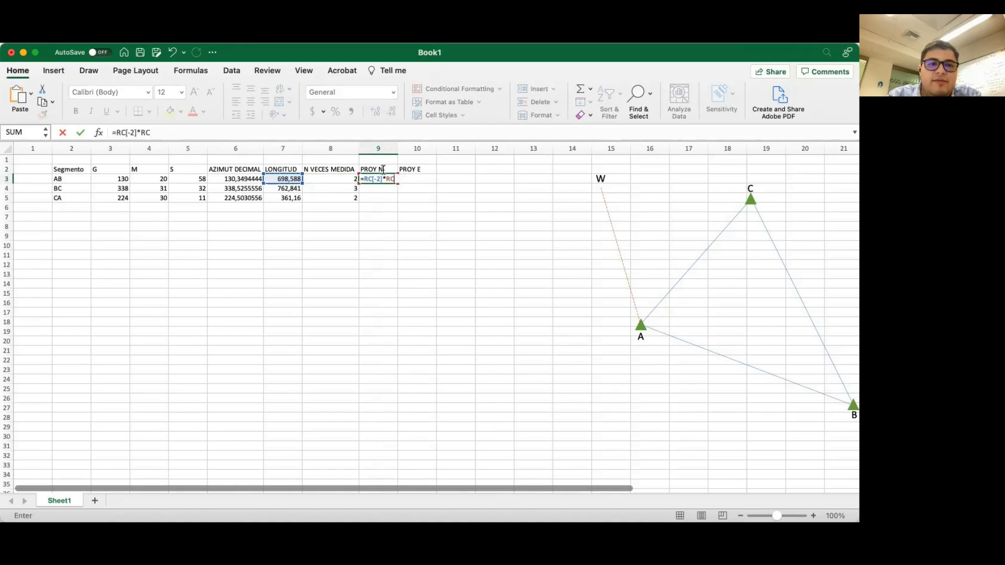
{"action": "type", "text": "COS"}
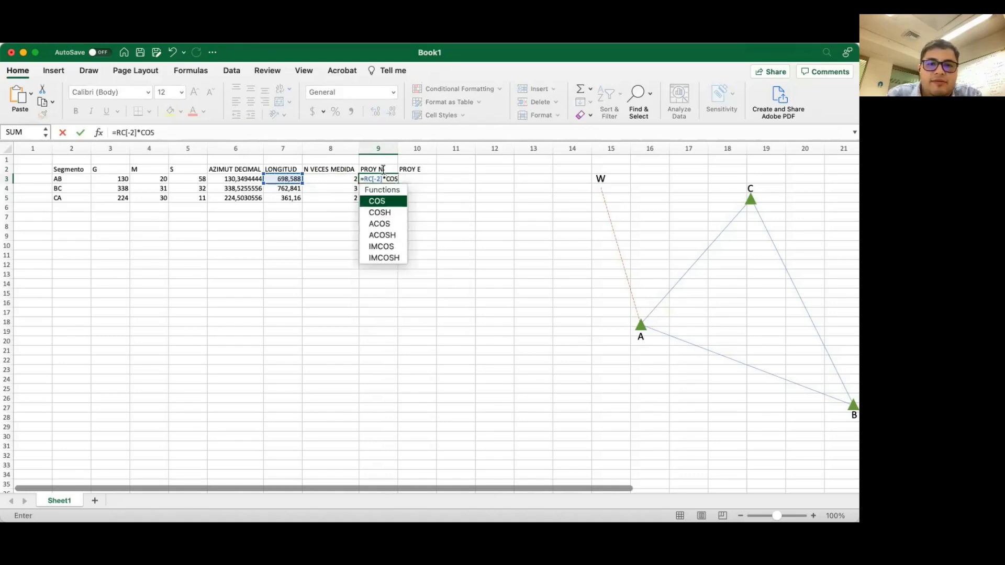
{"action": "double_click", "coordinate": [381, 202]}
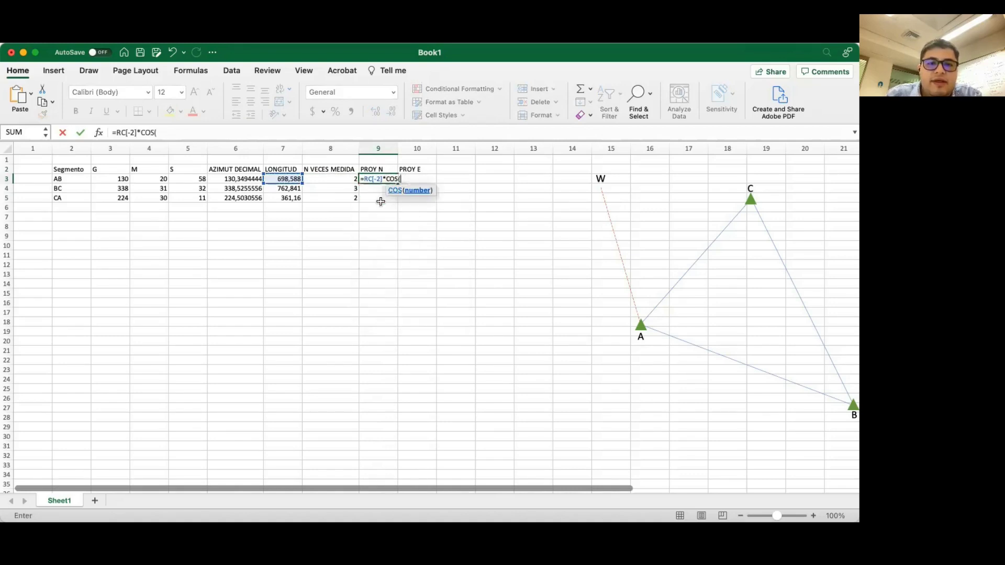
{"action": "left_click", "coordinate": [250, 179]}
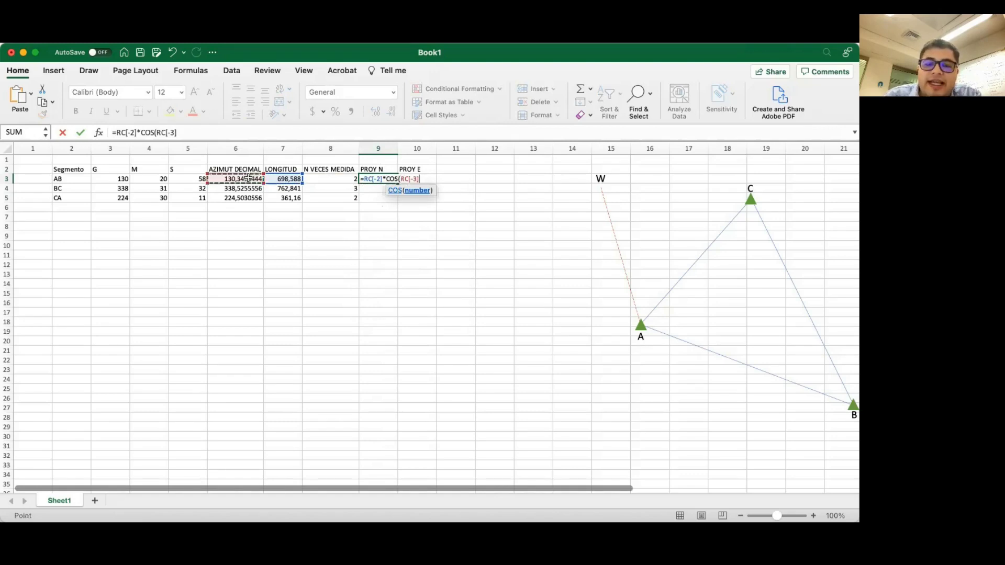
{"action": "type", "text": "))"}
{"action": "key", "text": "Return"}
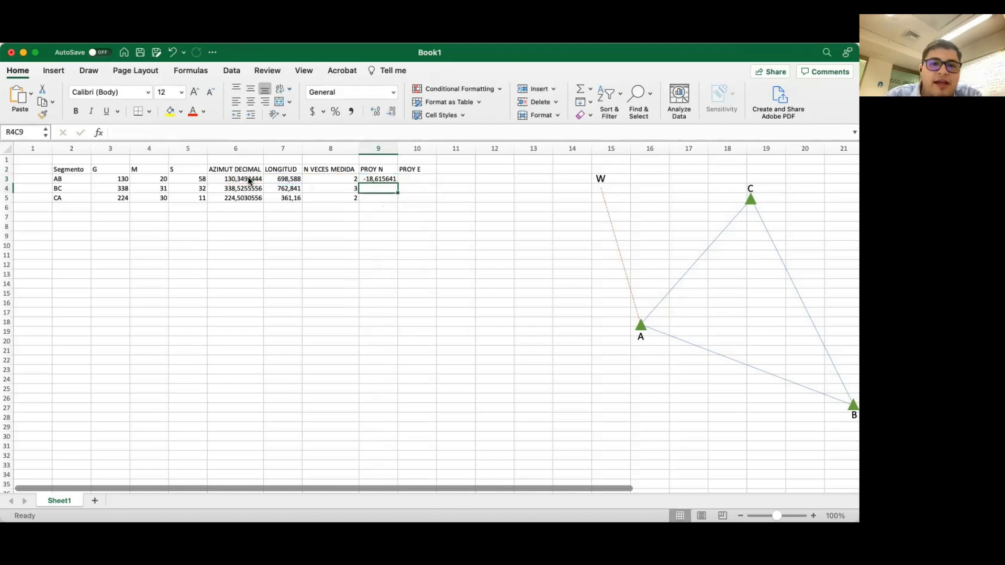
Correct the formula in R3C9 to =RC[-2]*COS(RADIANS(RC[-3])) and copy it down to segments BC and CA
{"action": "left_click", "coordinate": [382, 179]}
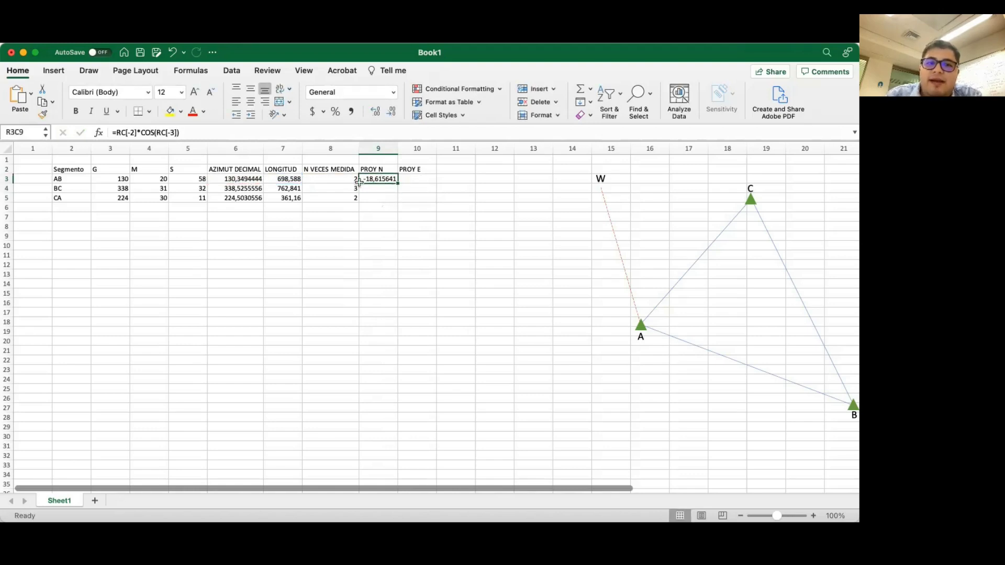
{"action": "left_click", "coordinate": [156, 133]}
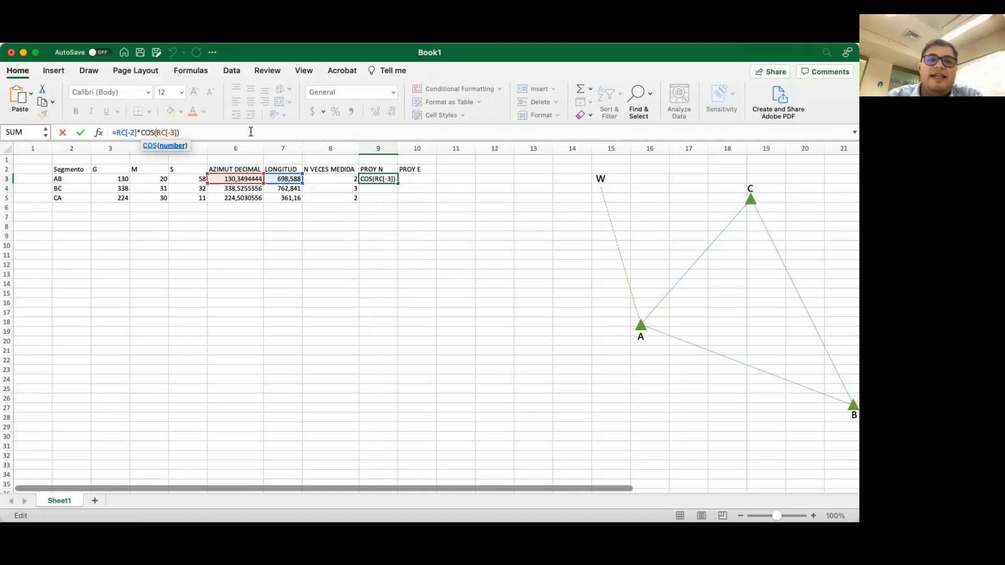
{"action": "type", "text": "RAD"}
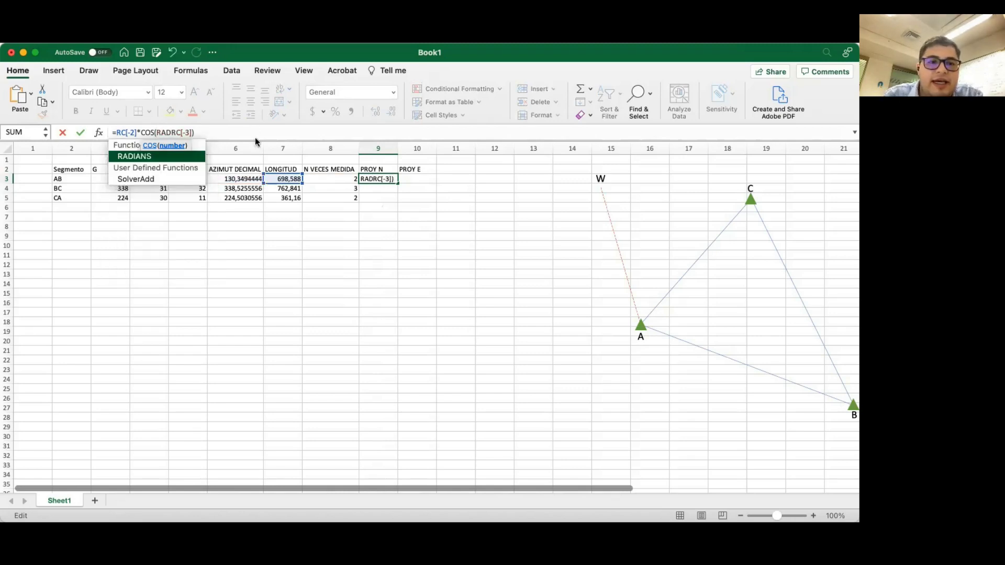
{"action": "double_click", "coordinate": [191, 157]}
{"action": "left_click", "coordinate": [219, 131]}
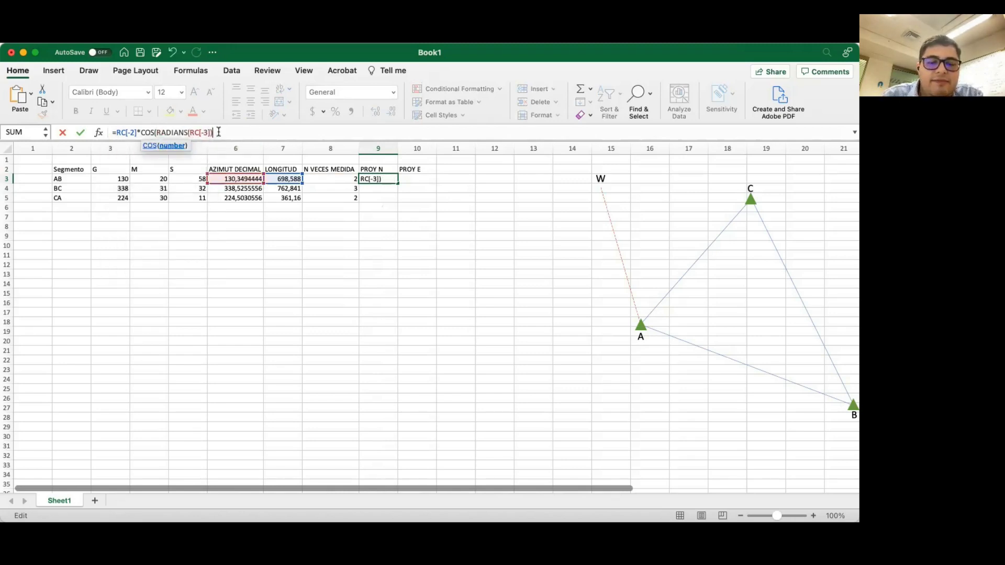
{"action": "type", "text": ")"}
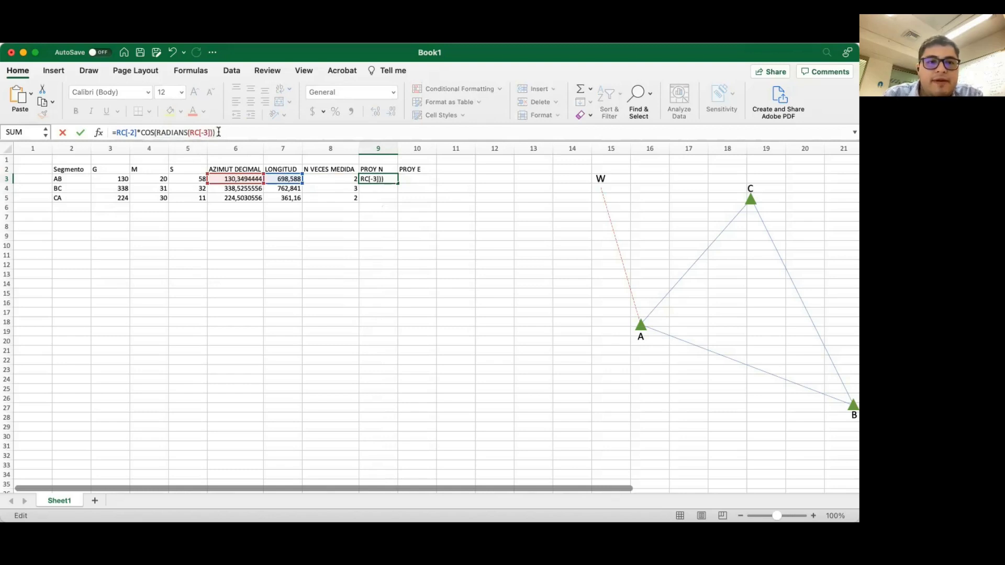
{"action": "key", "text": "Return"}
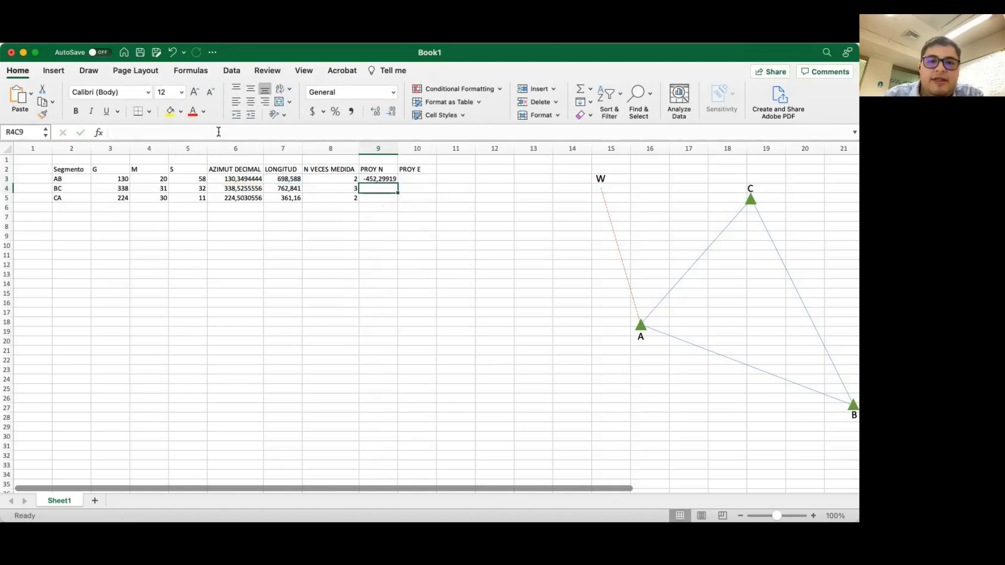
{"action": "left_click", "coordinate": [392, 179]}
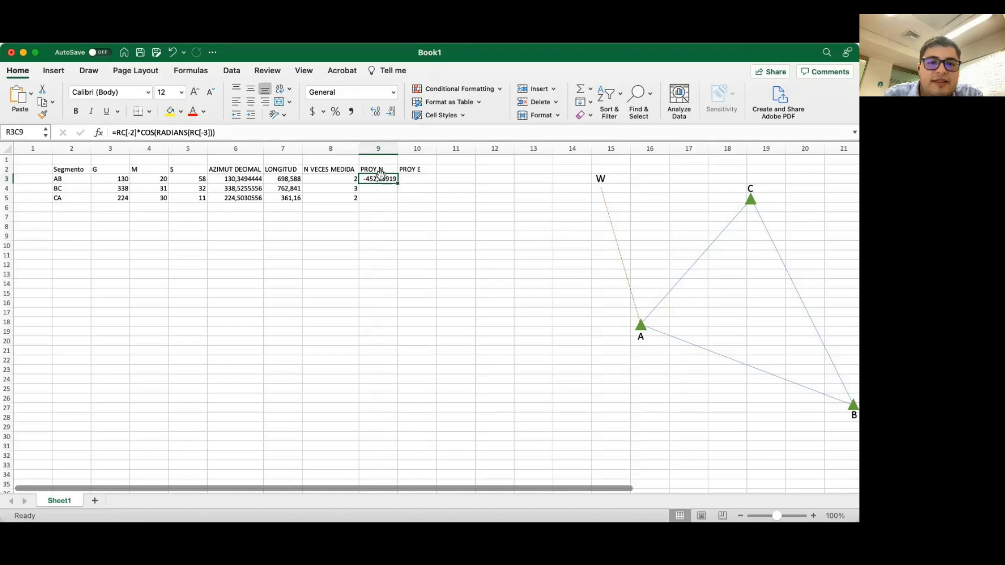
{"action": "mouse_move", "coordinate": [398, 183]}
{"action": "left_mouse_down"}
{"action": "mouse_move", "coordinate": [397, 203]}
{"action": "mouse_move", "coordinate": [414, 182]}
{"action": "left_mouse_up"}
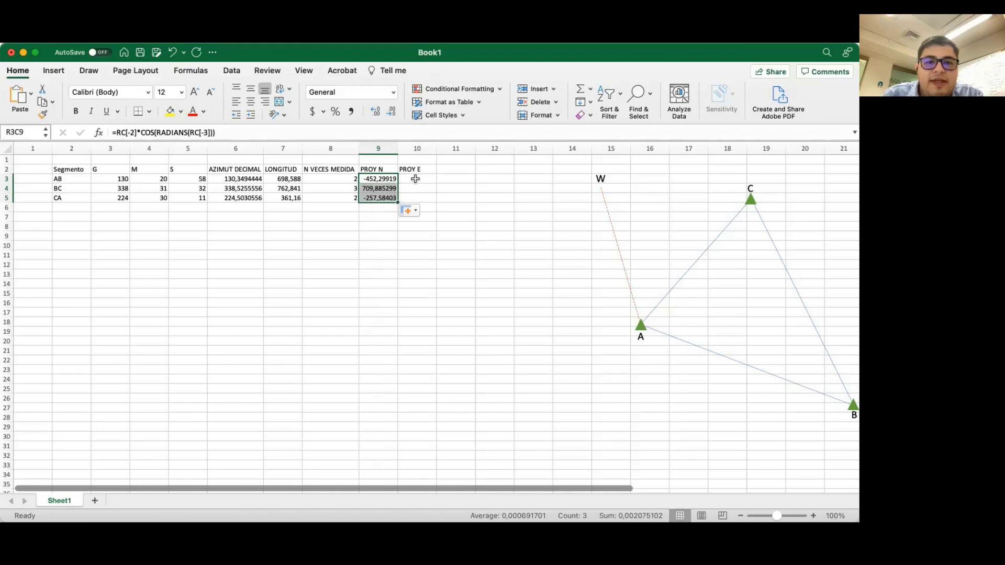
Calculate segment AB's east projection in R3C10 as its length times the SIN of its decimal azimuth converted with RADIANS
{"action": "left_click", "coordinate": [414, 179]}
{"action": "type", "text": "="}
{"action": "key", "text": "Left"}
{"action": "key", "text": "Left"}
{"action": "key", "text": "Left"}
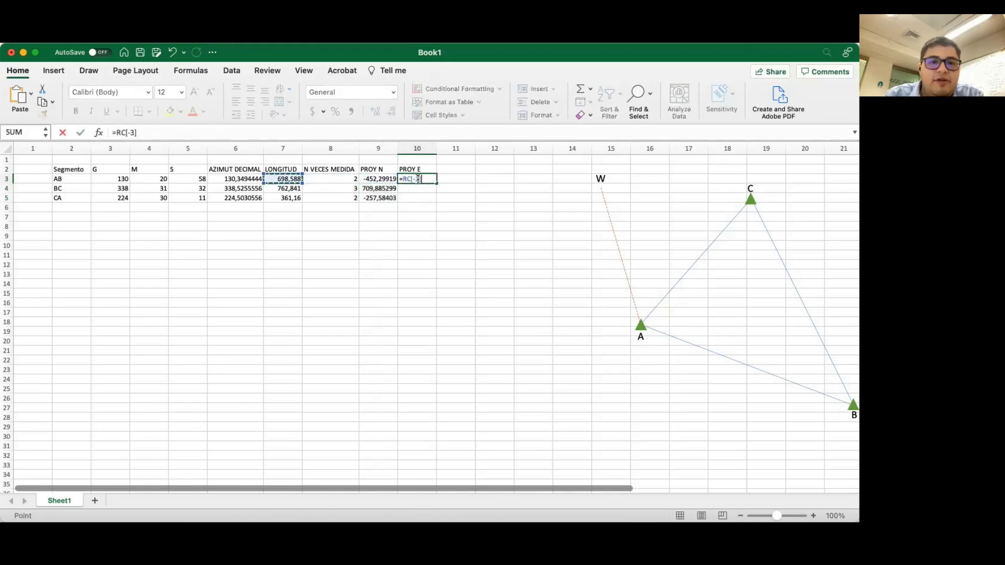
{"action": "type", "text": "*"}
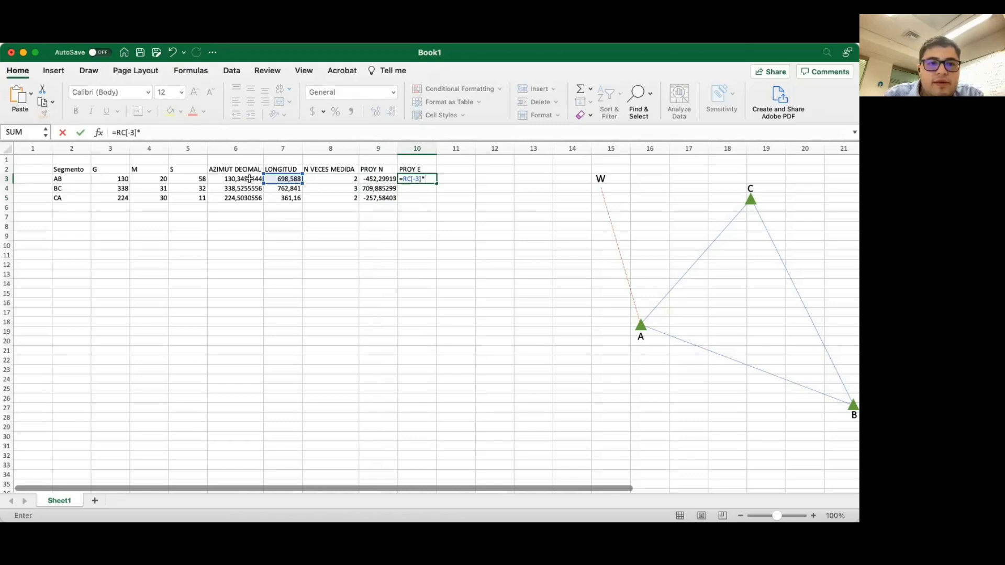
{"action": "type", "text": "SE"}
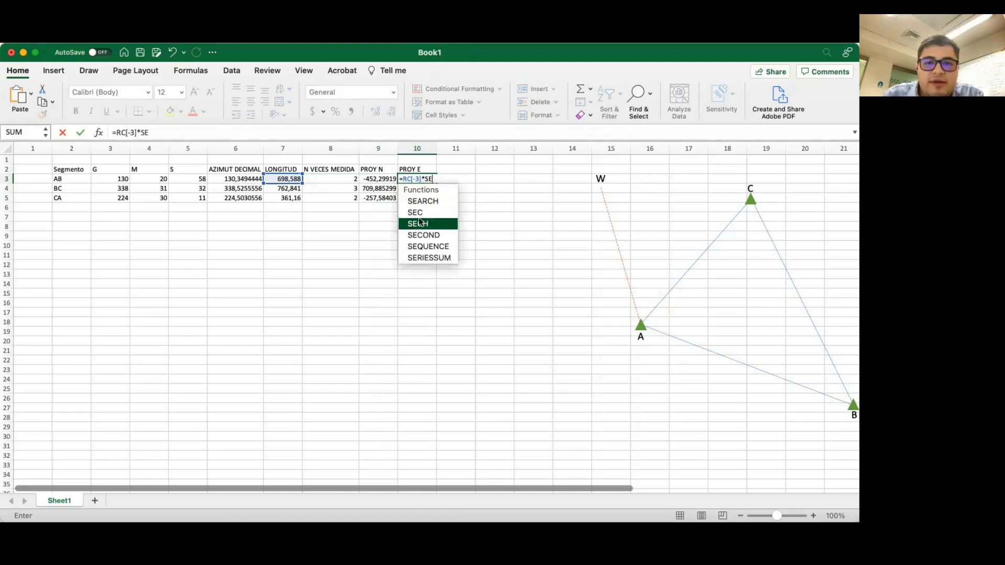
{"action": "key", "text": "BackSpace"}
{"action": "type", "text": "IN"}
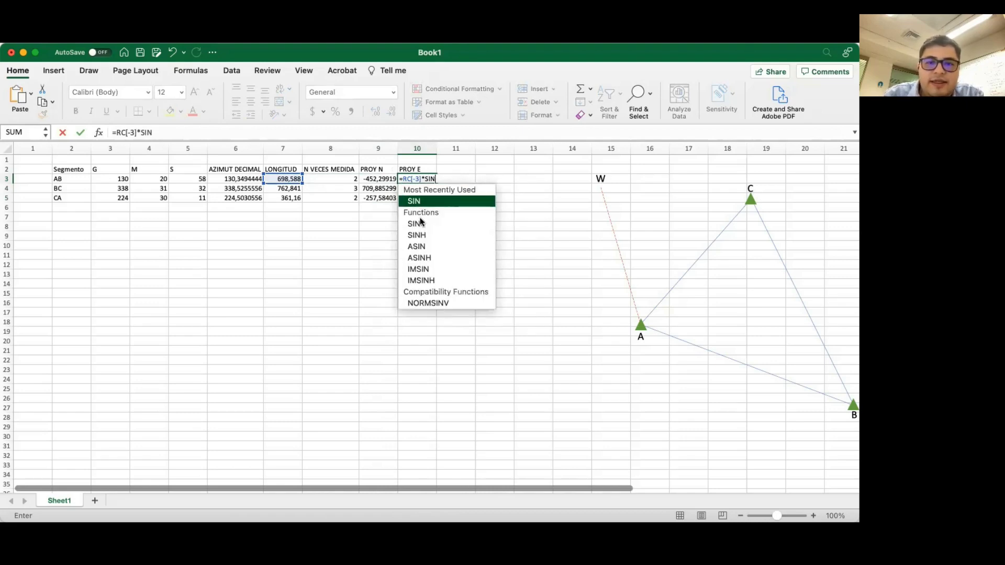
{"action": "double_click", "coordinate": [427, 203]}
{"action": "type", "text": "RAD"}
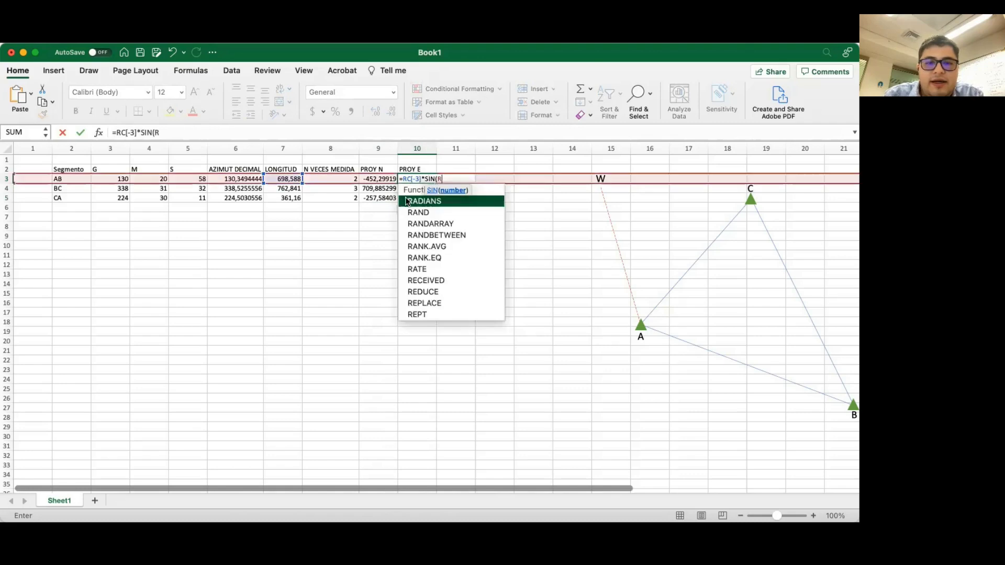
{"action": "double_click", "coordinate": [418, 201]}
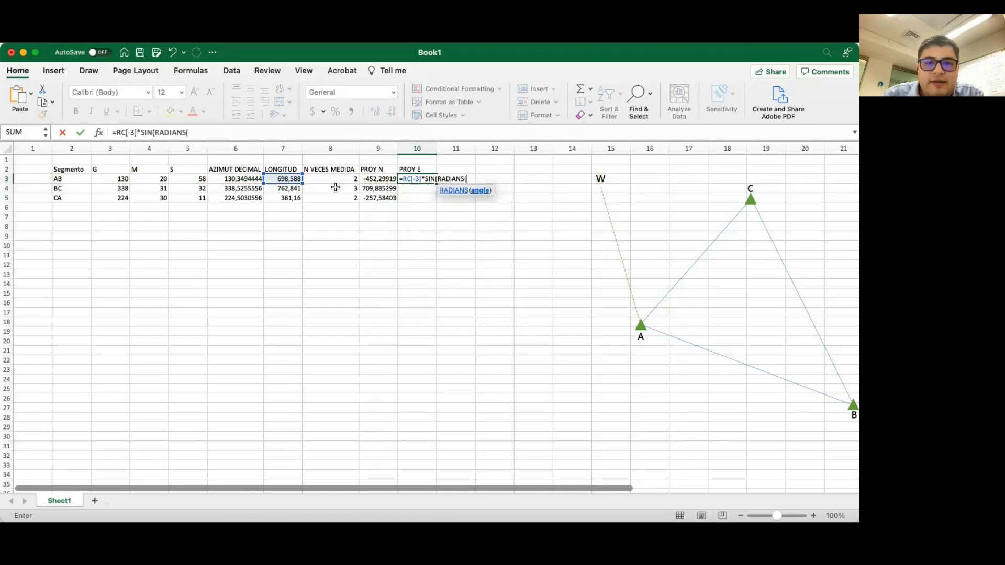
{"action": "left_click", "coordinate": [245, 178]}
{"action": "key", "text": "Return"}
{"action": "key", "text": "Return"}
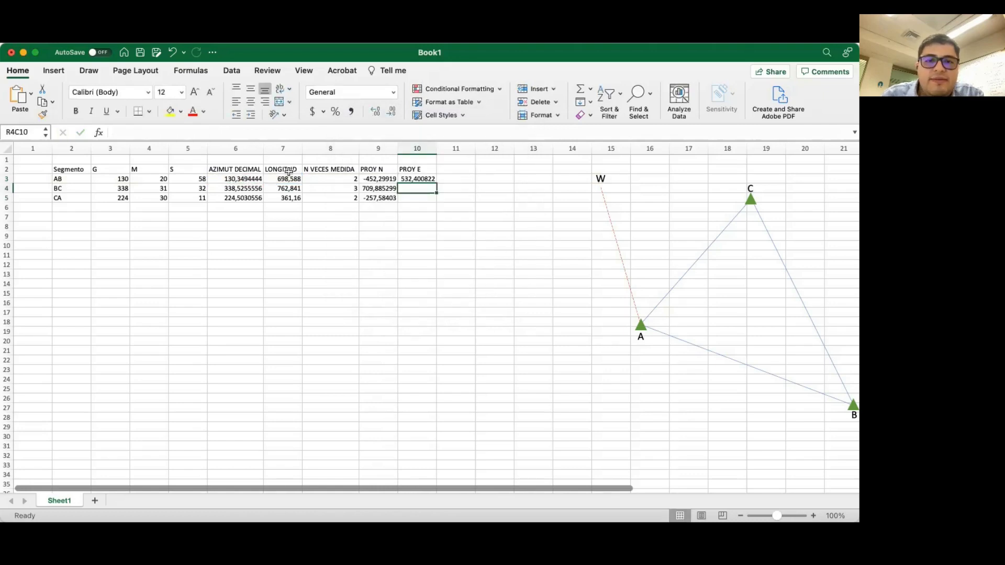
Copy the PROY E formula from R3C10 down to segments BC and CA
{"action": "left_click", "coordinate": [407, 182]}
{"action": "left_click_drag", "start_coordinate": [436, 184], "coordinate": [429, 202]}
{"action": "left_click", "coordinate": [393, 209]}
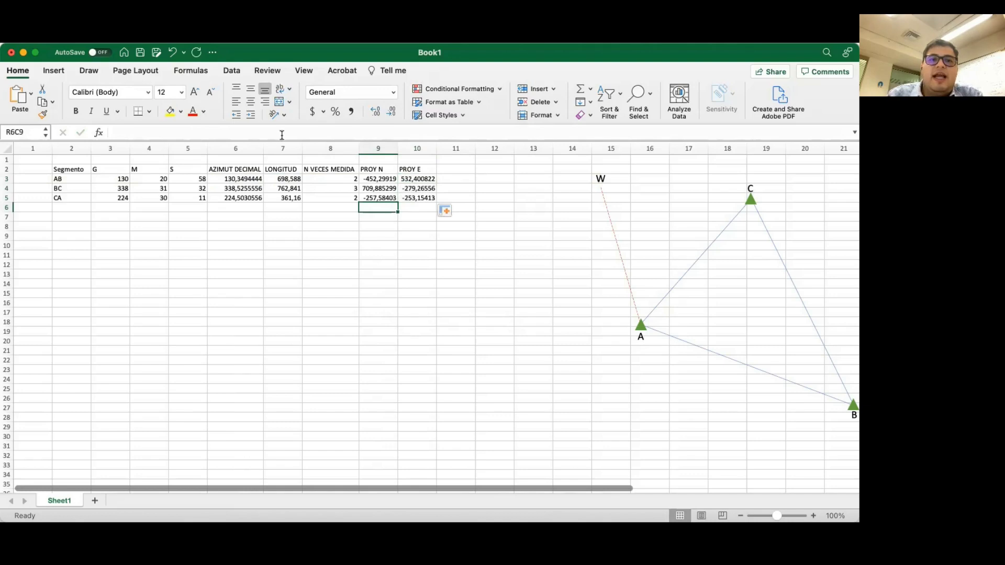
Total the PROY N values of the three segments in R6C9 with a SUM of the three cells above
{"action": "scroll", "coordinate": [374, 191], "scroll_direction": "down", "scroll_amount": 1}
{"action": "left_click_drag", "start_coordinate": [372, 178], "coordinate": [376, 194]}
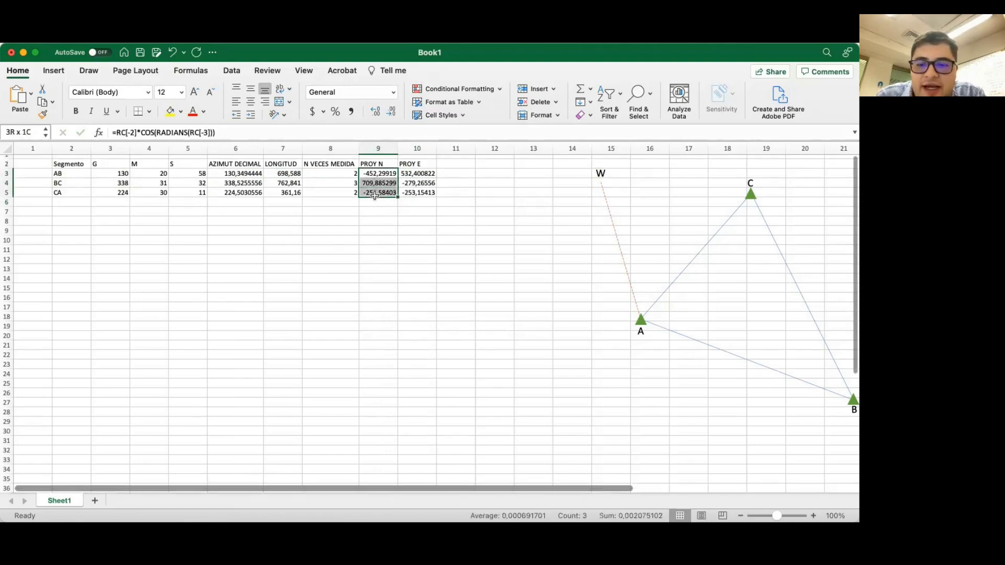
{"action": "scroll", "coordinate": [377, 196], "scroll_direction": "up", "scroll_amount": 1}
{"action": "left_click", "coordinate": [386, 205]}
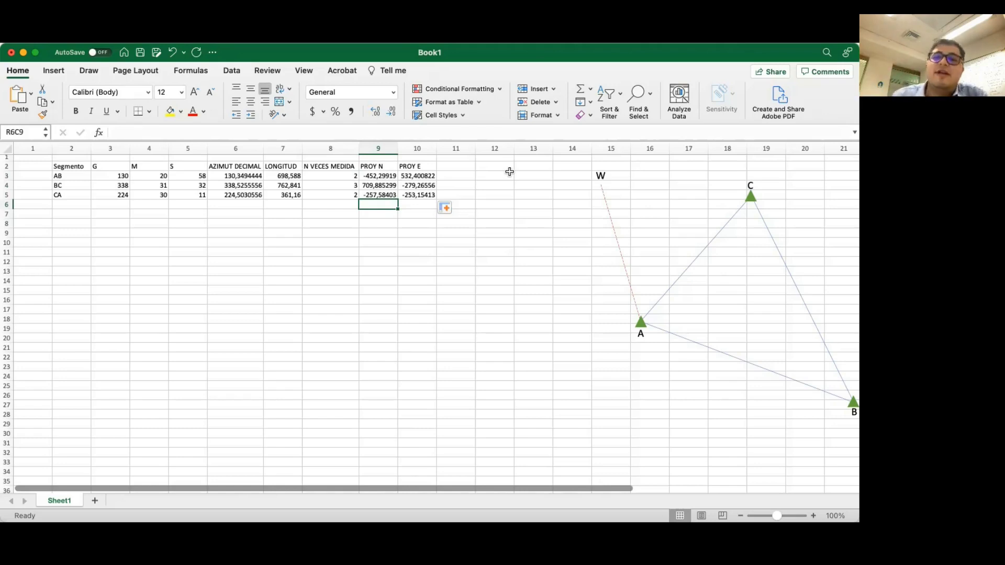
{"action": "left_click", "coordinate": [580, 92]}
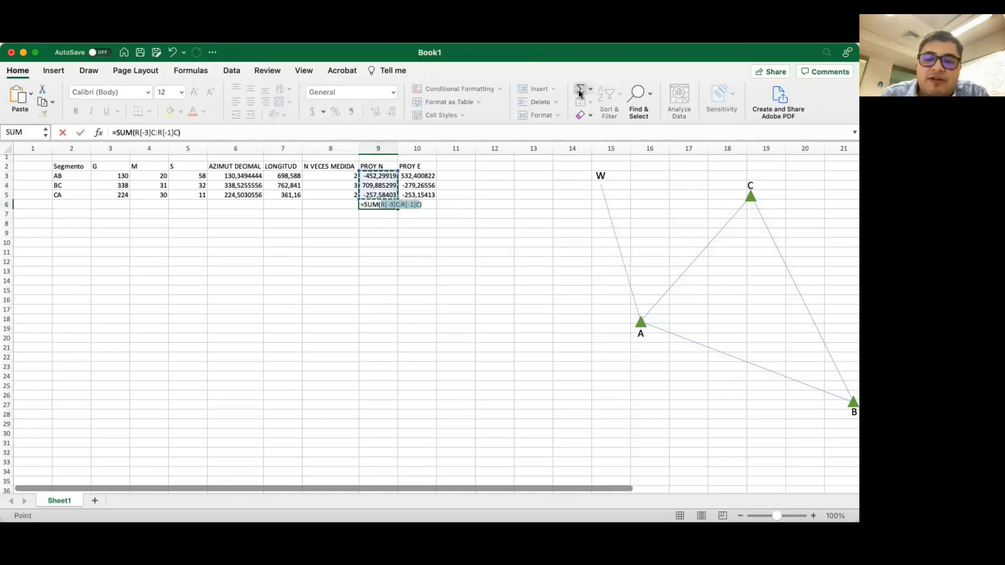
{"action": "key", "text": "Return"}
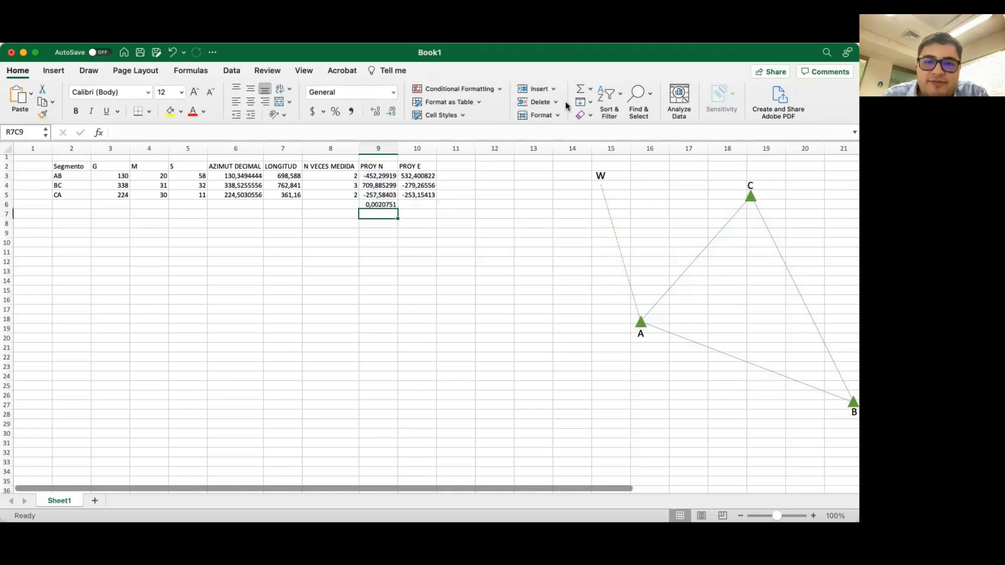
Format the PROY N total in R6C9 to show three decimal places
{"action": "left_click", "coordinate": [386, 204]}
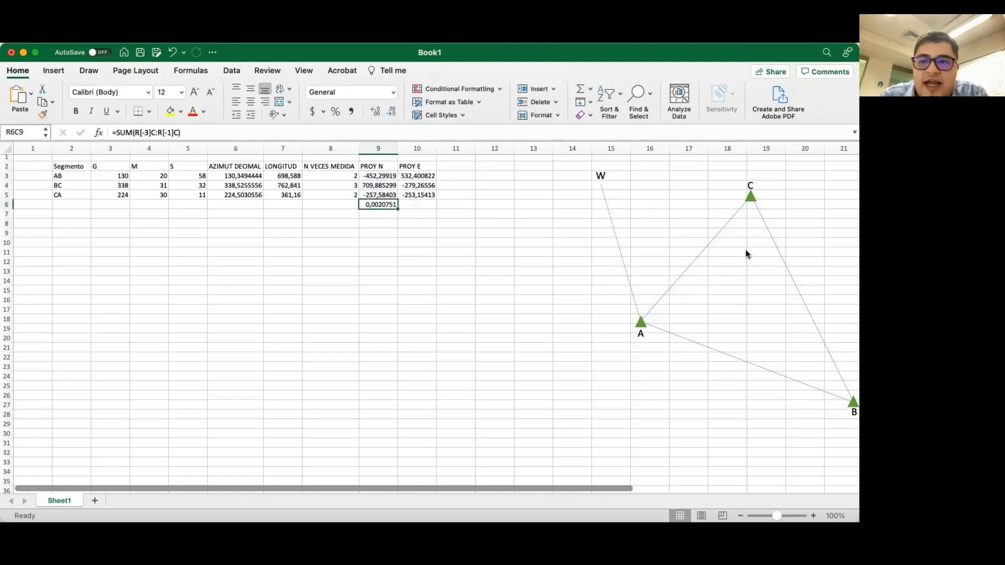
{"action": "left_click", "coordinate": [371, 111]}
{"action": "left_click", "coordinate": [372, 111]}
{"action": "left_click", "coordinate": [372, 111]}
{"action": "left_click", "coordinate": [372, 110]}
{"action": "left_click", "coordinate": [388, 112]}
{"action": "left_click", "coordinate": [388, 112]}
{"action": "left_click", "coordinate": [388, 111]}
{"action": "left_click", "coordinate": [388, 112]}
{"action": "left_click", "coordinate": [388, 111]}
{"action": "left_click", "coordinate": [388, 111]}
{"action": "left_click", "coordinate": [388, 112]}
{"action": "left_click", "coordinate": [388, 112]}
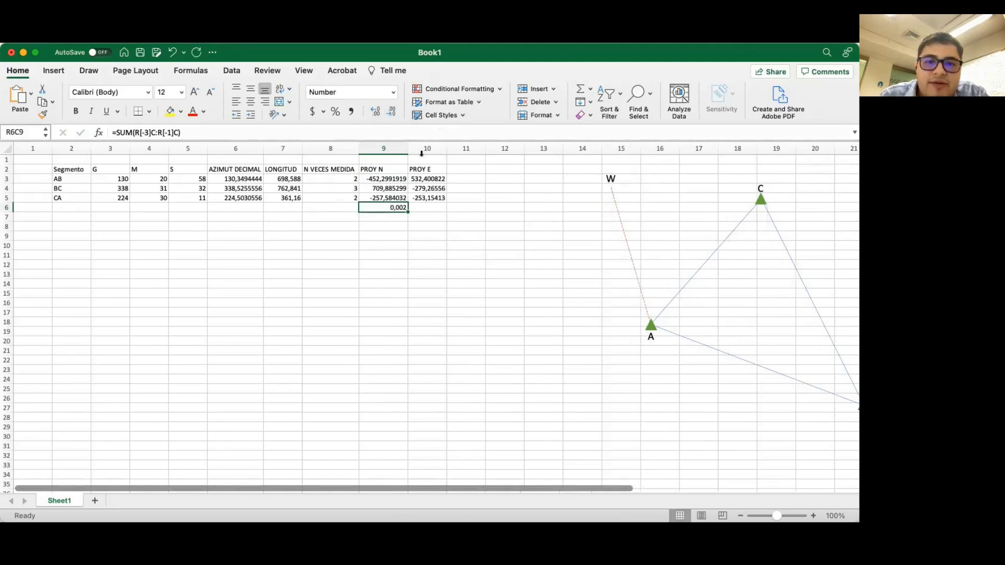
Reduce the PROY N and PROY E values of segments AB, BC and CA to three decimal places
{"action": "left_click_drag", "start_coordinate": [388, 179], "coordinate": [436, 198]}
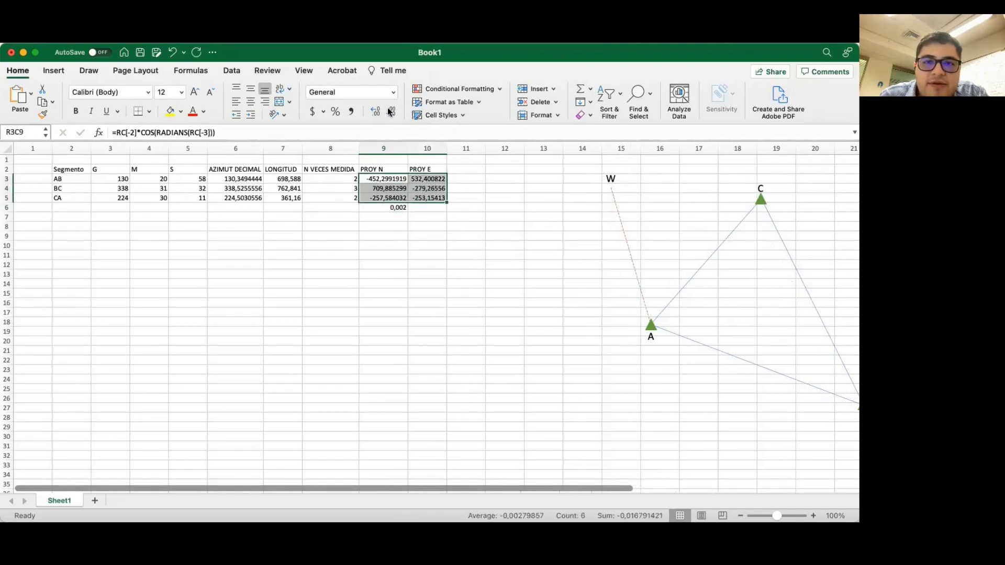
{"action": "left_click", "coordinate": [393, 112]}
{"action": "left_click", "coordinate": [394, 111]}
{"action": "left_click", "coordinate": [394, 111]}
{"action": "left_click", "coordinate": [394, 111]}
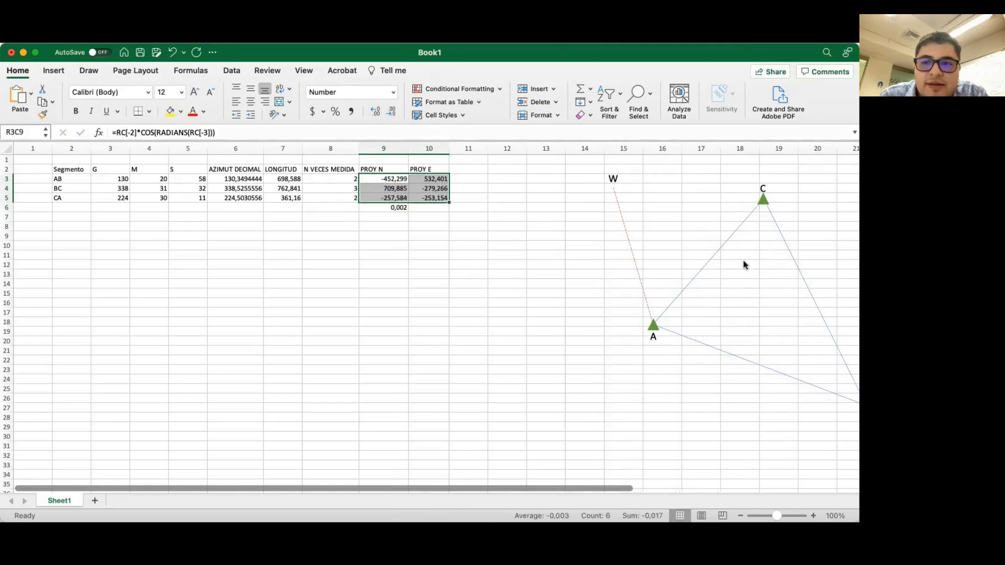
Copy the SUM formula from R6C9 across to R6C10 to total the PROY E column
{"action": "left_click", "coordinate": [425, 209]}
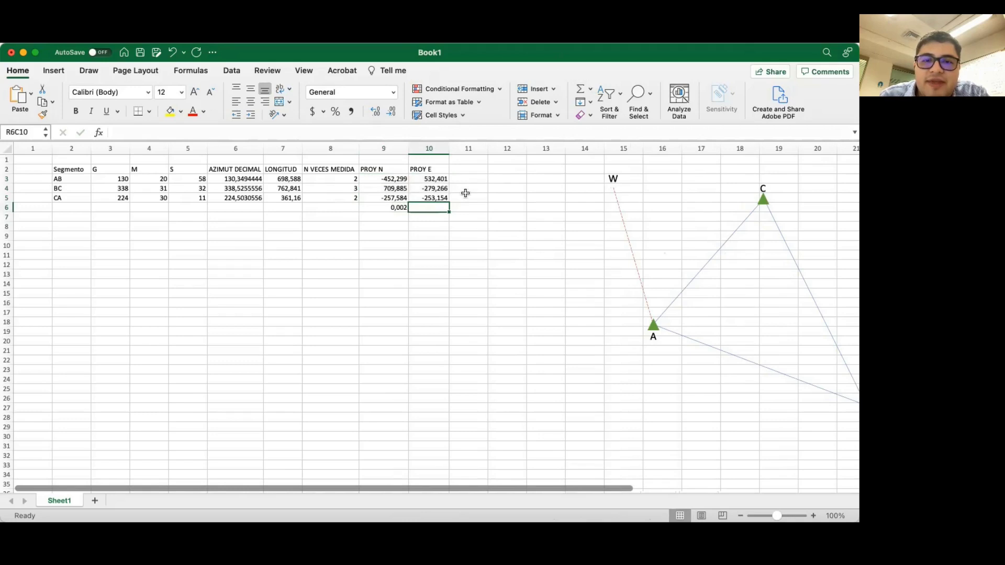
{"action": "left_click", "coordinate": [399, 207]}
{"action": "left_click_drag", "start_coordinate": [409, 211], "coordinate": [437, 209]}
{"action": "left_click", "coordinate": [429, 226]}
{"action": "left_click", "coordinate": [426, 217]}
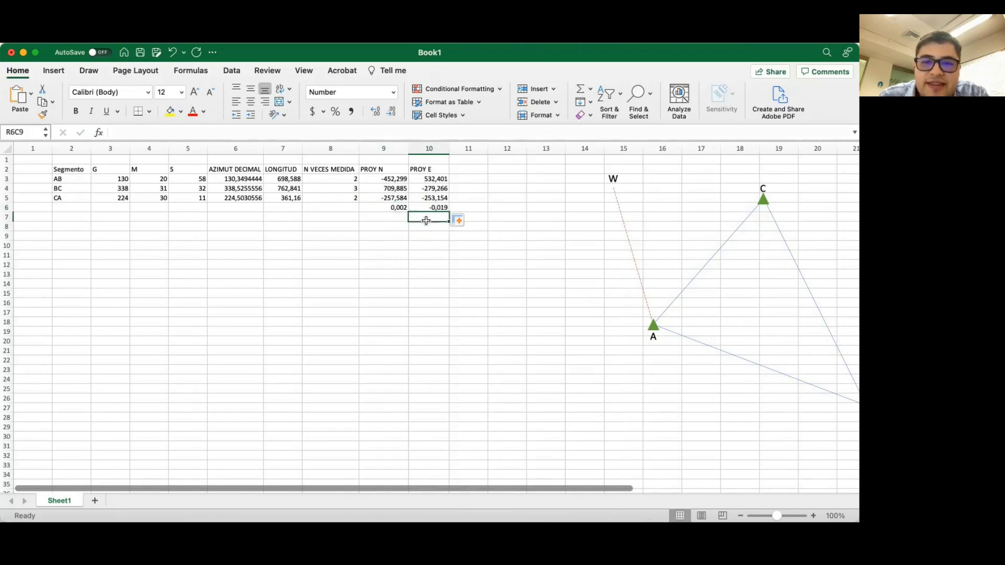
{"action": "left_click", "coordinate": [396, 208]}
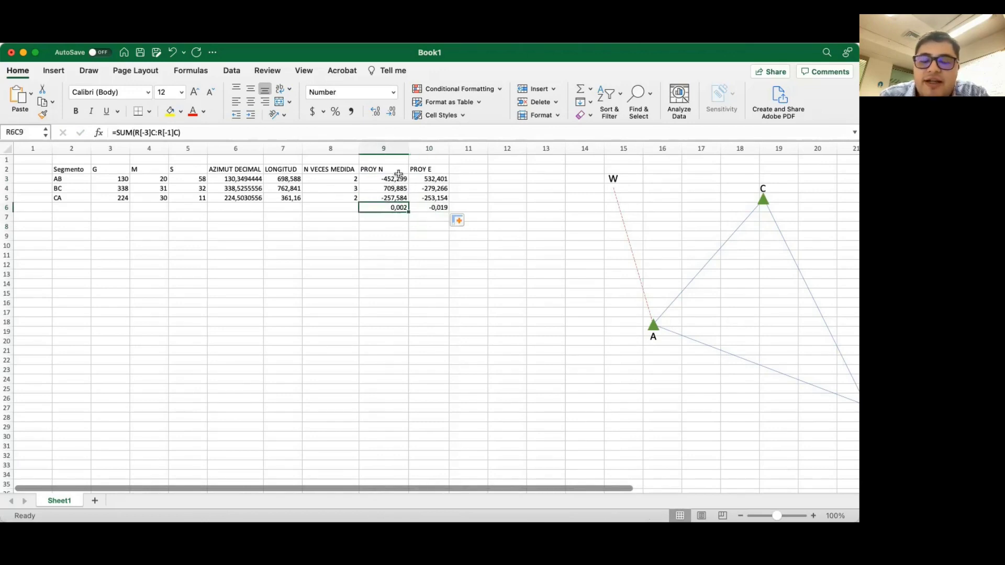
{"action": "left_click", "coordinate": [428, 210]}
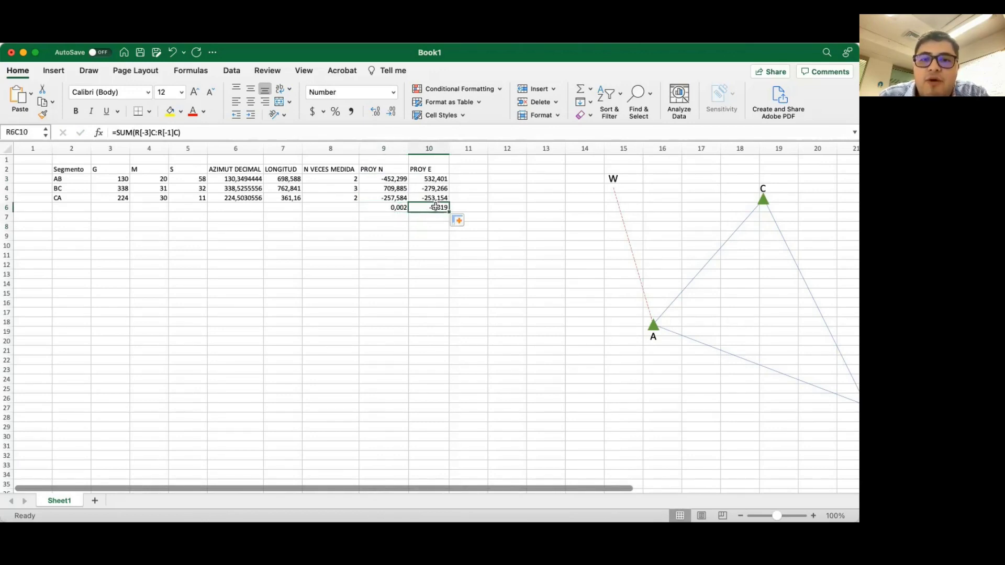
Enter the label ECL in R8C9, two rows below the PROY N total
{"action": "left_click", "coordinate": [391, 228]}
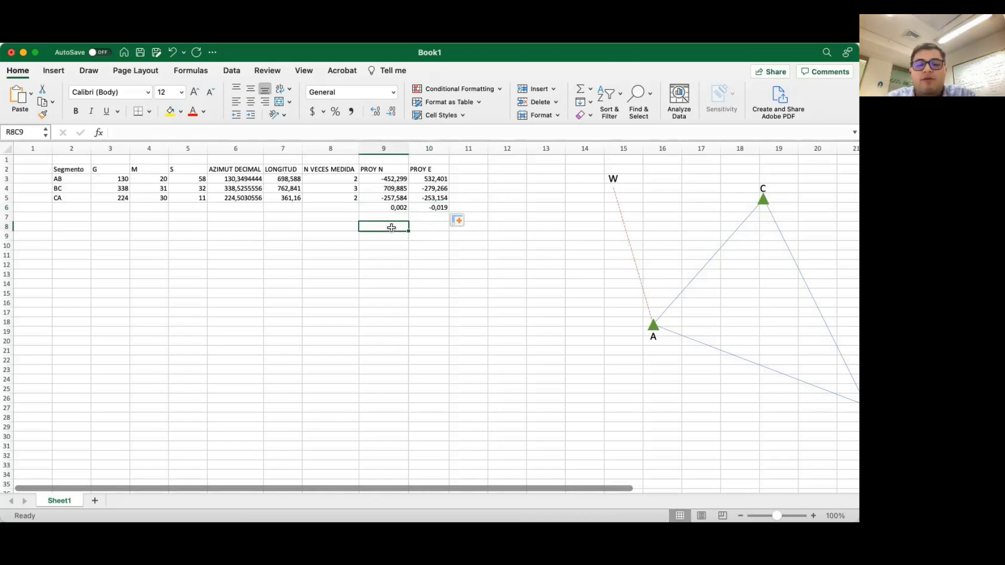
{"action": "type", "text": "ECL"}
{"action": "key", "text": "Tab"}
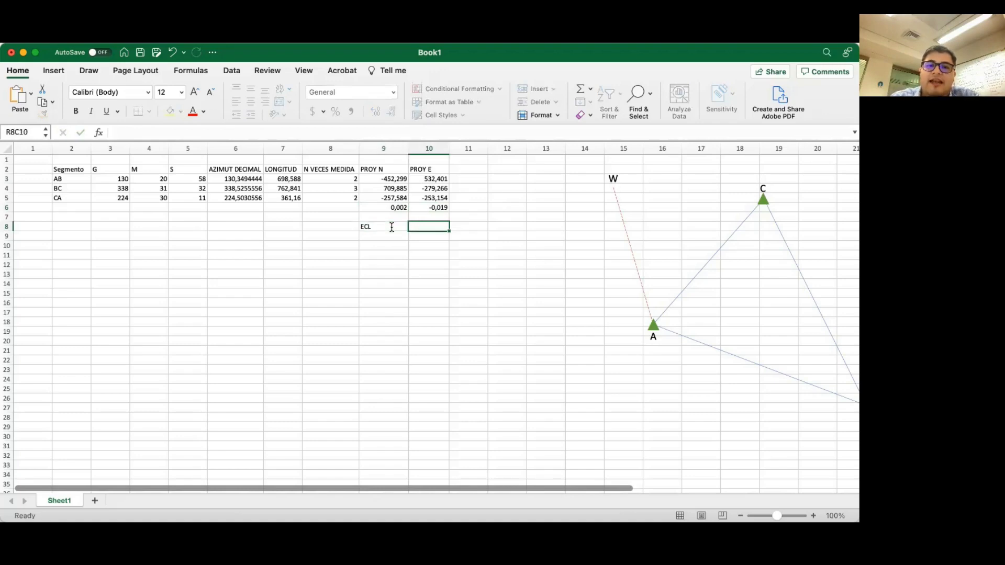
Calculate ECL in R8C10 from the two projection totals with the formula =SQRT((R[-2]C[-1]^2)+(R[-2]C^2))
{"action": "type", "text": "="}
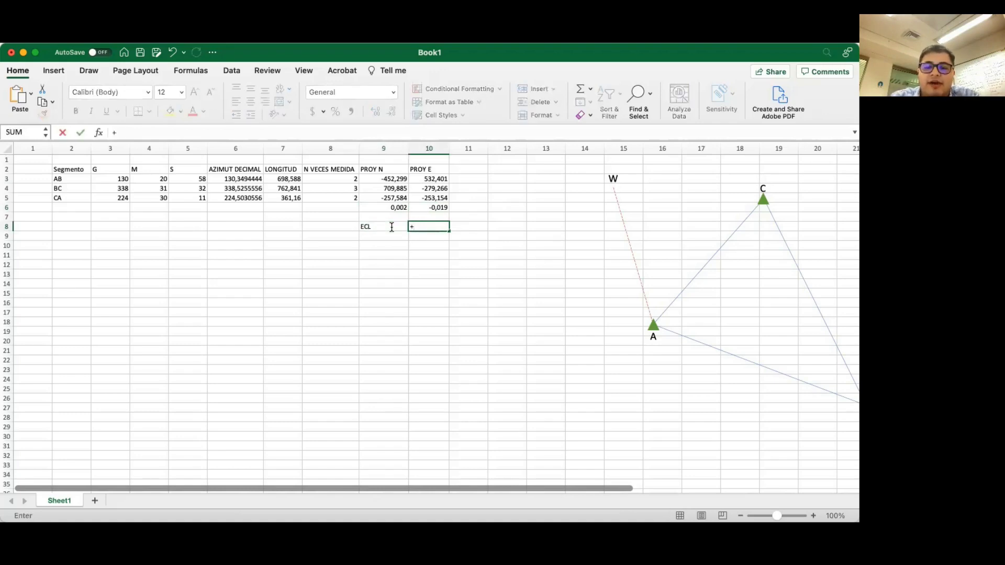
{"action": "type", "text": "SQR"}
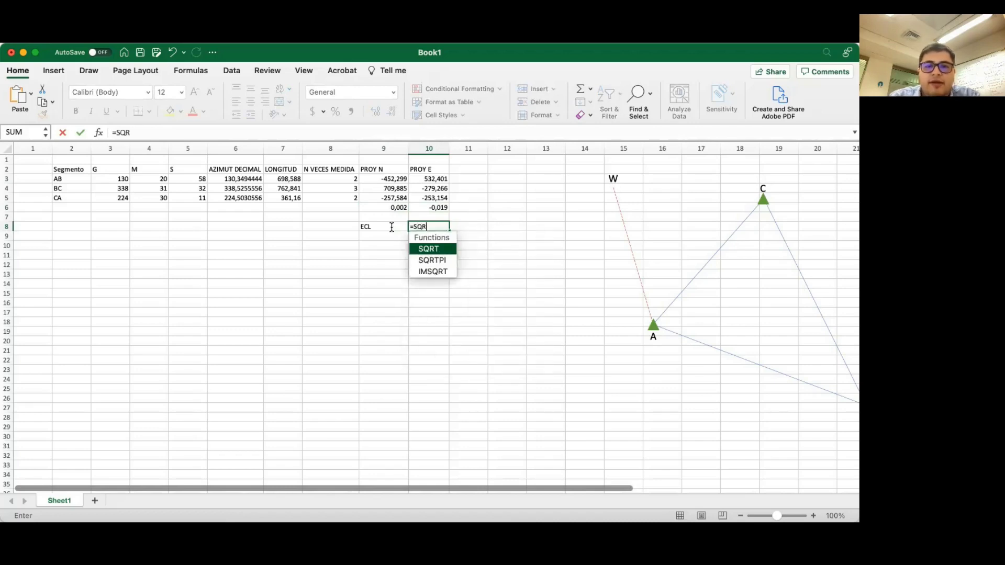
{"action": "double_click", "coordinate": [422, 246]}
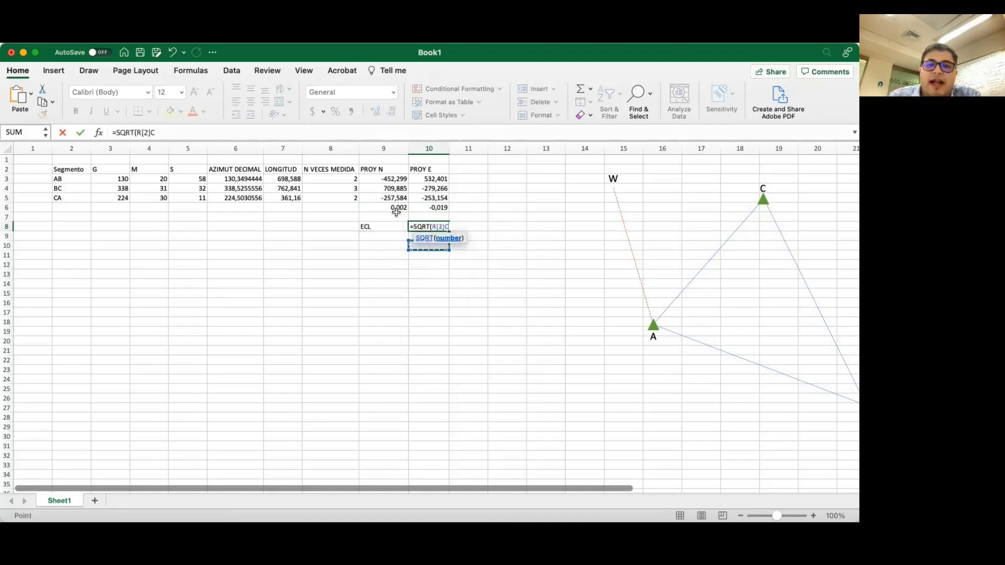
{"action": "key", "text": "BackSpace"}
{"action": "key", "text": "BackSpace"}
{"action": "key", "text": "BackSpace"}
{"action": "key", "text": "BackSpace"}
{"action": "key", "text": "BackSpace"}
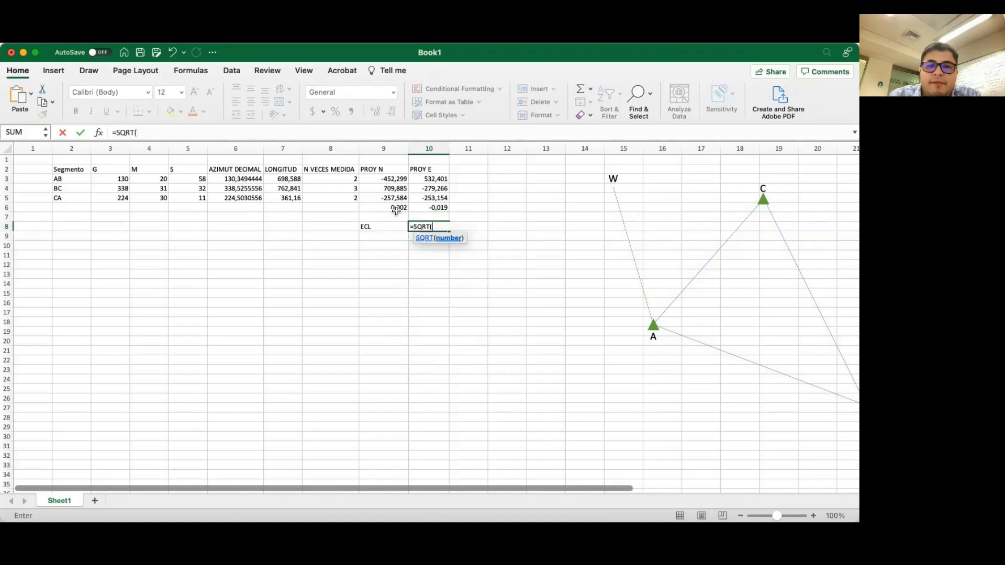
{"action": "type", "text": "("}
{"action": "left_click", "coordinate": [396, 208]}
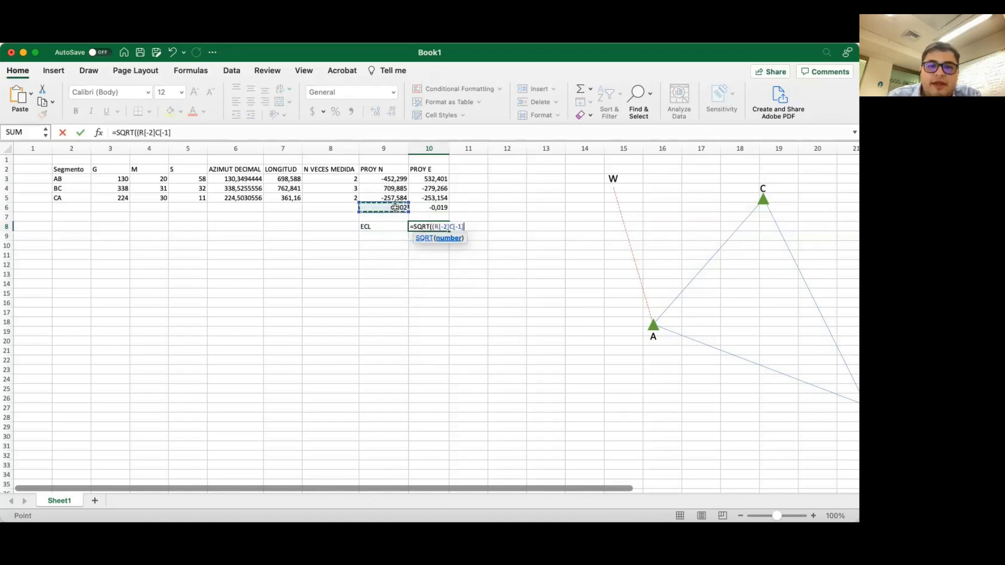
{"action": "type", "text": "^2"}
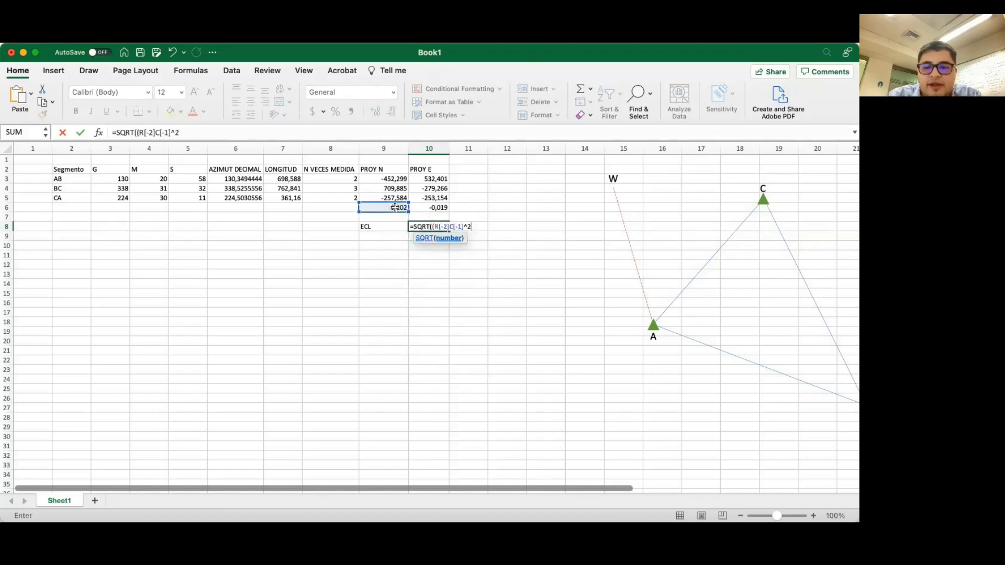
{"action": "type", "text": ")+"}
{"action": "key", "text": "Up"}
{"action": "key", "text": "Up"}
{"action": "key", "text": "Up"}
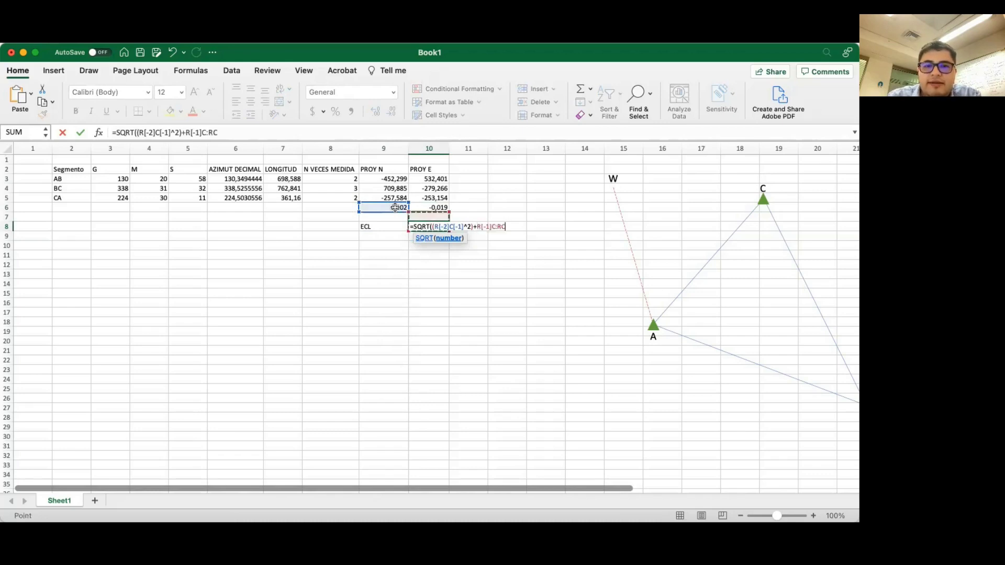
{"action": "key", "text": "BackSpace"}
{"action": "key", "text": "BackSpace"}
{"action": "key", "text": "BackSpace"}
{"action": "key", "text": "BackSpace"}
{"action": "key", "text": "BackSpace"}
{"action": "key", "text": "BackSpace"}
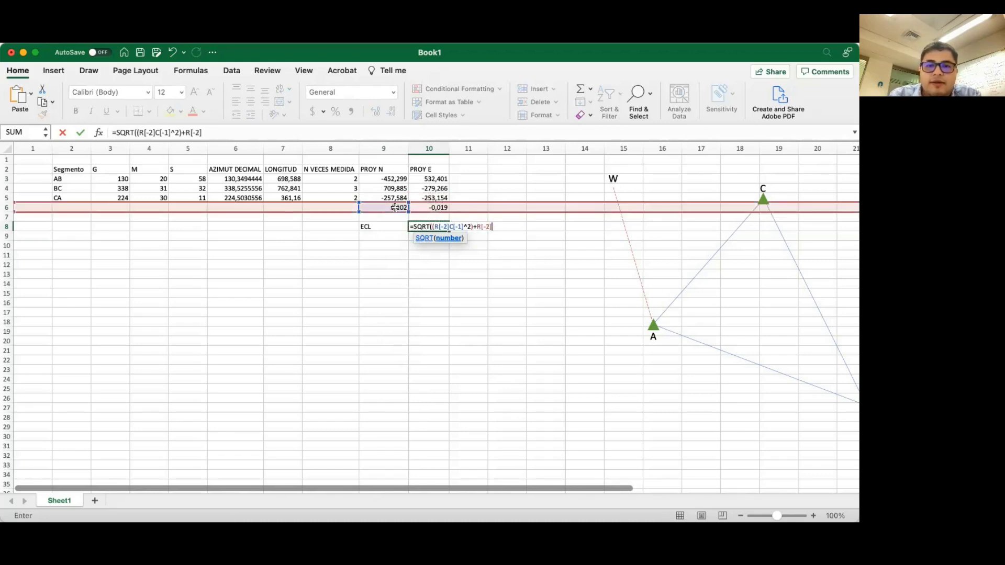
{"action": "type", "text": "("}
{"action": "key", "text": "Up"}
{"action": "key", "text": "Up"}
{"action": "type", "text": "^2"}
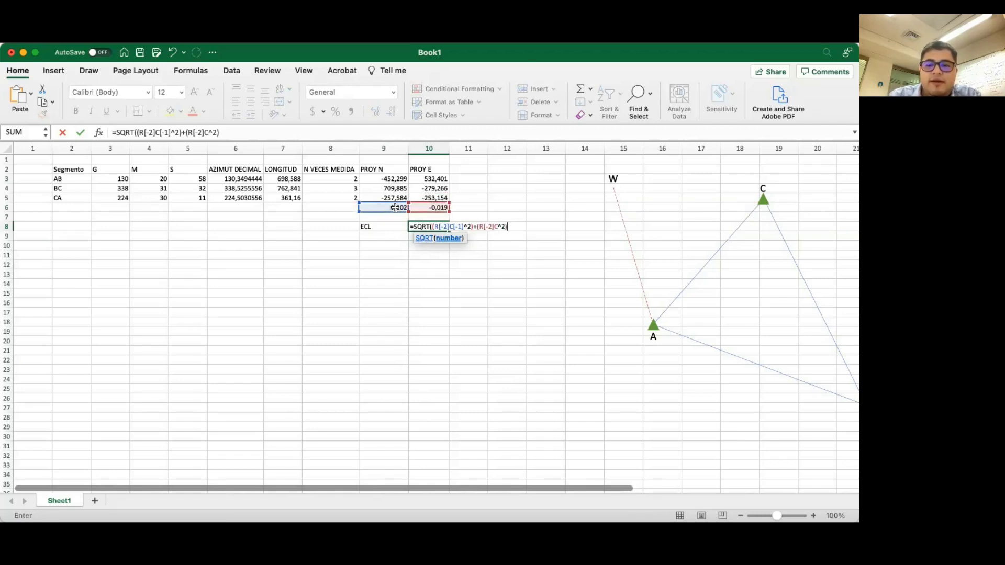
{"action": "key", "text": "Return"}
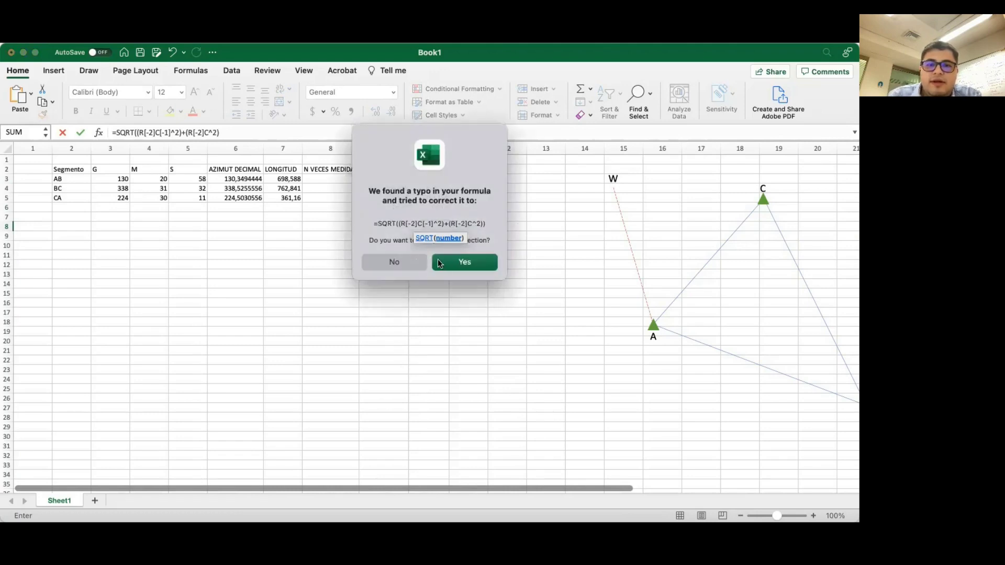
{"action": "left_click", "coordinate": [447, 263]}
{"action": "left_click", "coordinate": [440, 229]}
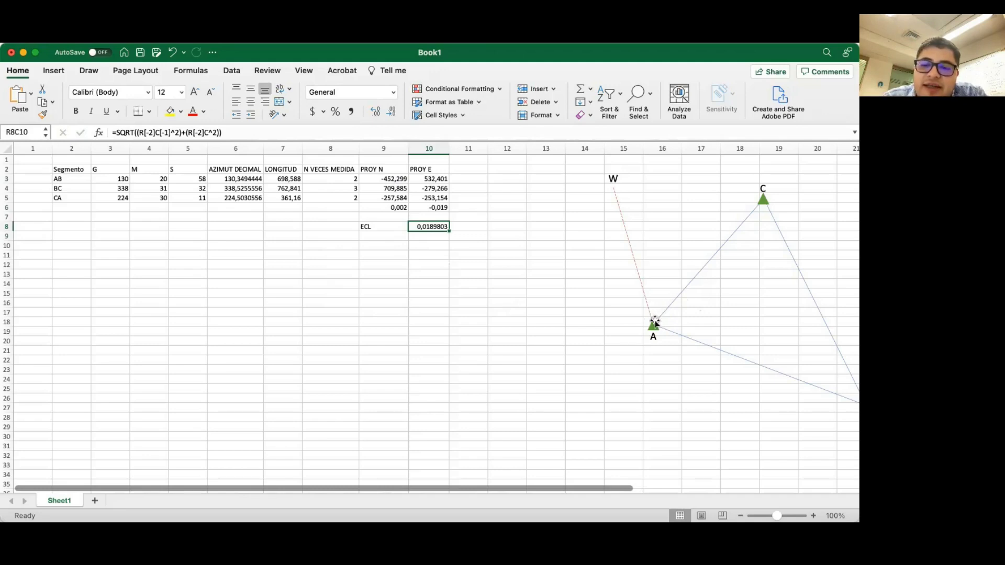
{"action": "left_click_drag", "start_coordinate": [660, 313], "coordinate": [653, 325]}
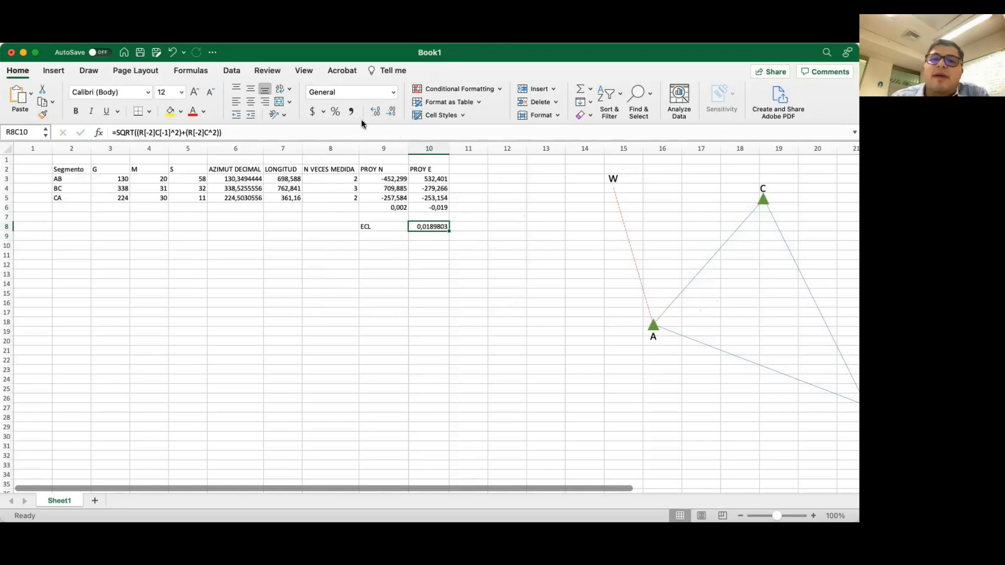
Enter the label PRECISION in R9C9, directly below the ECL label
{"action": "left_click", "coordinate": [390, 235]}
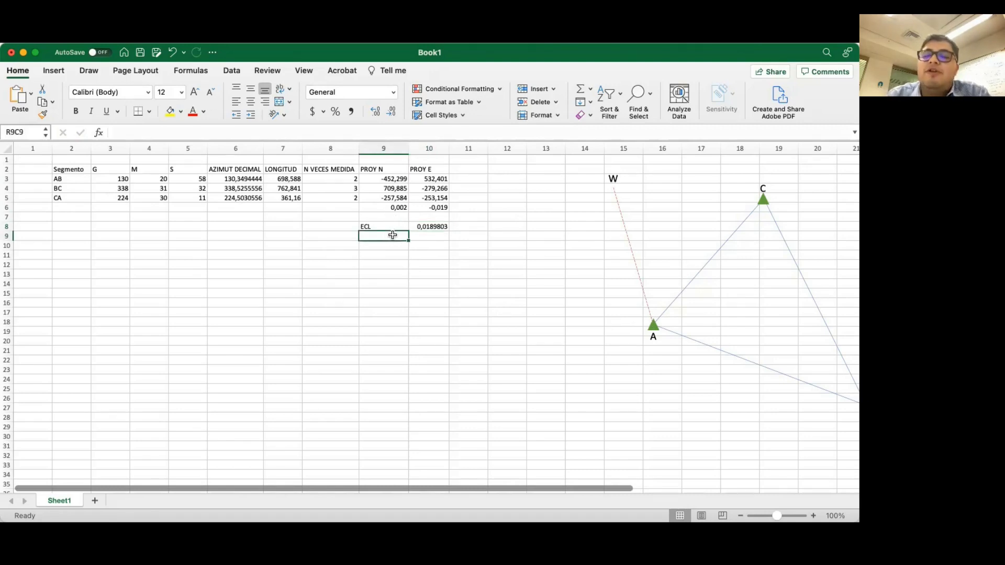
{"action": "type", "text": "PRECISION"}
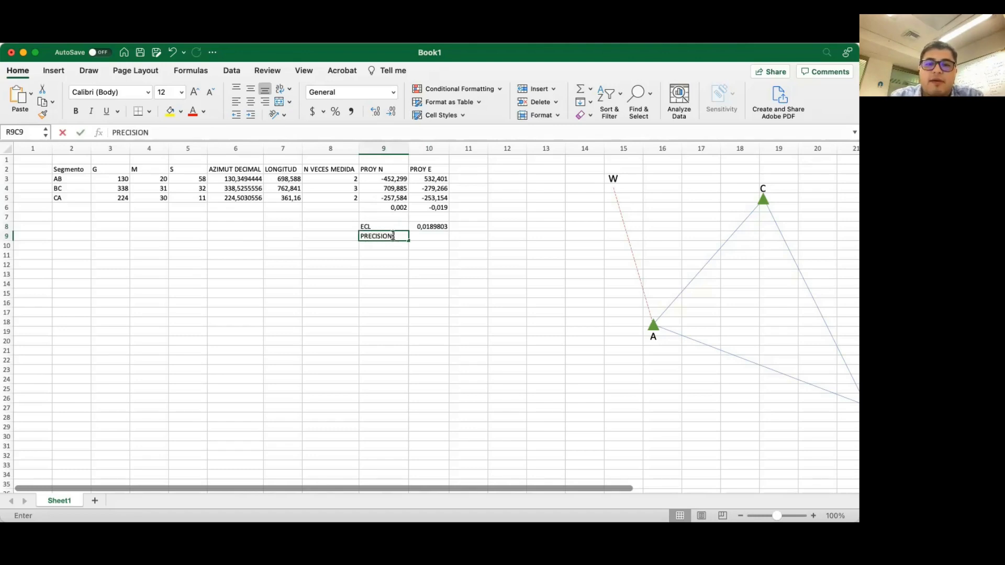
{"action": "key", "text": "Tab"}
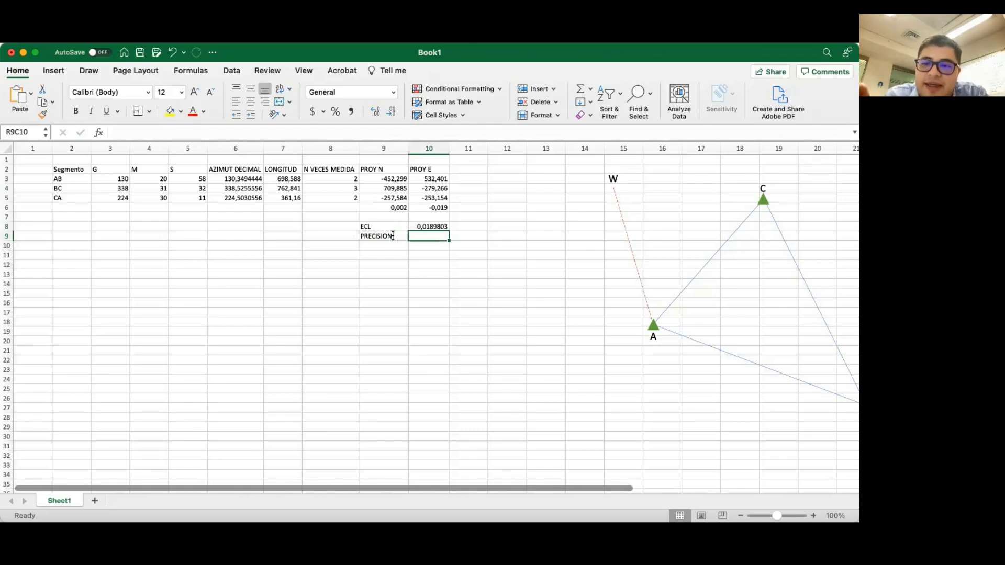
Total the LONGITUD values of the three segments in R6C7 with a SUM formula
{"action": "left_click", "coordinate": [283, 207]}
{"action": "left_click", "coordinate": [580, 89]}
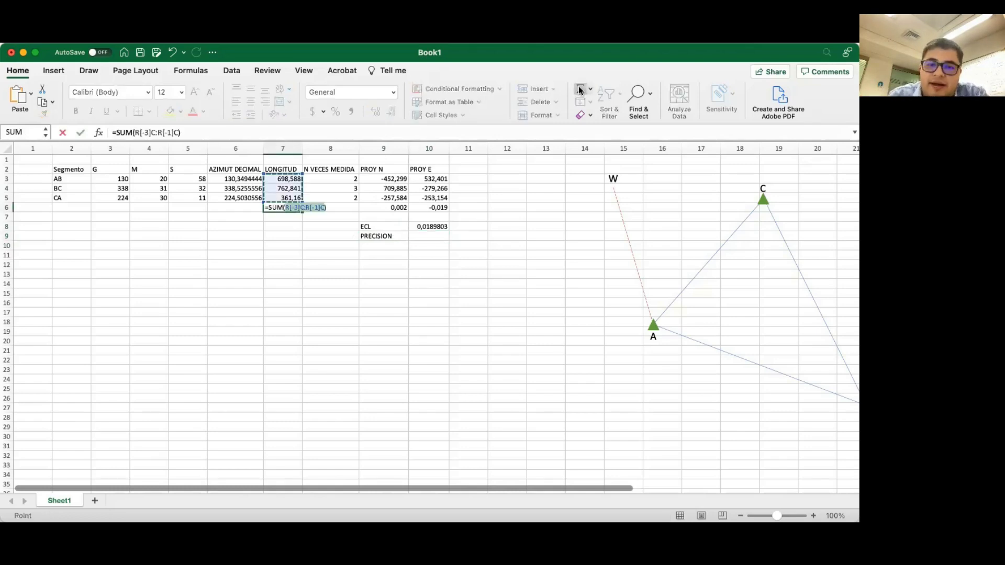
{"action": "key", "text": "Return"}
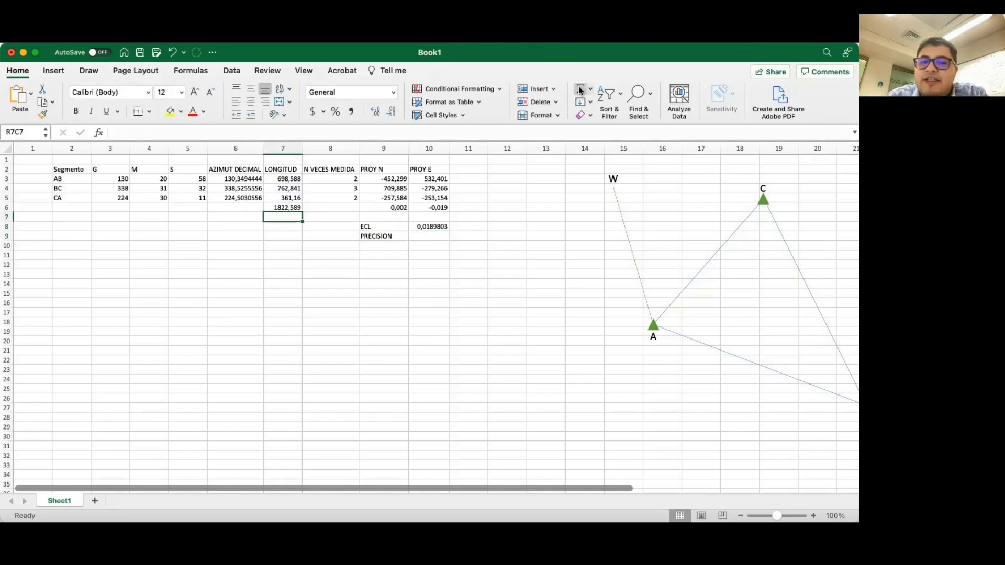
Calculate the precision in R9C10 as the total length divided by ECL, using =R[-3]C[-3]/R[-1]C
{"action": "left_click", "coordinate": [428, 236]}
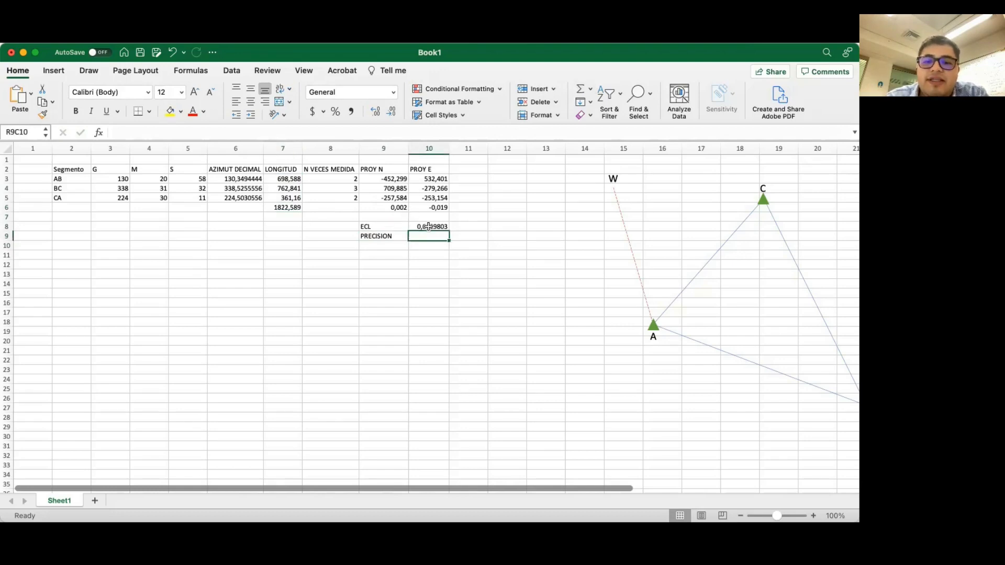
{"action": "type", "text": "="}
{"action": "key", "text": "Up"}
{"action": "key", "text": "Left"}
{"action": "key", "text": "Left"}
{"action": "key", "text": "Left"}
{"action": "key", "text": "Up"}
{"action": "key", "text": "Up"}
{"action": "type", "text": "/"}
{"action": "key", "text": "Up"}
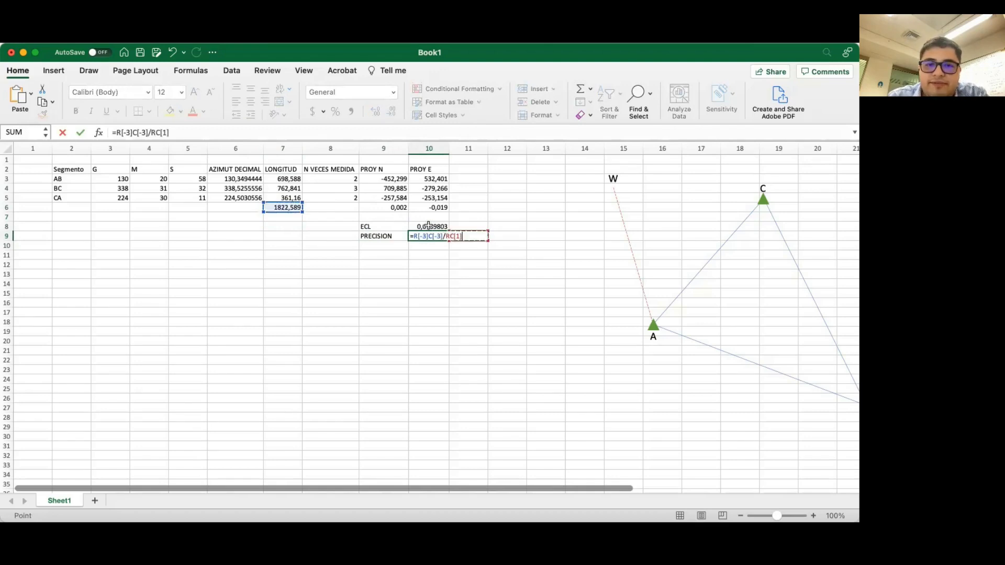
{"action": "key", "text": "Return"}
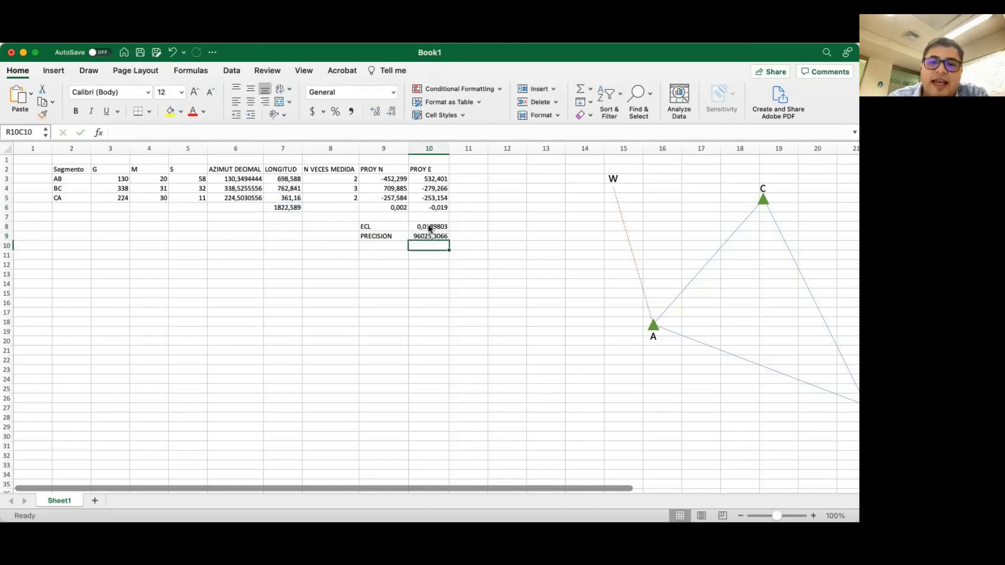
{"action": "left_click", "coordinate": [427, 237]}
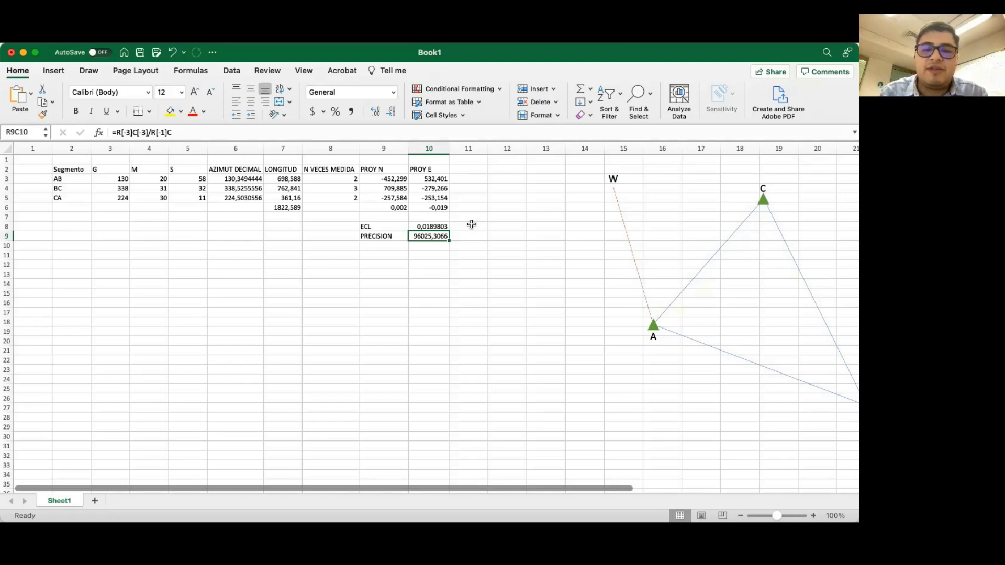
{"action": "left_click", "coordinate": [472, 224]}
{"action": "key", "text": "Up"}
{"action": "key", "text": "Up"}
{"action": "key", "text": "Up"}
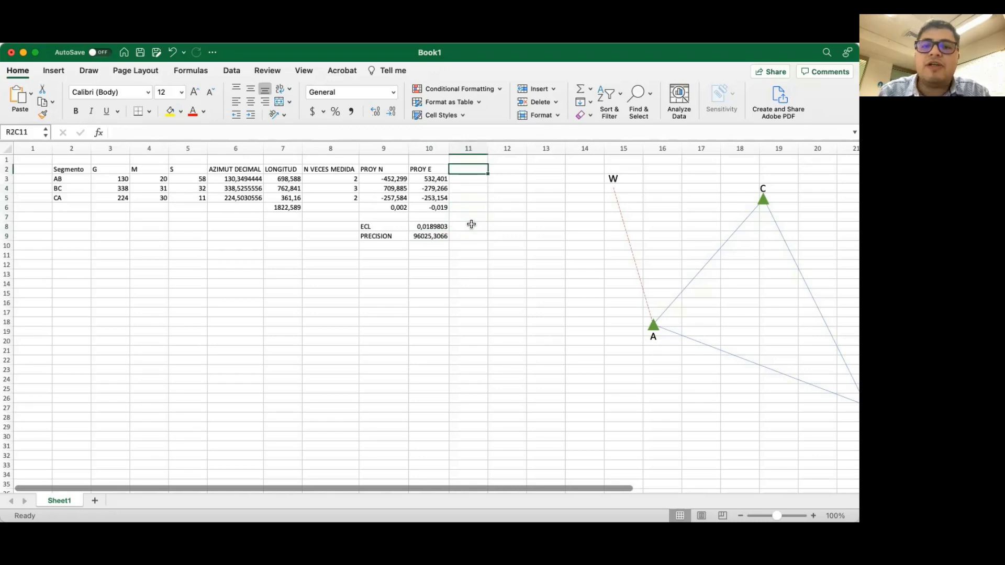
{"action": "key", "text": "Down"}
{"action": "key", "text": "Down"}
{"action": "key", "text": "Down"}
{"action": "key", "text": "Left"}
{"action": "key", "text": "Left"}
{"action": "key", "text": "Down"}
{"action": "key", "text": "Right"}
{"action": "key", "text": "Left"}
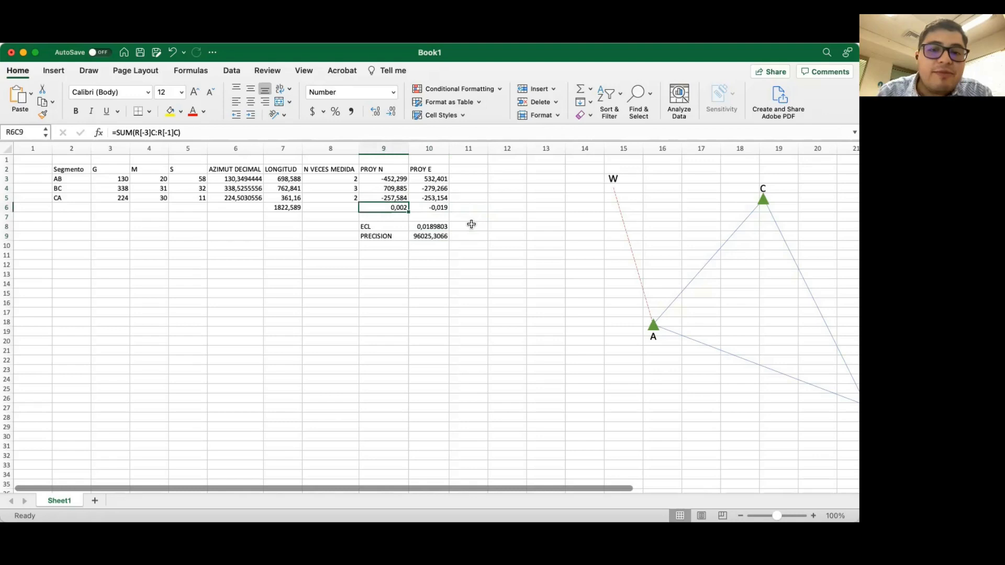
Enter the header PESO in R2C11, beside PROY E
{"action": "key", "text": "Right"}
{"action": "key", "text": "Right"}
{"action": "key", "text": "Up"}
{"action": "key", "text": "Up"}
{"action": "key", "text": "Up"}
{"action": "key", "text": "Up"}
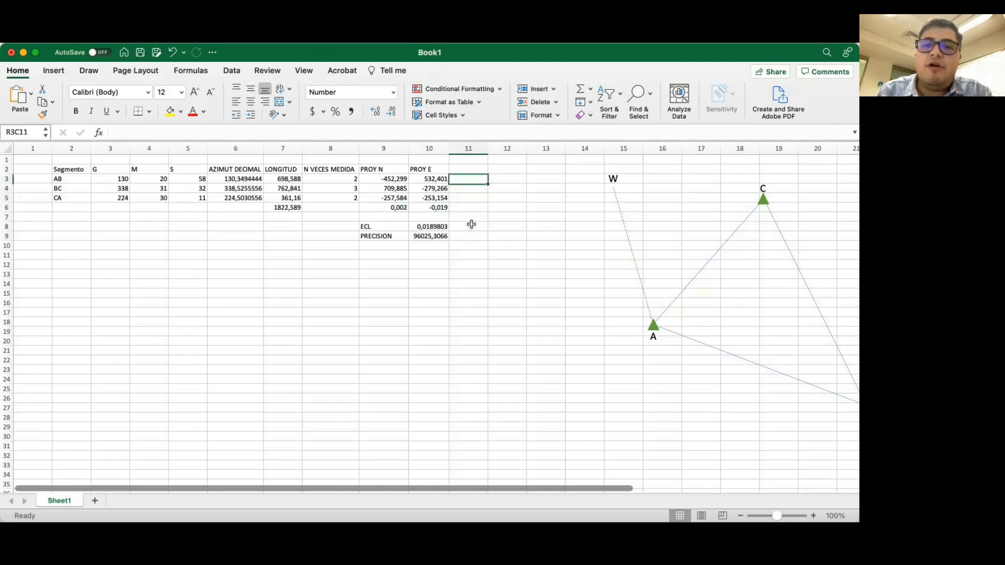
{"action": "type", "text": "PESO"}
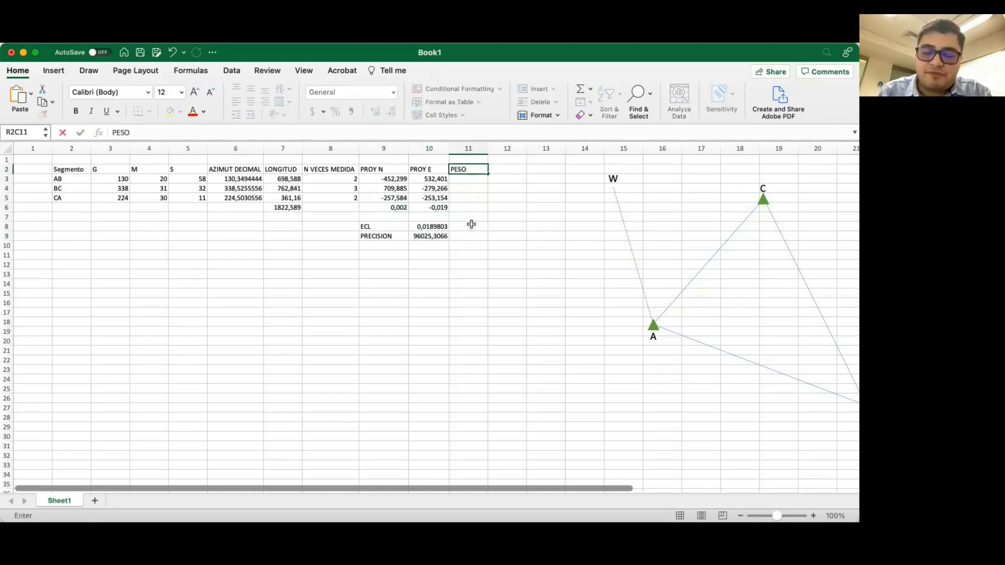
{"action": "key", "text": "Return"}
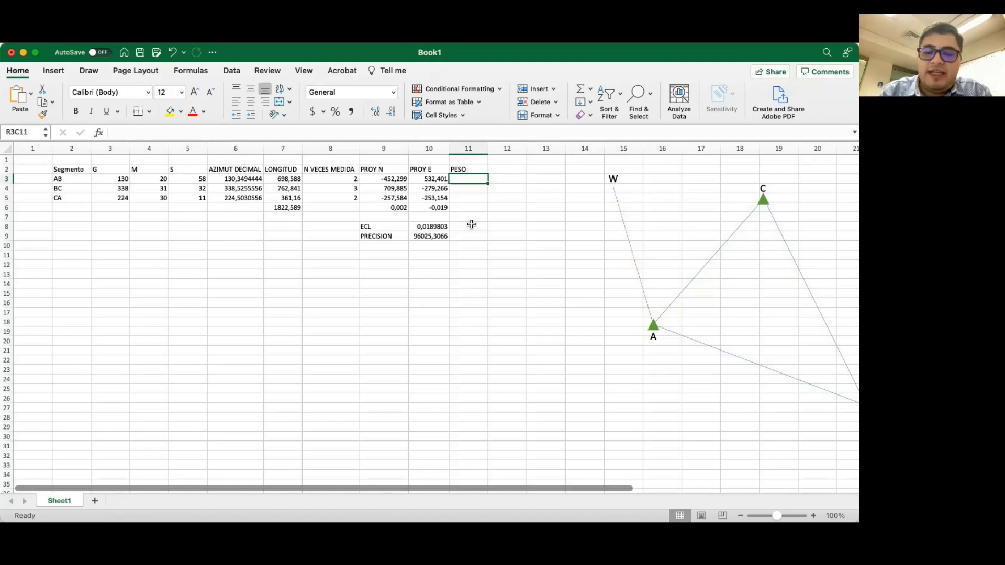
Calculate AB's PESO in R3C11 as N VECES MEDIDA divided by LONGITUD, using =RC[-3]/RC[-4], and fill the formula down to CA
{"action": "type", "text": "="}
{"action": "key", "text": "Left"}
{"action": "key", "text": "Left"}
{"action": "key", "text": "Left"}
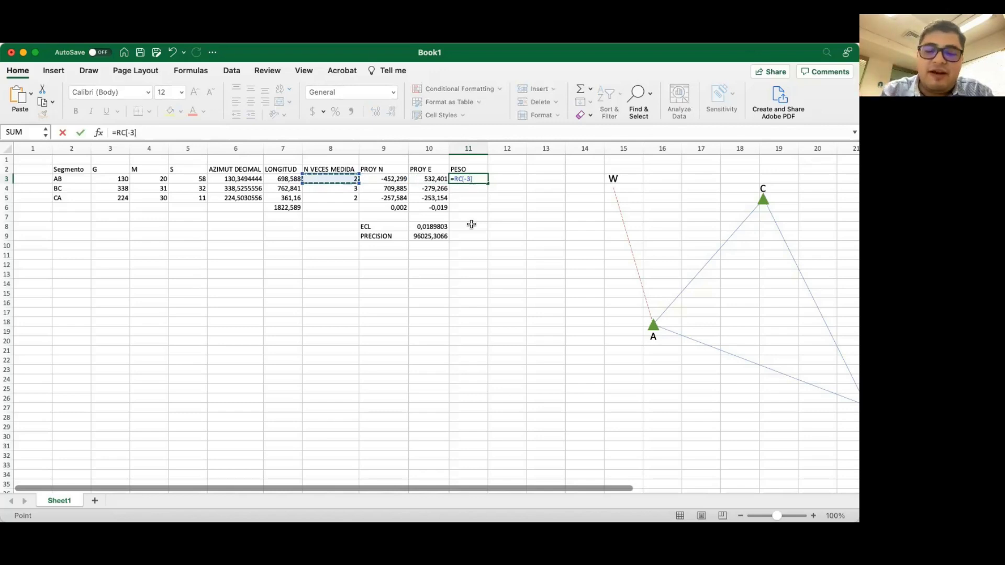
{"action": "type", "text": "/"}
{"action": "key", "text": "Left"}
{"action": "key", "text": "Left"}
{"action": "key", "text": "Left"}
{"action": "key", "text": "Left"}
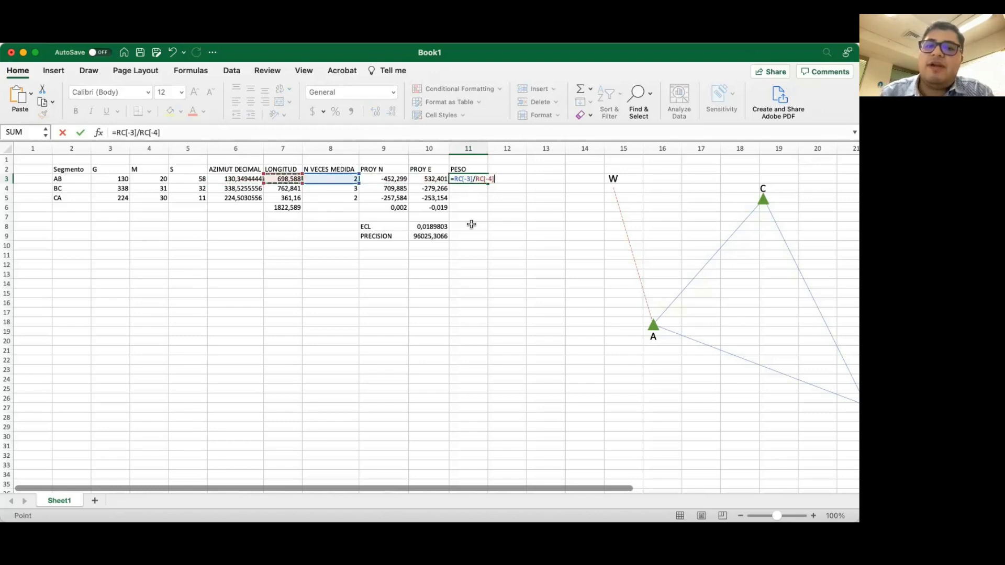
{"action": "key", "text": "Return"}
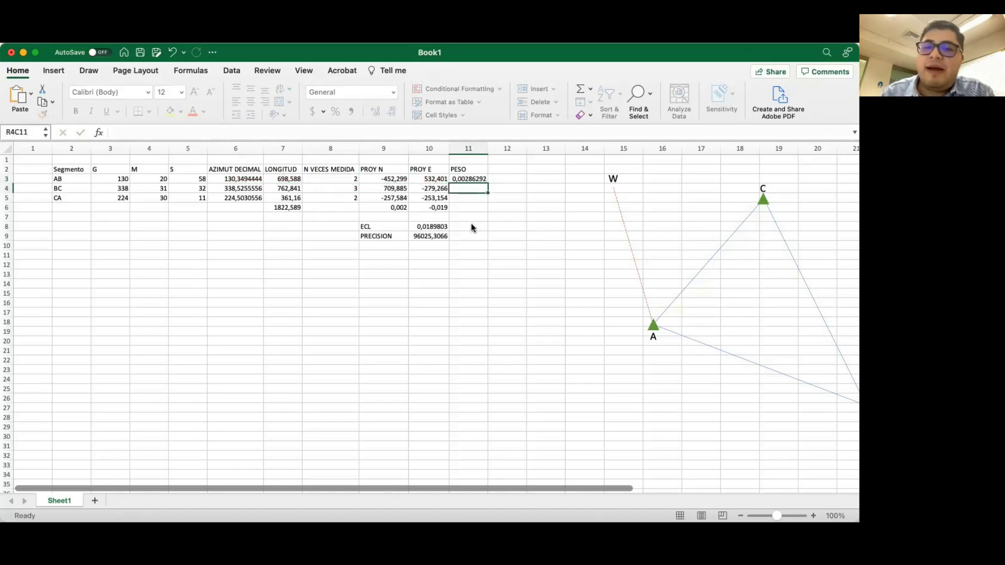
{"action": "left_click", "coordinate": [482, 179]}
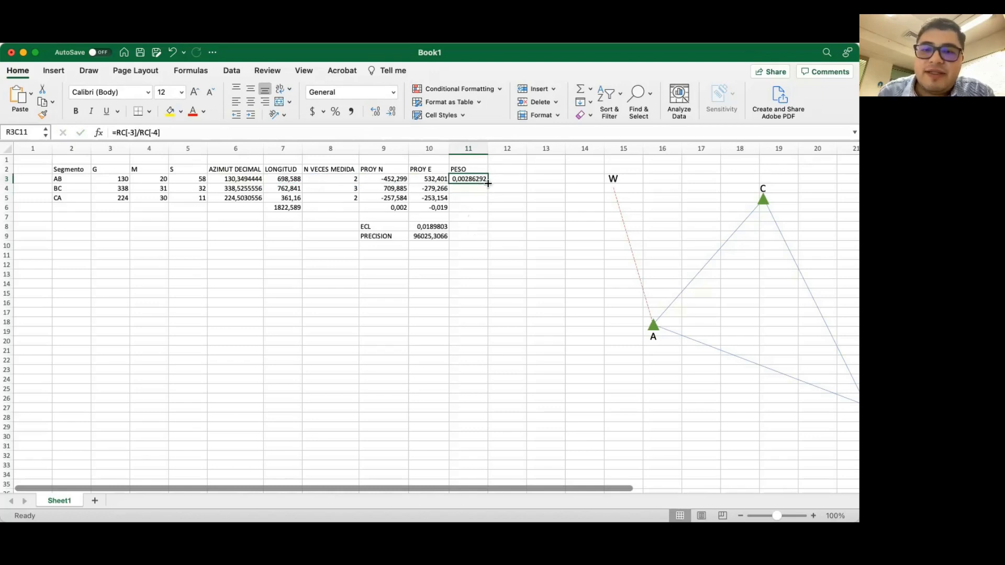
{"action": "left_click_drag", "start_coordinate": [488, 183], "coordinate": [483, 199]}
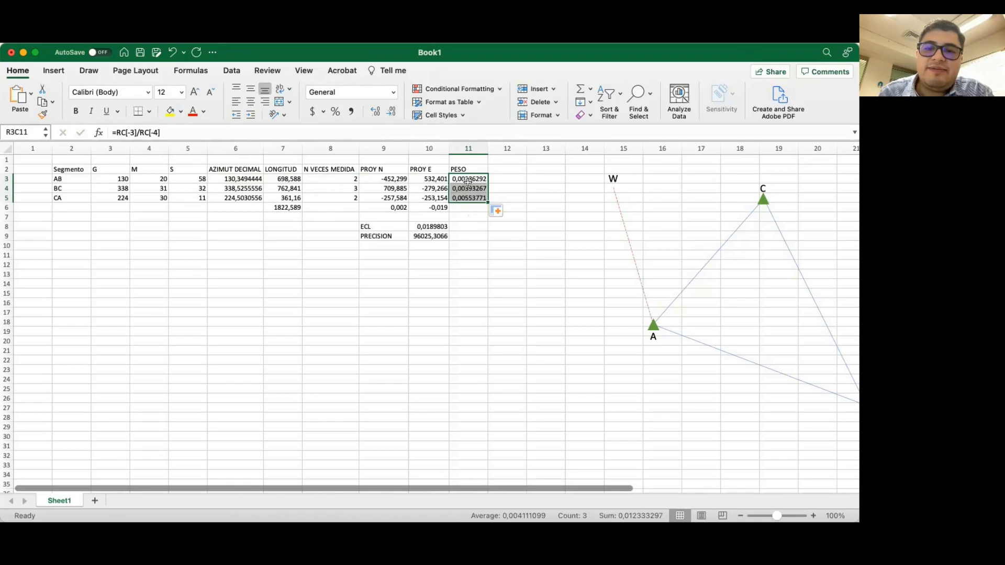
Add a 1/PESO column in column 12 that computes 1 divided by PESO for the three segments
{"action": "left_click", "coordinate": [504, 170]}
{"action": "type", "text": "1/PESO"}
{"action": "key", "text": "Return"}
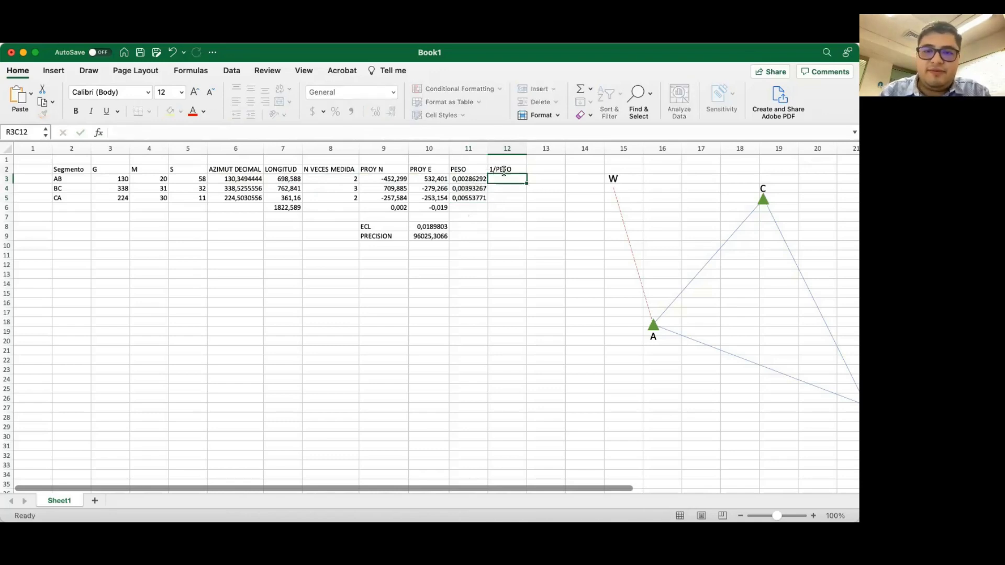
{"action": "type", "text": "=1/"}
{"action": "key", "text": "Left"}
{"action": "key", "text": "Return"}
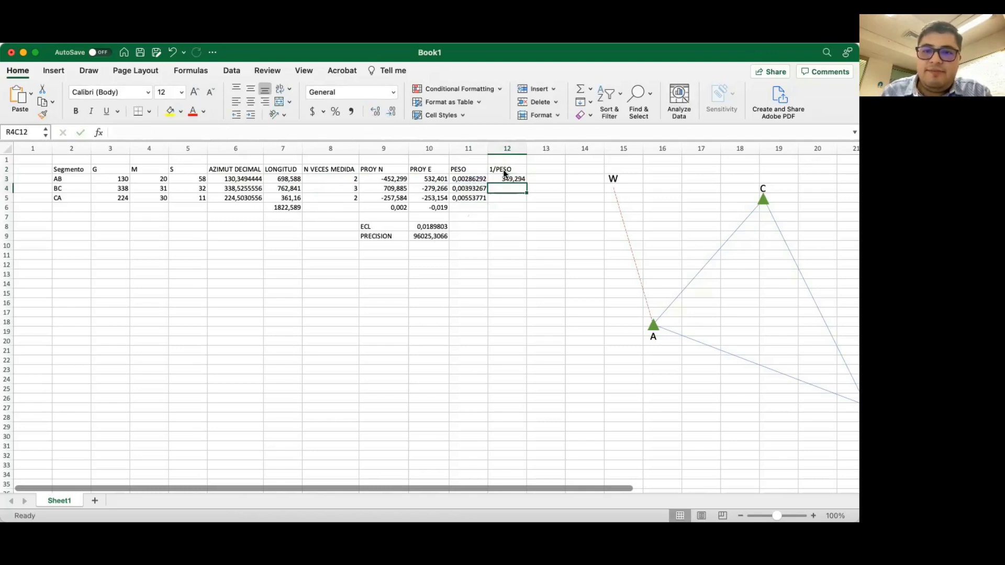
{"action": "left_click", "coordinate": [503, 181]}
{"action": "left_click_drag", "start_coordinate": [526, 183], "coordinate": [524, 202]}
Total the three 1/PESO values in R6C12 with a SUM formula
{"action": "left_click", "coordinate": [516, 208]}
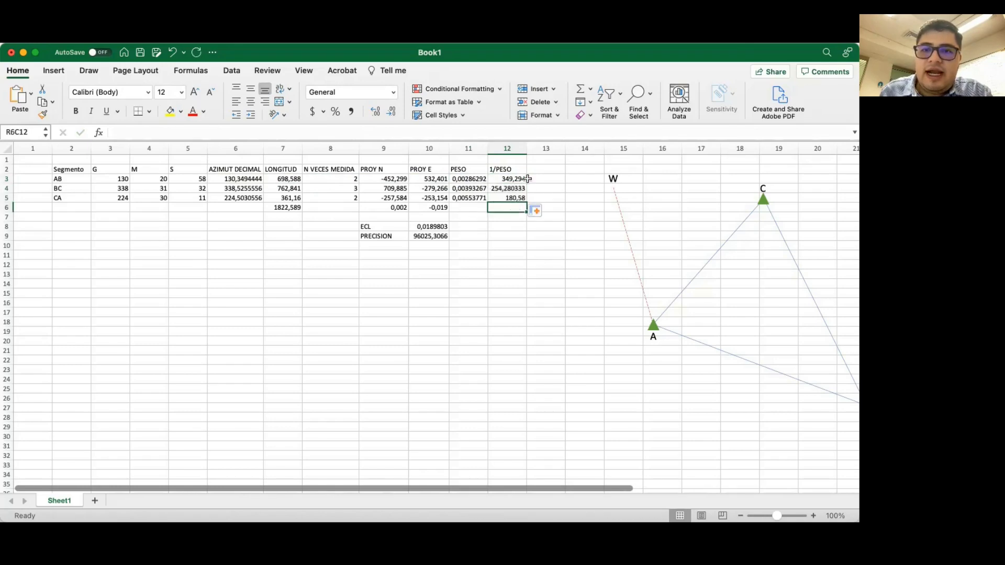
{"action": "left_click", "coordinate": [580, 92]}
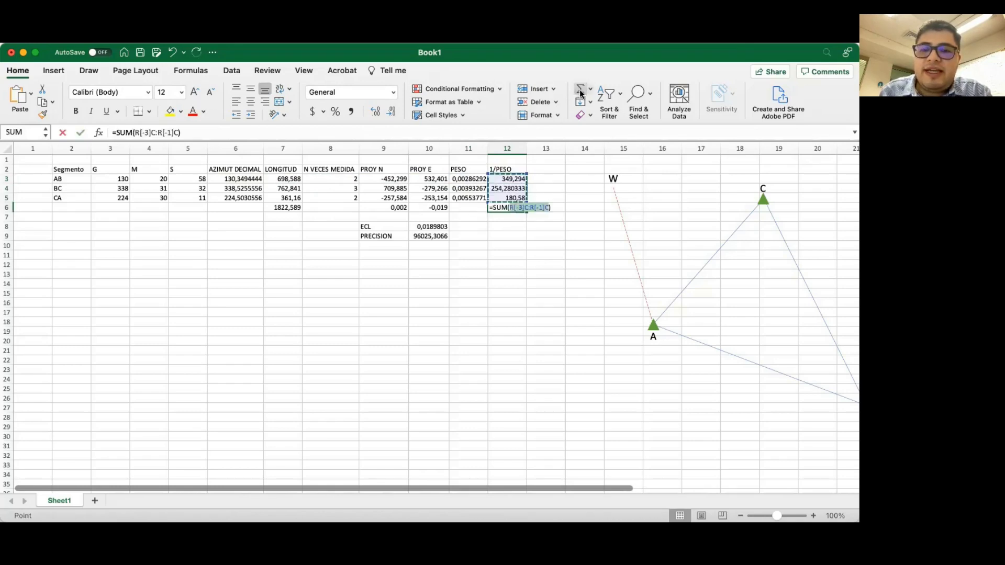
{"action": "key", "text": "Return"}
Enter the header PI in R2C13, beside 1/PESO
{"action": "key", "text": "Right"}
{"action": "key", "text": "Up"}
{"action": "key", "text": "Up"}
{"action": "left_click", "coordinate": [551, 166]}
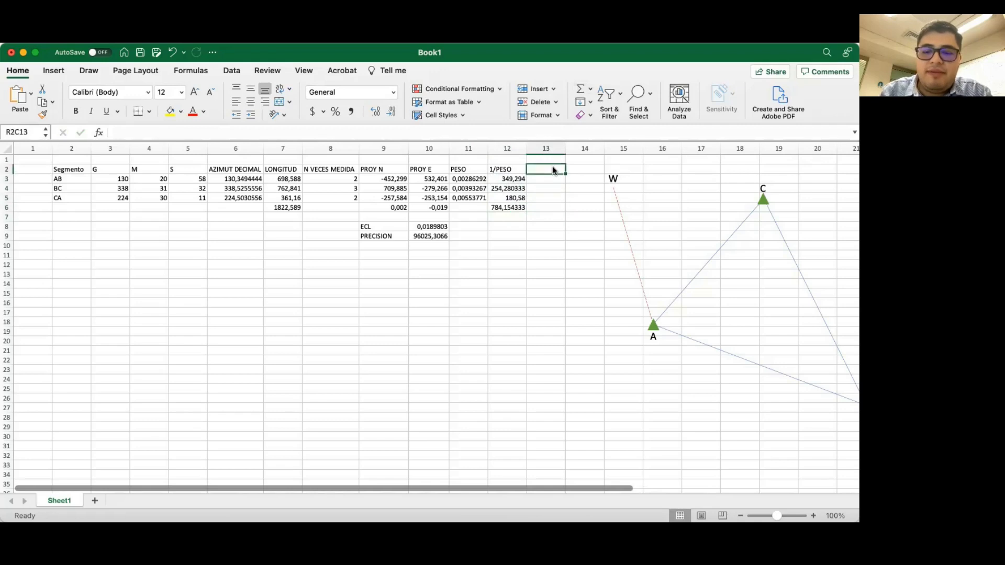
{"action": "type", "text": "PI"}
{"action": "key", "text": "Return"}
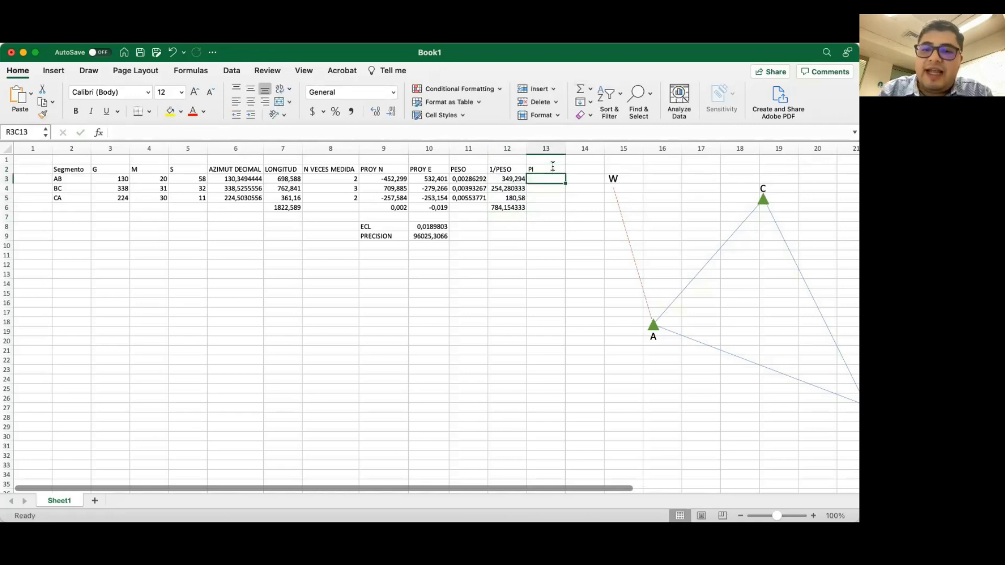
Calculate AB's PI in R3C13 as its 1/PESO divided by the 1/PESO total, using =RC[-1]/R[3]C[-1], and fill the formula down to CA
{"action": "type", "text": "="}
{"action": "key", "text": "Left"}
{"action": "type", "text": "/"}
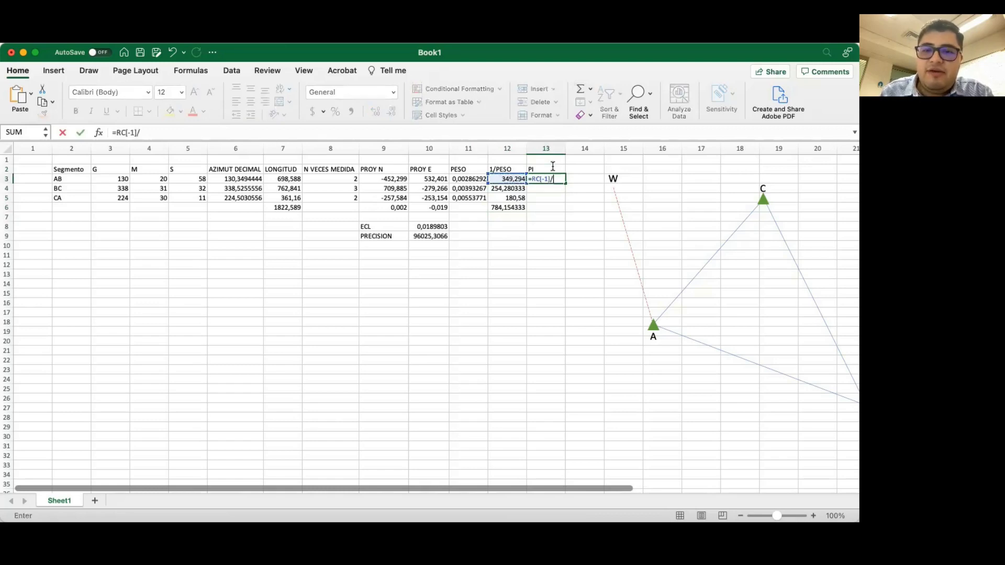
{"action": "left_click", "coordinate": [515, 209]}
{"action": "key", "text": "Return"}
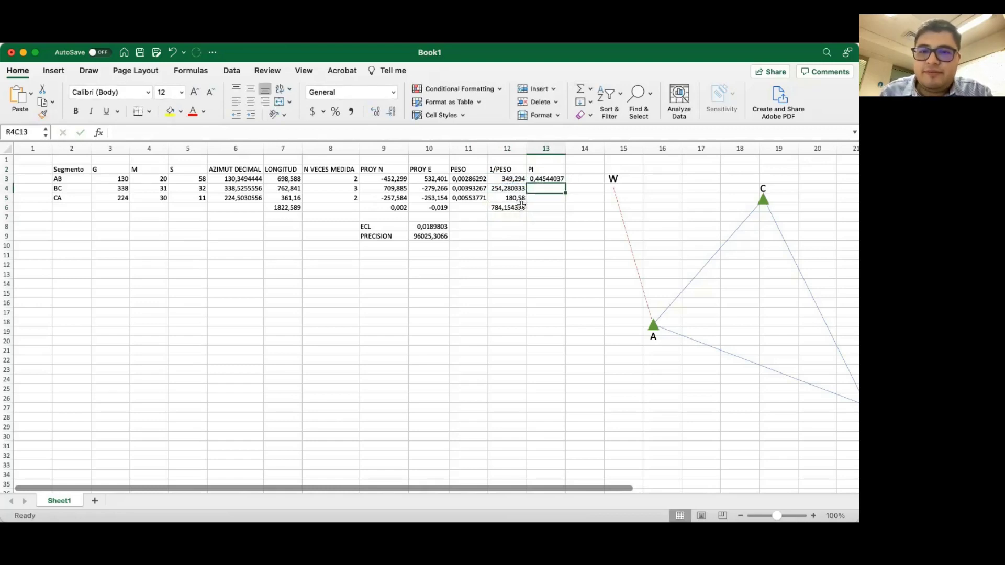
{"action": "left_click", "coordinate": [561, 183]}
{"action": "left_click_drag", "start_coordinate": [566, 183], "coordinate": [564, 202]}
Correct the PI formulas of BC and CA so both divide by the 1/PESO total in R6C12
{"action": "left_click", "coordinate": [554, 191]}
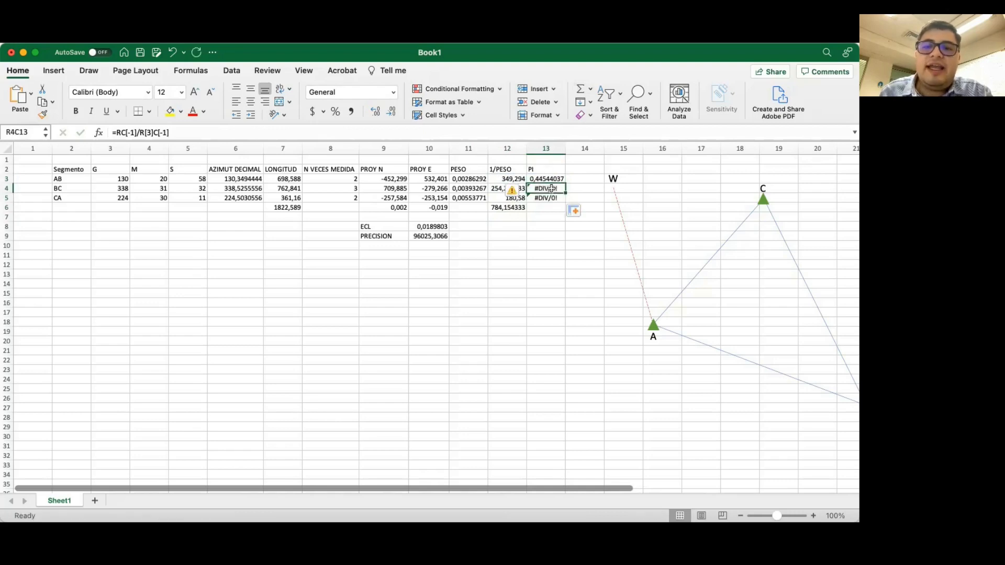
{"action": "left_click", "coordinate": [213, 132]}
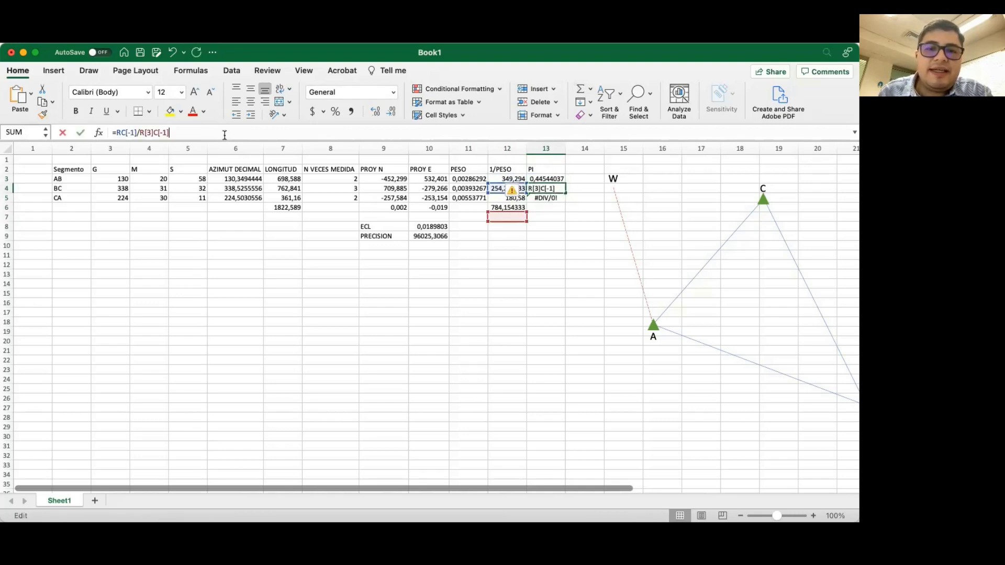
{"action": "left_click", "coordinate": [500, 206]}
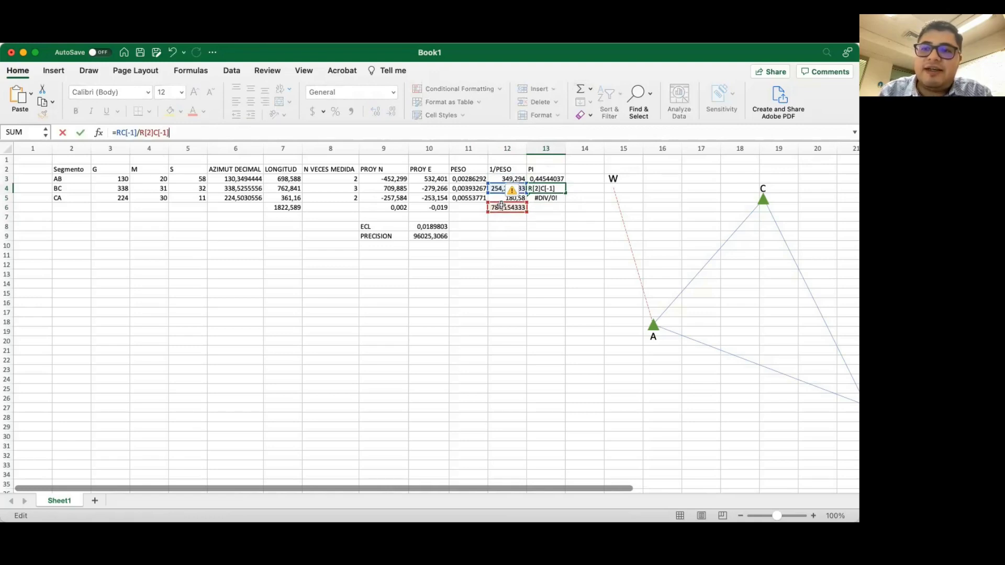
{"action": "key", "text": "Return"}
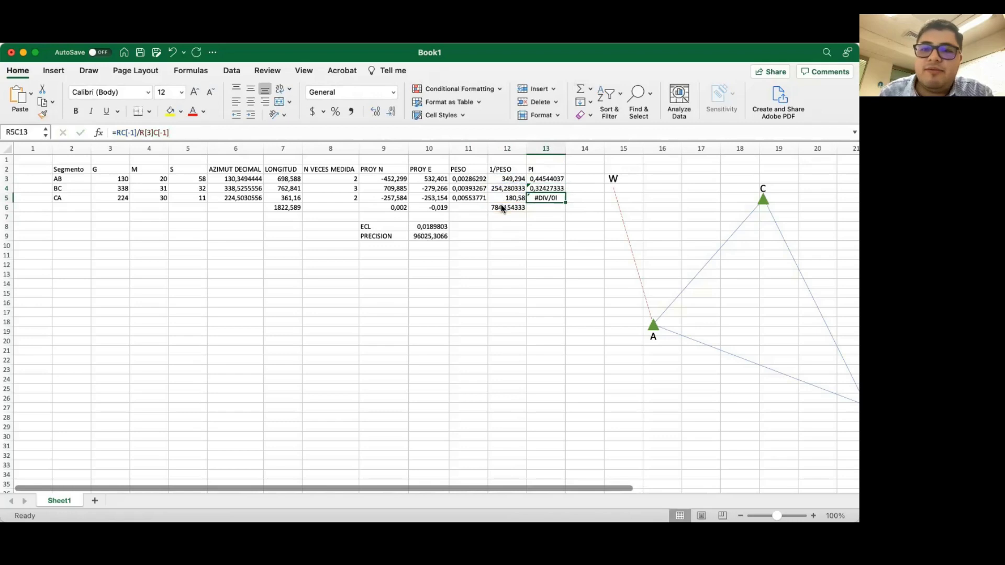
{"action": "left_click", "coordinate": [310, 132]}
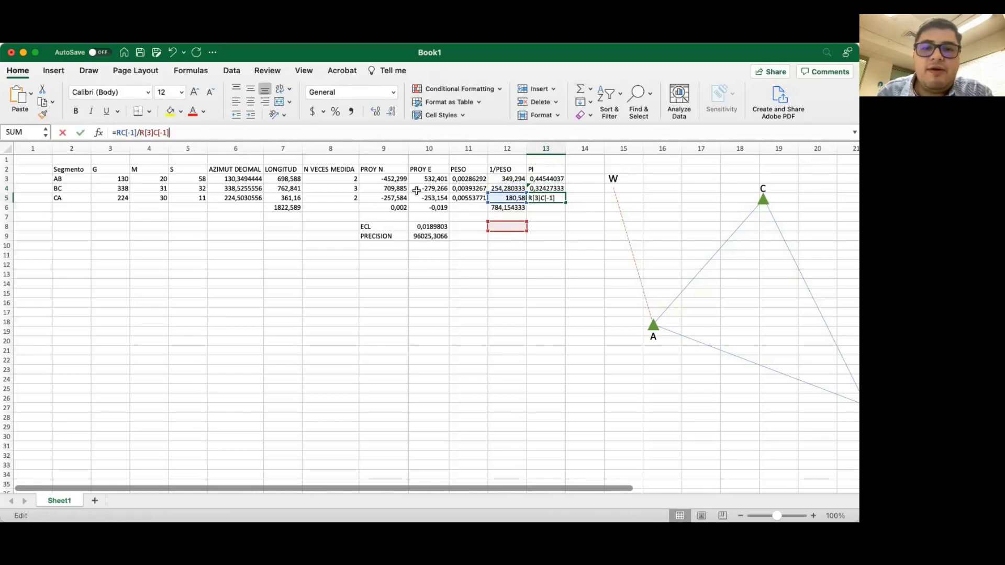
{"action": "left_click", "coordinate": [501, 209]}
{"action": "key", "text": "Return"}
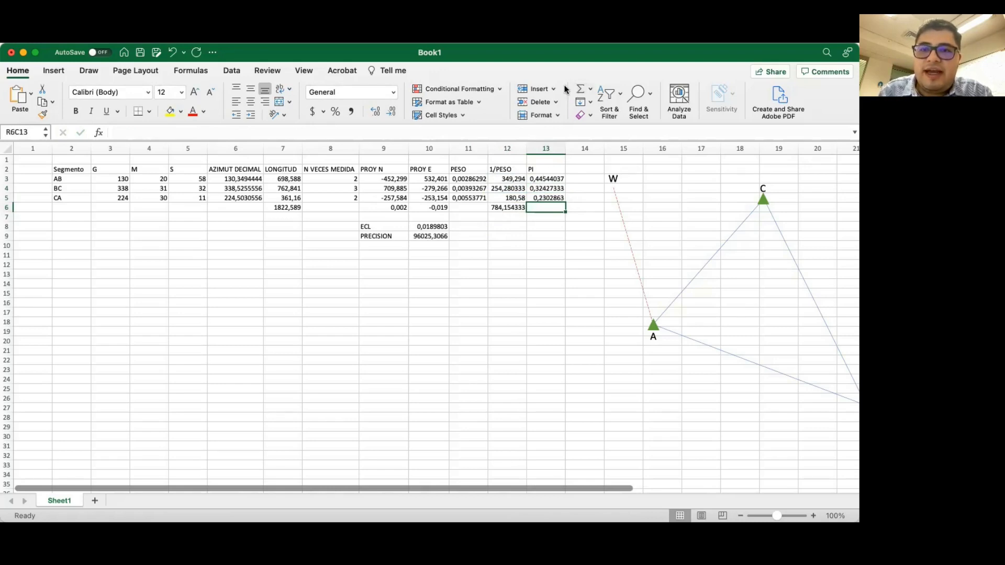
Total the PI column in R6C13 with a SUM formula and show the three segments' PI values with four decimals
{"action": "left_click", "coordinate": [580, 91]}
{"action": "key", "text": "Return"}
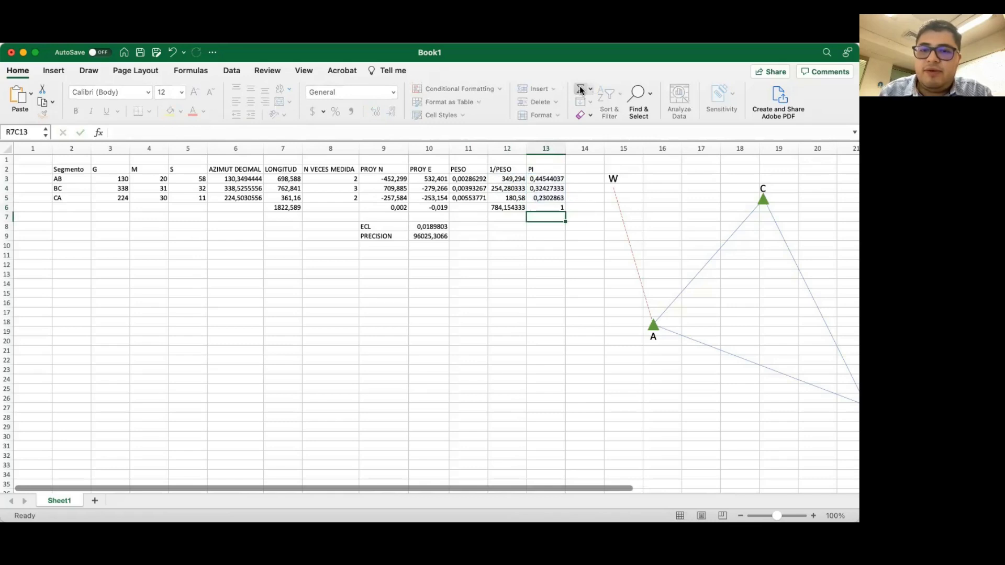
{"action": "left_click_drag", "start_coordinate": [541, 179], "coordinate": [541, 199]}
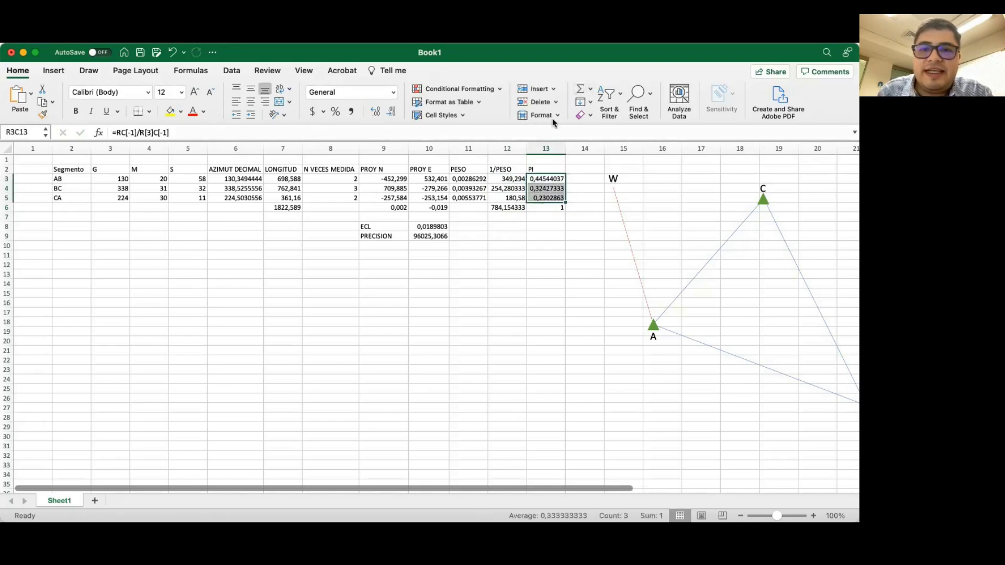
{"action": "left_click", "coordinate": [391, 112]}
{"action": "left_click", "coordinate": [392, 112]}
{"action": "left_click", "coordinate": [392, 112]}
{"action": "left_click", "coordinate": [392, 113]}
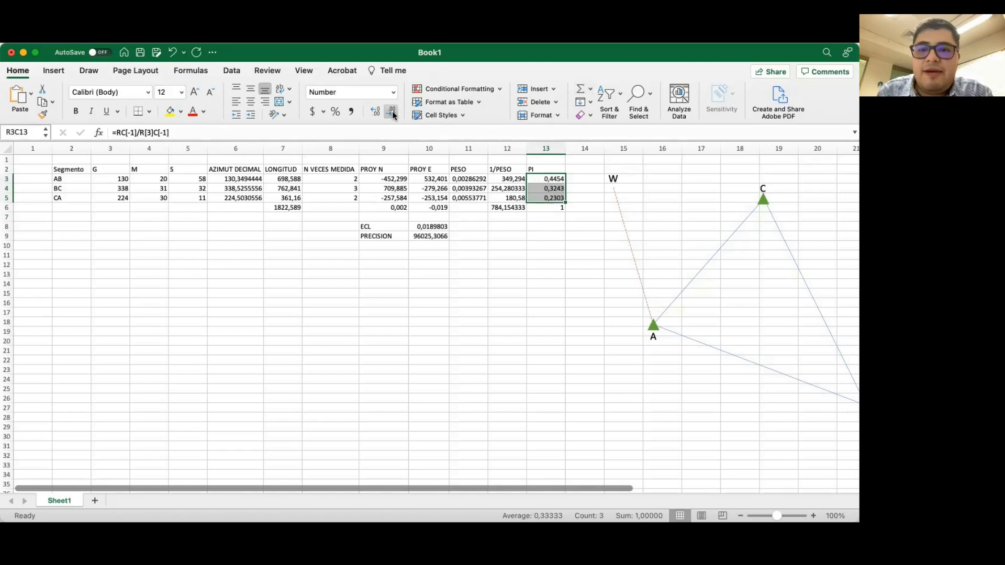
Move the triangle picture below the table to start at row 11, and enter the headers CORR N in R2C14 and CORR E in R2C15
{"action": "left_click", "coordinate": [595, 181]}
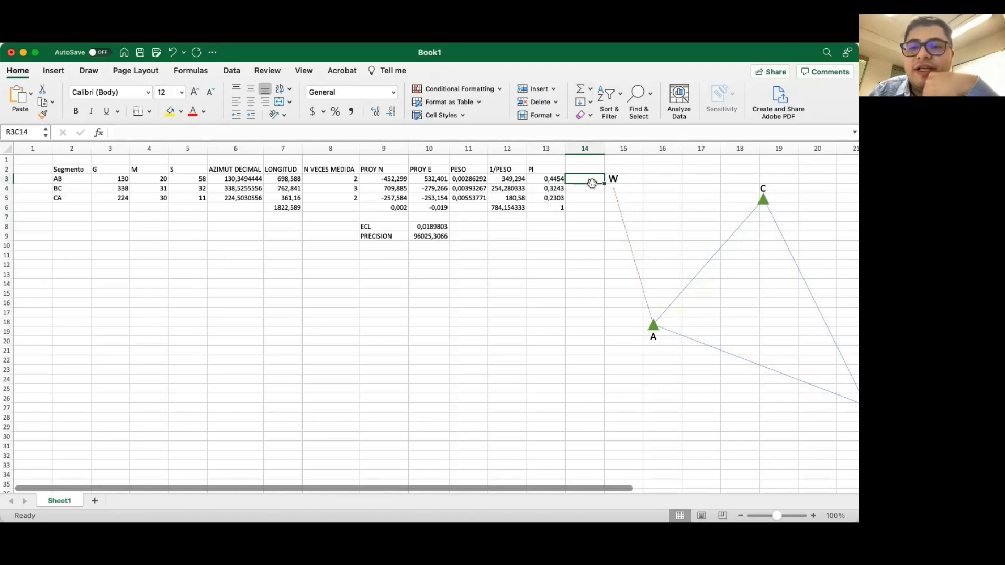
{"action": "left_click_drag", "start_coordinate": [720, 290], "coordinate": [166, 375]}
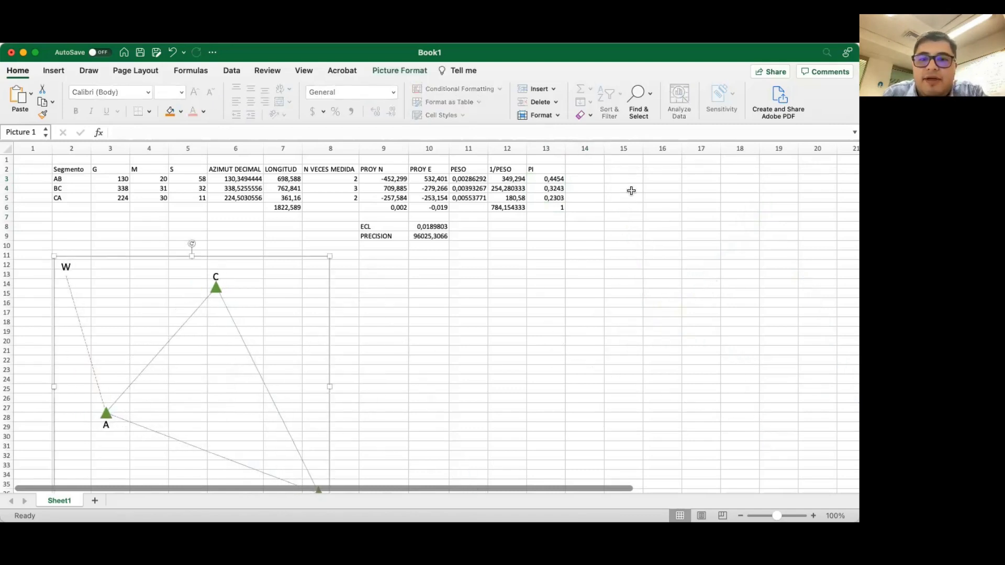
{"action": "left_click", "coordinate": [596, 170]}
{"action": "type", "text": "CORR N"}
{"action": "key", "text": "Tab"}
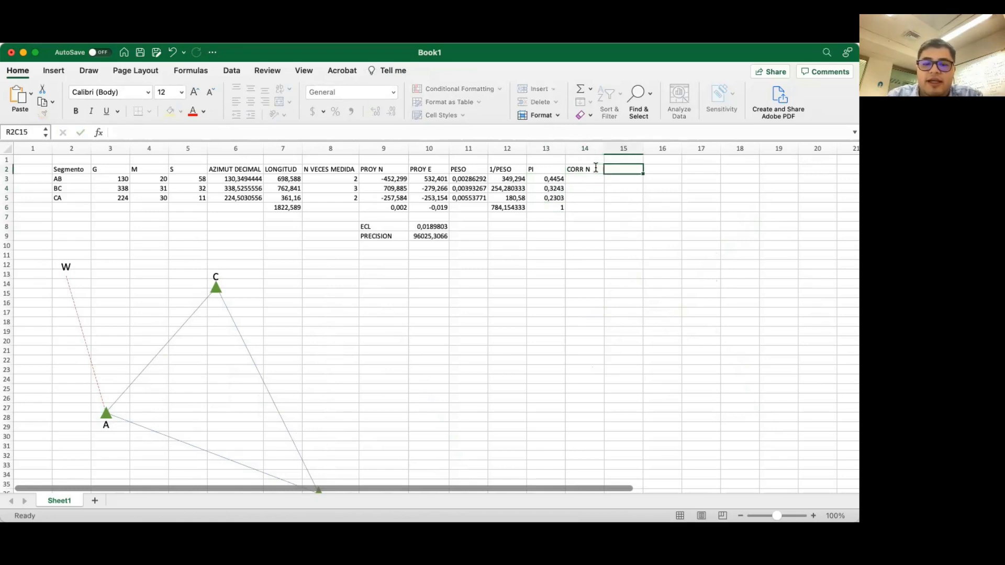
{"action": "type", "text": "CORR E"}
{"action": "key", "text": "Return"}
Calculate AB's CORR N in R3C14 as minus the PROY N total times AB's PI, using =-1*R[3]C[-5]*RC[-1]
{"action": "type", "text": "=-1"}
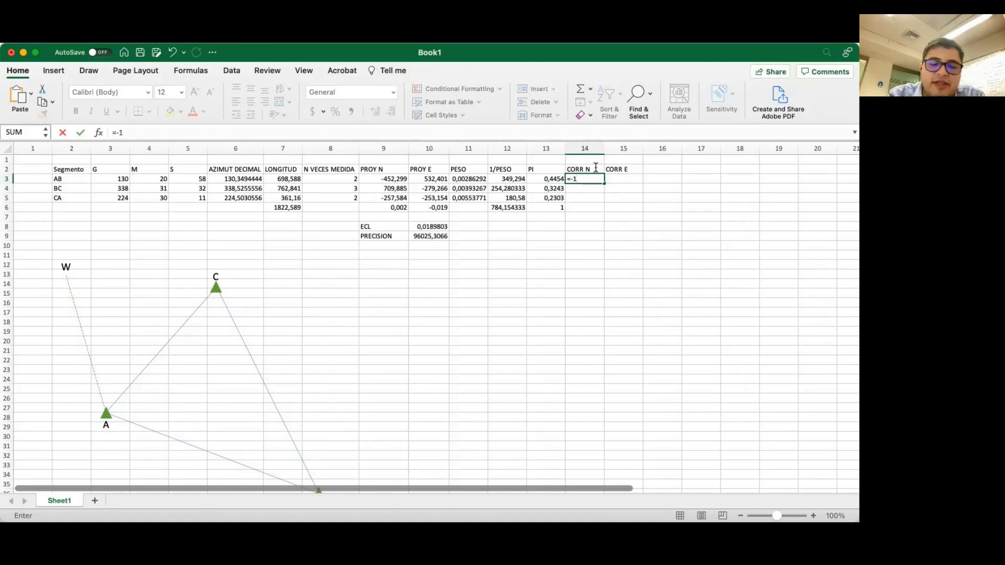
{"action": "key", "text": "Left"}
{"action": "key", "text": "Left"}
{"action": "key", "text": "Left"}
{"action": "key", "text": "Left"}
{"action": "key", "text": "Left"}
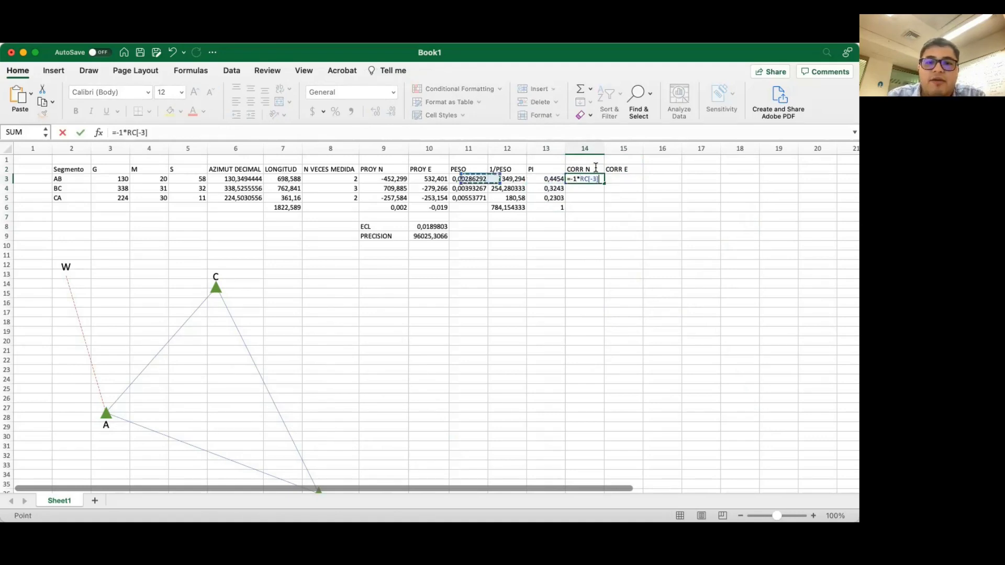
{"action": "key", "text": "Down"}
{"action": "key", "text": "Down"}
{"action": "key", "text": "Down"}
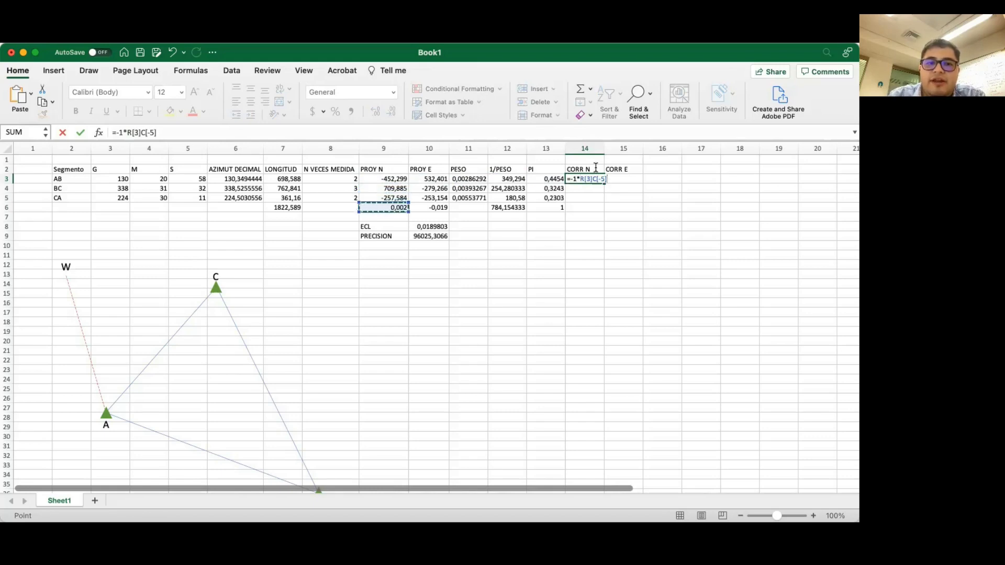
{"action": "type", "text": "*"}
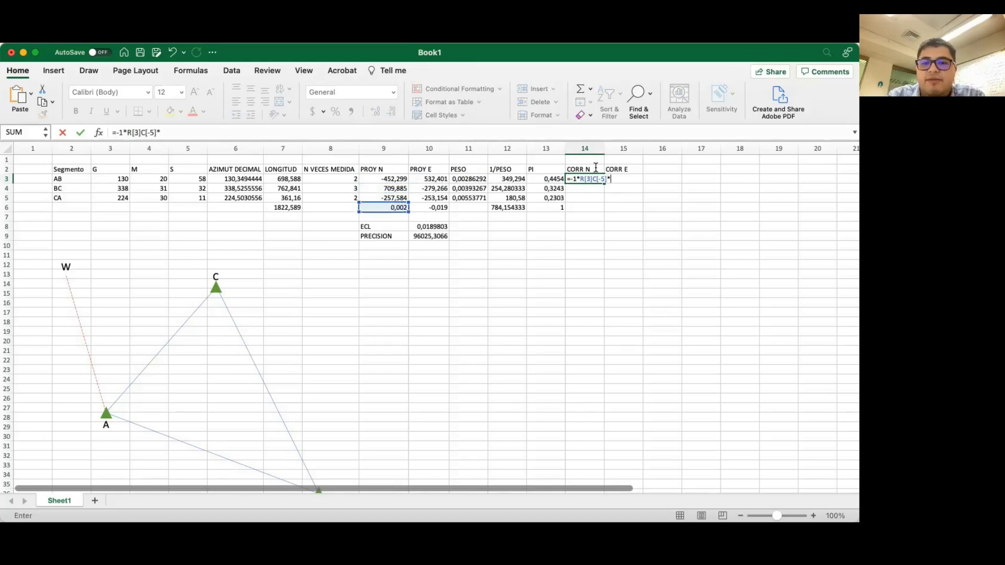
{"action": "left_click", "coordinate": [531, 181]}
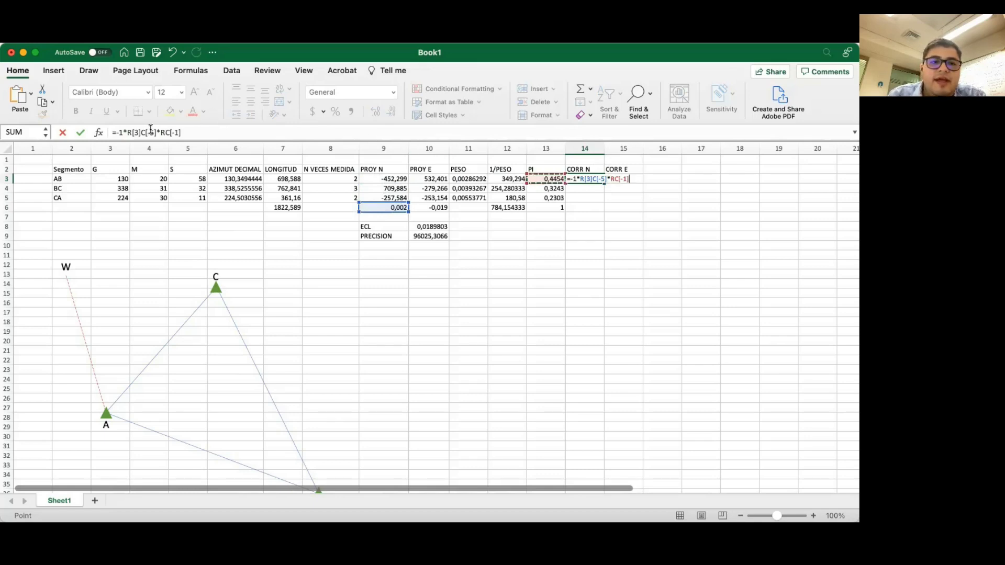
{"action": "left_click", "coordinate": [131, 133]}
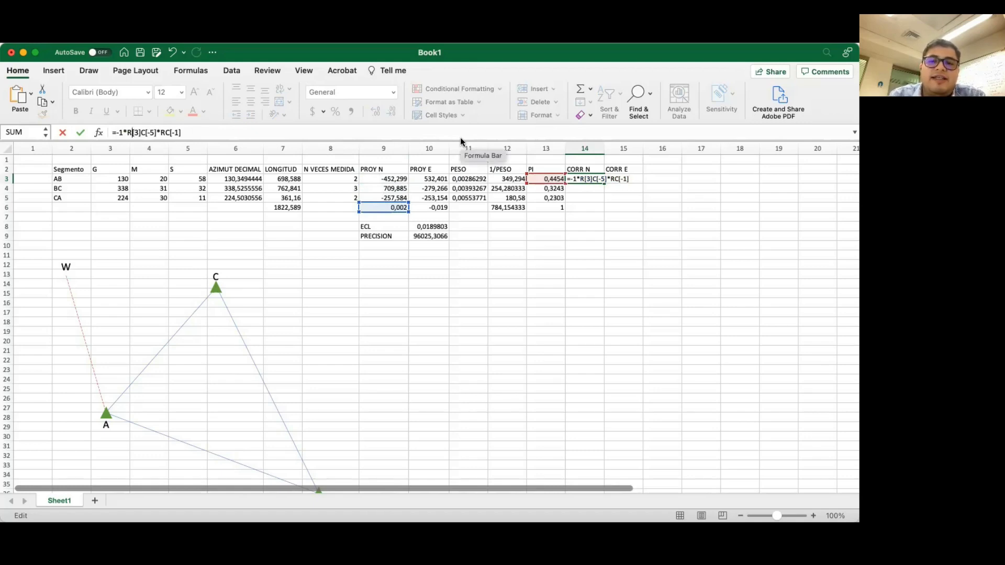
{"action": "key", "text": "Return"}
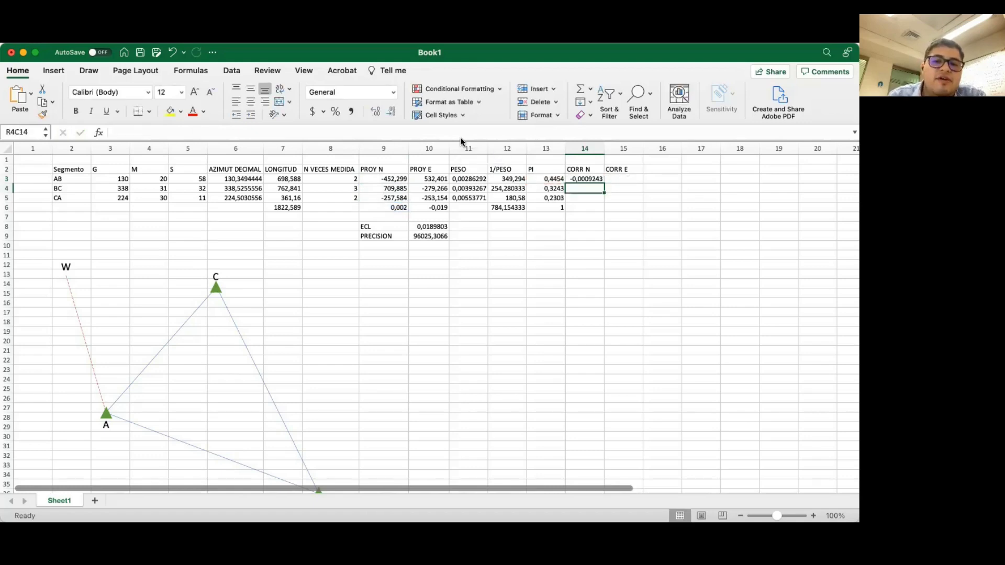
Fill the CORR N formula down to CA and correct BC and CA so both use the PROY N total in R6C9
{"action": "left_click", "coordinate": [591, 179]}
{"action": "left_click_drag", "start_coordinate": [606, 182], "coordinate": [599, 202]}
{"action": "left_click", "coordinate": [586, 184]}
{"action": "double_click", "coordinate": [587, 185]}
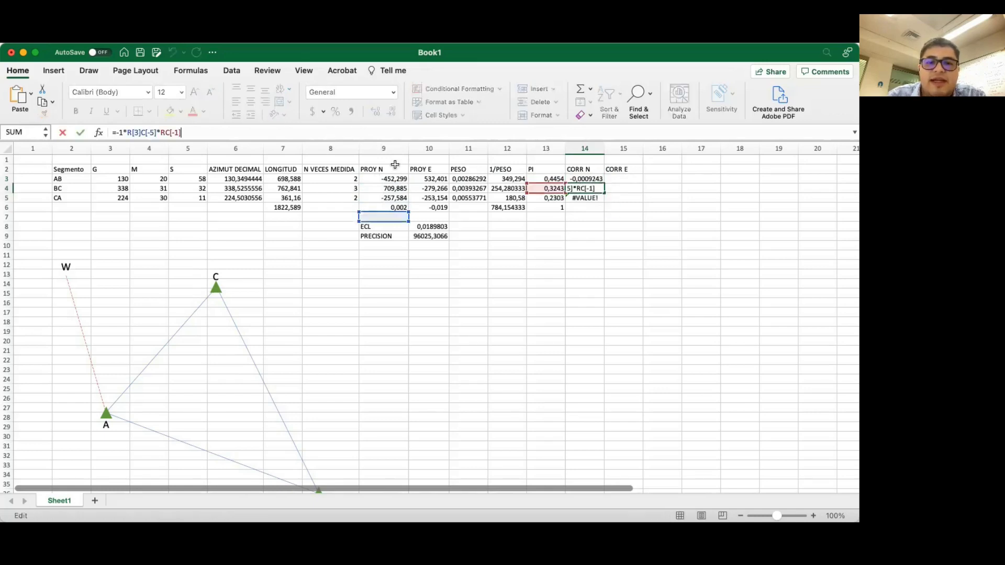
{"action": "mouse_move", "coordinate": [388, 211]}
{"action": "left_mouse_down"}
{"action": "mouse_move", "coordinate": [388, 193]}
{"action": "mouse_move", "coordinate": [385, 203]}
{"action": "left_mouse_up"}
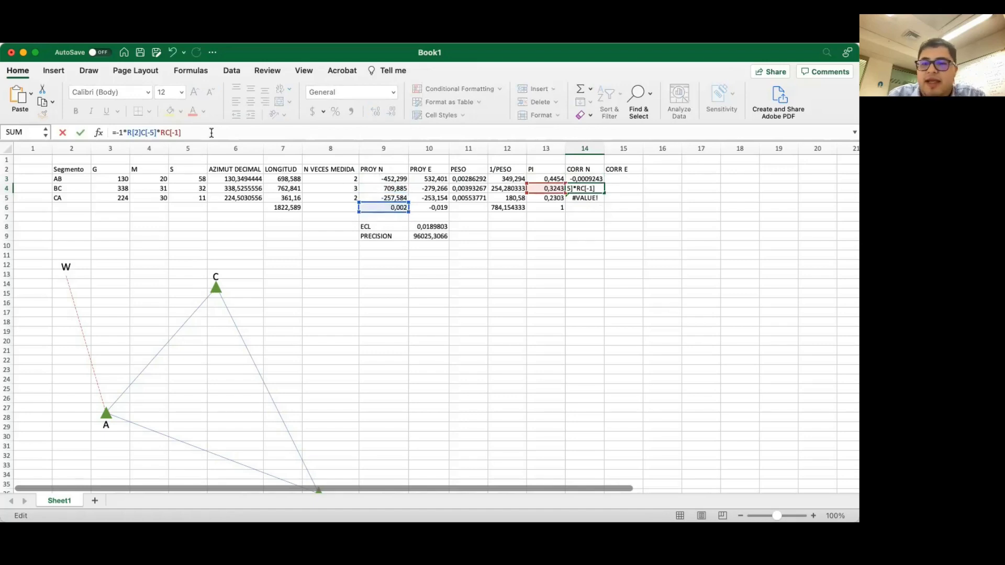
{"action": "key", "text": "Return"}
{"action": "left_click", "coordinate": [168, 134]}
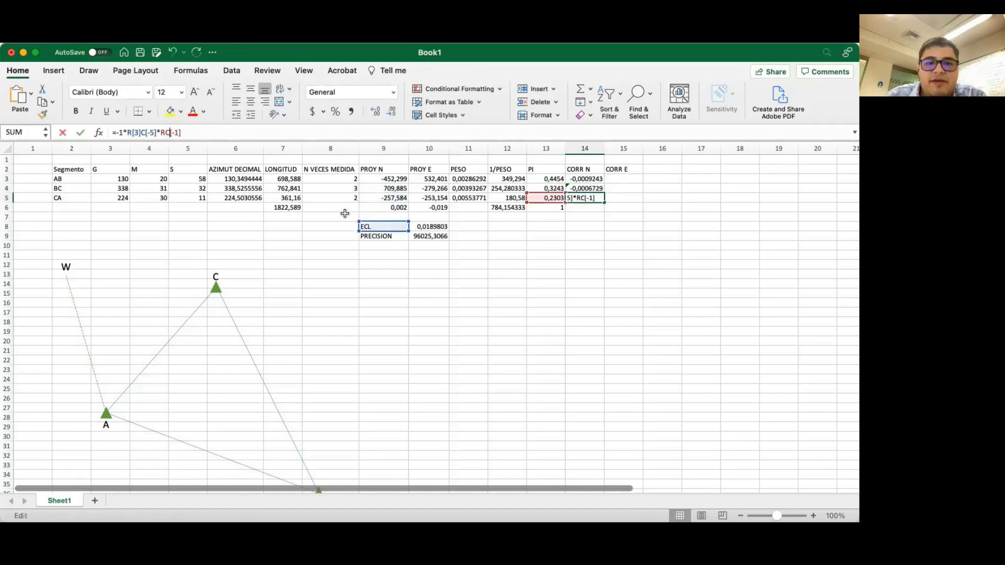
{"action": "left_click_drag", "start_coordinate": [386, 222], "coordinate": [385, 211]}
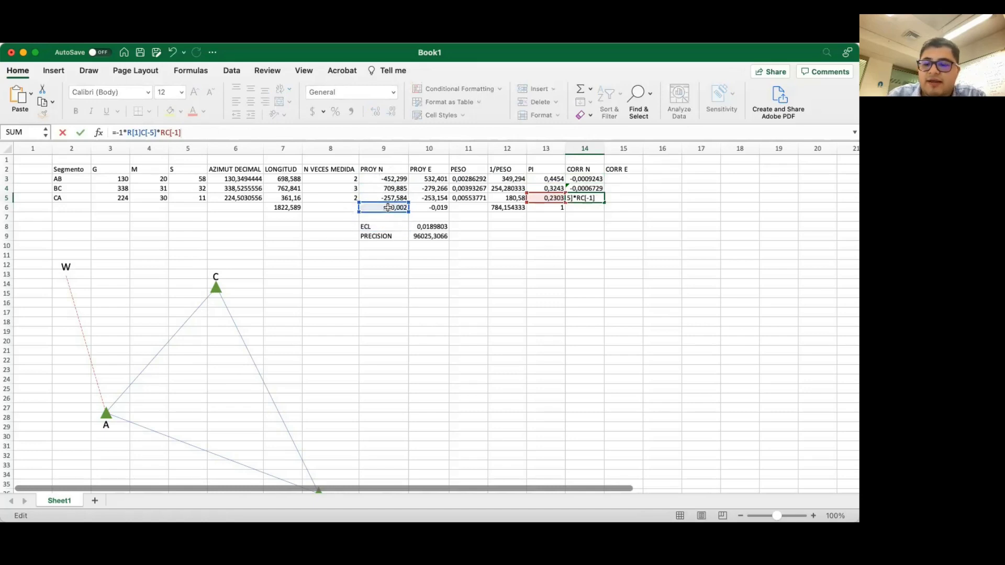
{"action": "key", "text": "Return"}
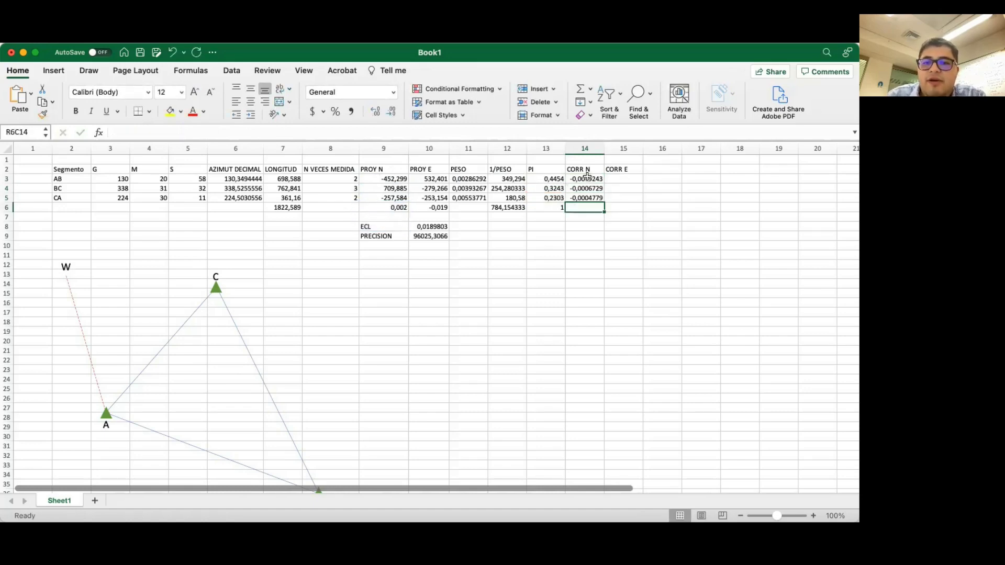
Copy AB's CORR N formula across to R3C15 and point it to AB's PI, giving =-1*R[3]C[-5]*RC[-2] for CORR E
{"action": "left_click", "coordinate": [587, 178]}
{"action": "left_click_drag", "start_coordinate": [605, 183], "coordinate": [619, 179]}
{"action": "left_click", "coordinate": [299, 130]}
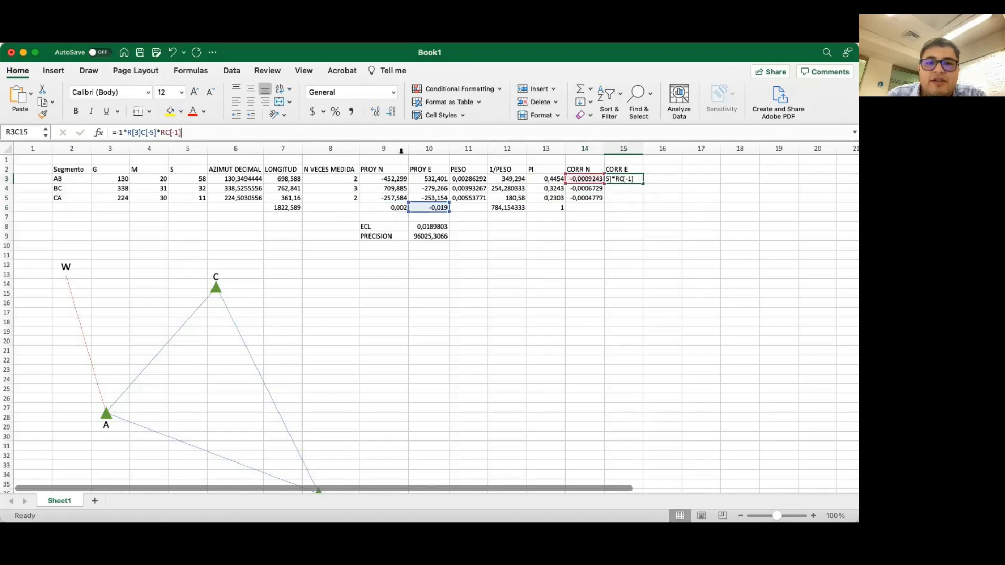
{"action": "left_click", "coordinate": [551, 180]}
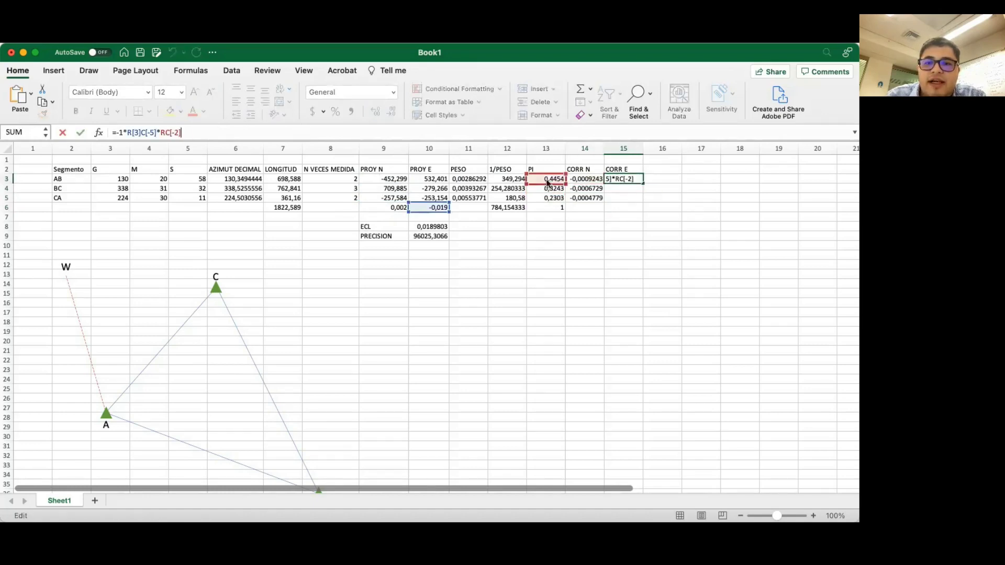
{"action": "key", "text": "Return"}
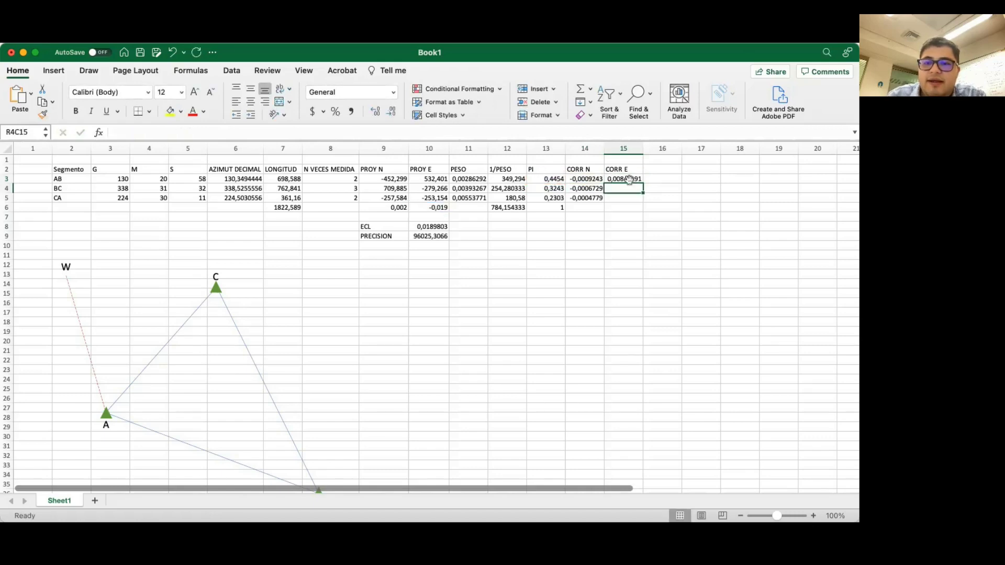
Copy BC's CORR N formula into R4C15 for CORR E and change its last reference to BC's PI
{"action": "left_click", "coordinate": [593, 189]}
{"action": "key", "text": "ctrl+c"}
{"action": "left_click", "coordinate": [629, 190]}
{"action": "key", "text": "ctrl+v"}
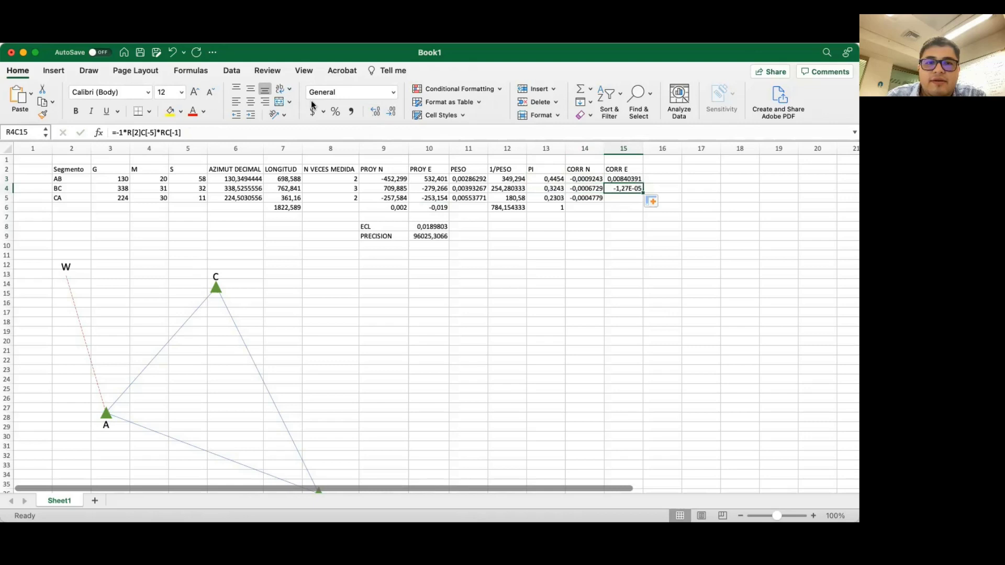
{"action": "left_click", "coordinate": [168, 133]}
{"action": "left_click_drag", "start_coordinate": [584, 194], "coordinate": [558, 193]}
{"action": "key", "text": "Return"}
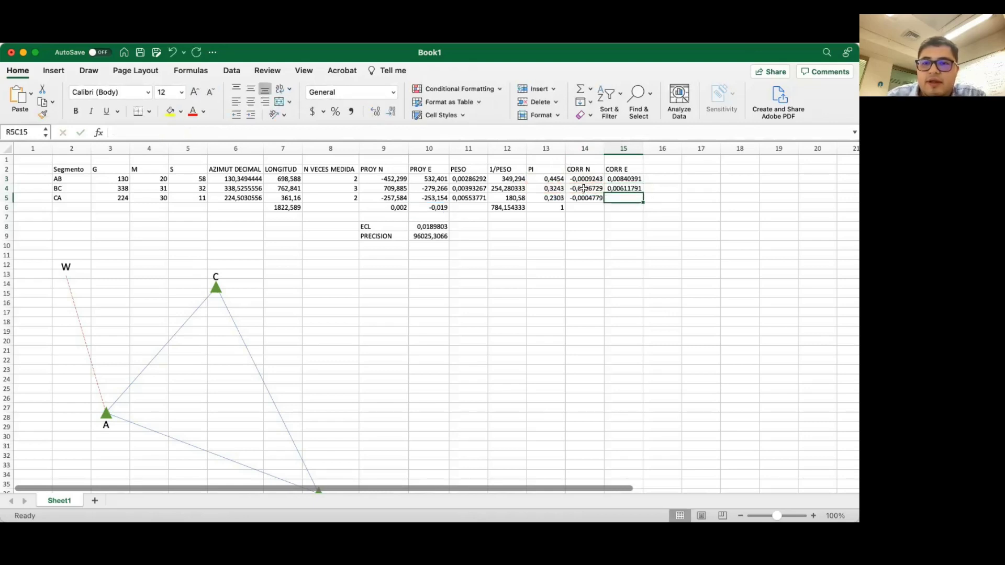
Fill BC's CORR E formula down to CA and correct it to use the PROY E total, giving =-1*R[1]C[-5]*RC[-2]
{"action": "left_click", "coordinate": [615, 190]}
{"action": "left_click_drag", "start_coordinate": [644, 194], "coordinate": [644, 202]}
{"action": "left_click", "coordinate": [333, 132]}
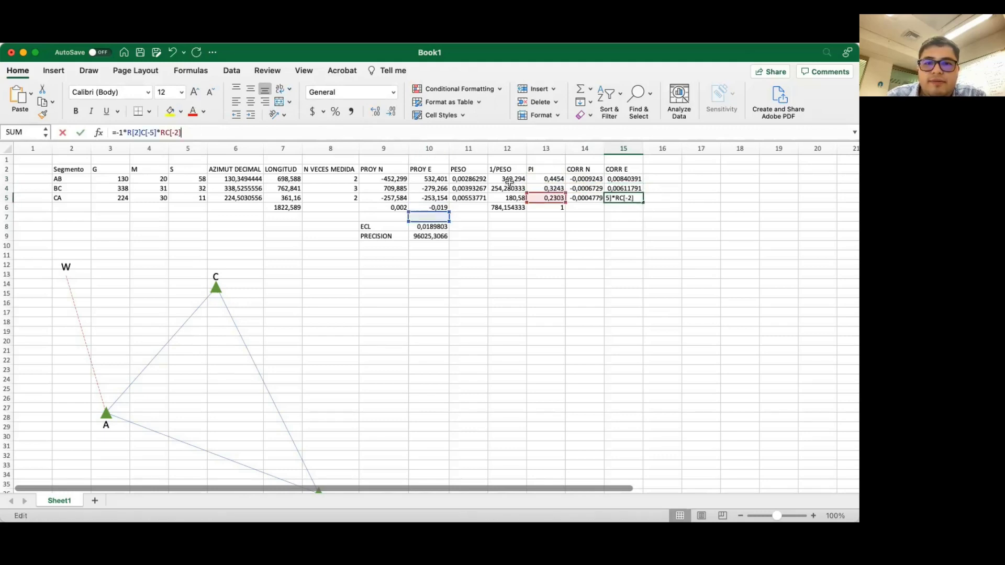
{"action": "left_click_drag", "start_coordinate": [449, 212], "coordinate": [429, 203]}
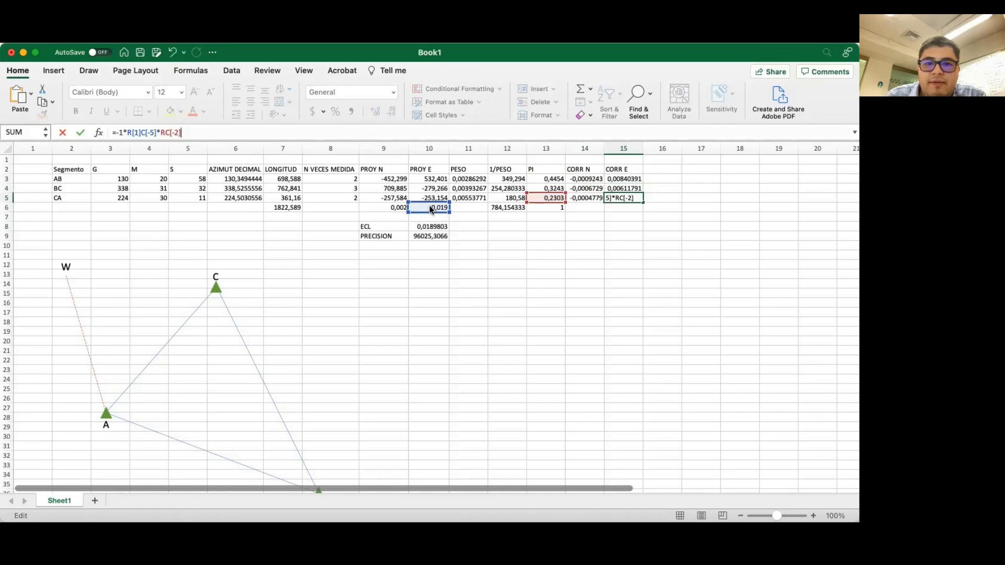
{"action": "key", "text": "Return"}
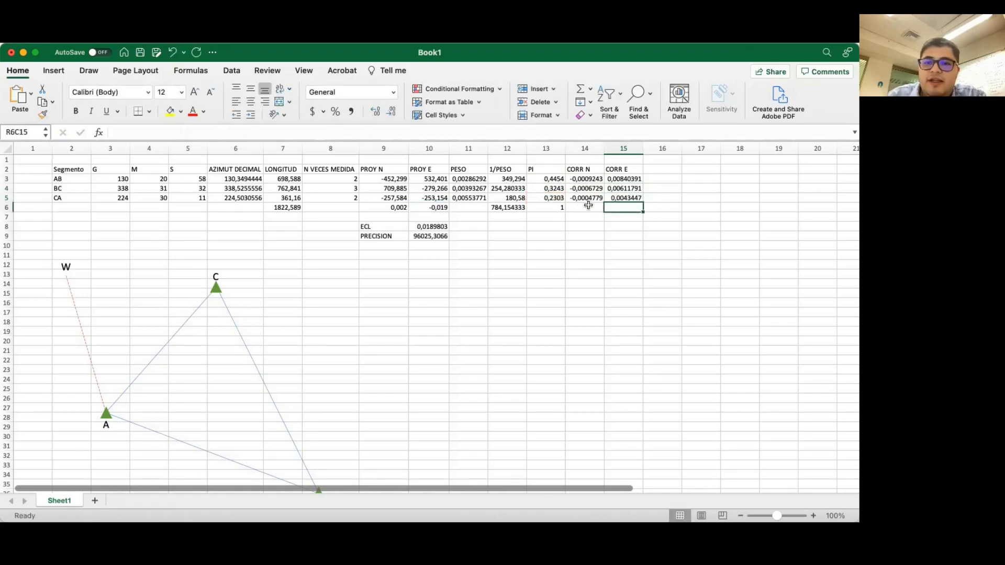
Total the CORR N column in R6C14 with a SUM formula and show the CORR N and CORR E values with three decimals
{"action": "left_click", "coordinate": [586, 207]}
{"action": "left_click", "coordinate": [580, 89]}
{"action": "left_click", "coordinate": [581, 90]}
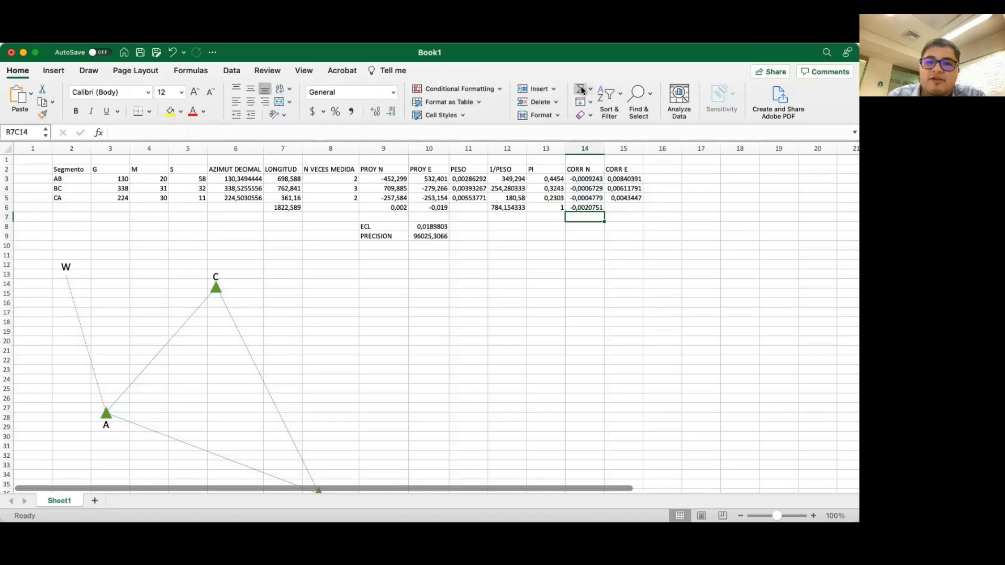
{"action": "left_click_drag", "start_coordinate": [582, 179], "coordinate": [626, 210]}
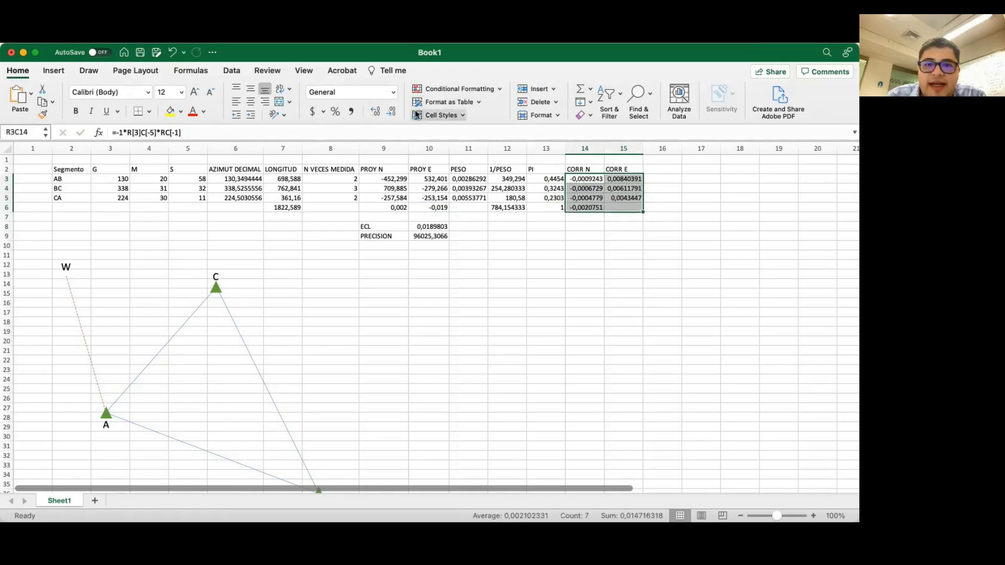
{"action": "left_click", "coordinate": [391, 112]}
{"action": "left_click", "coordinate": [391, 112]}
{"action": "left_click", "coordinate": [391, 111]}
{"action": "left_click", "coordinate": [391, 111]}
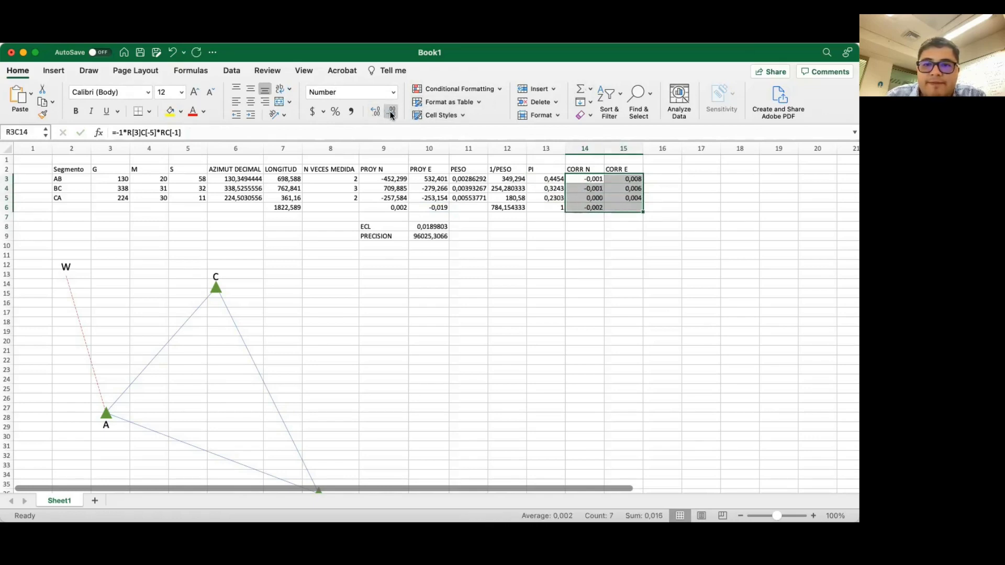
Total the CORR E column in R6C15 with a SUM formula
{"action": "left_click", "coordinate": [597, 207]}
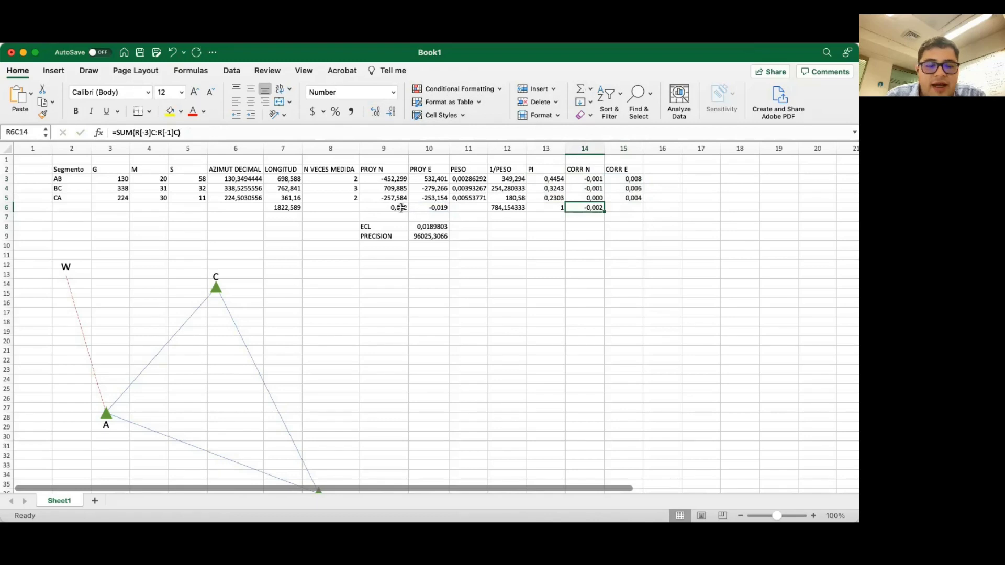
{"action": "left_click", "coordinate": [592, 224]}
{"action": "left_click", "coordinate": [623, 208]}
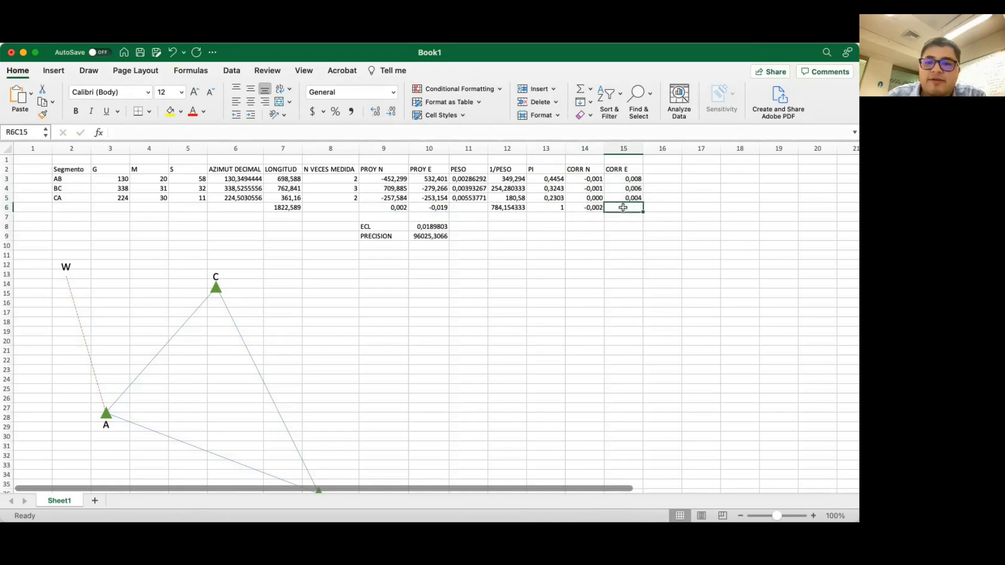
{"action": "left_click", "coordinate": [585, 89]}
{"action": "key", "text": "Return"}
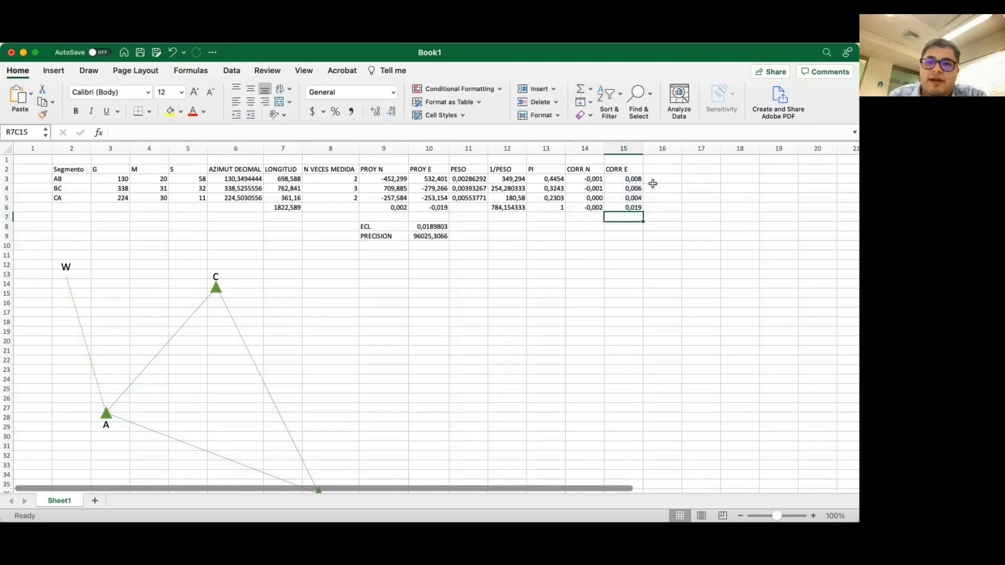
Enter the headers PROY N CORR in R2C16 and PROY E CORR in R2C17
{"action": "left_click", "coordinate": [655, 172]}
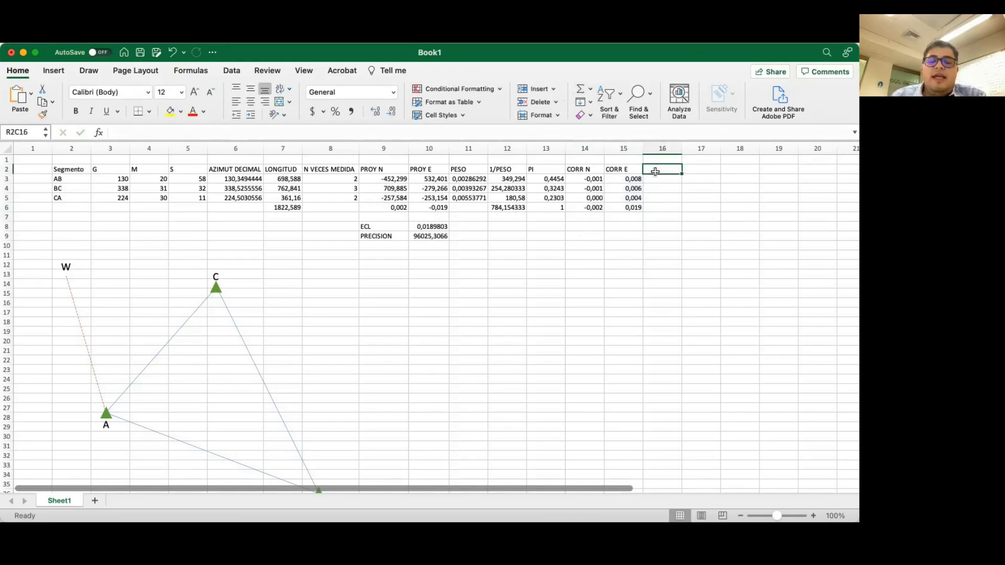
{"action": "type", "text": "PROY"}
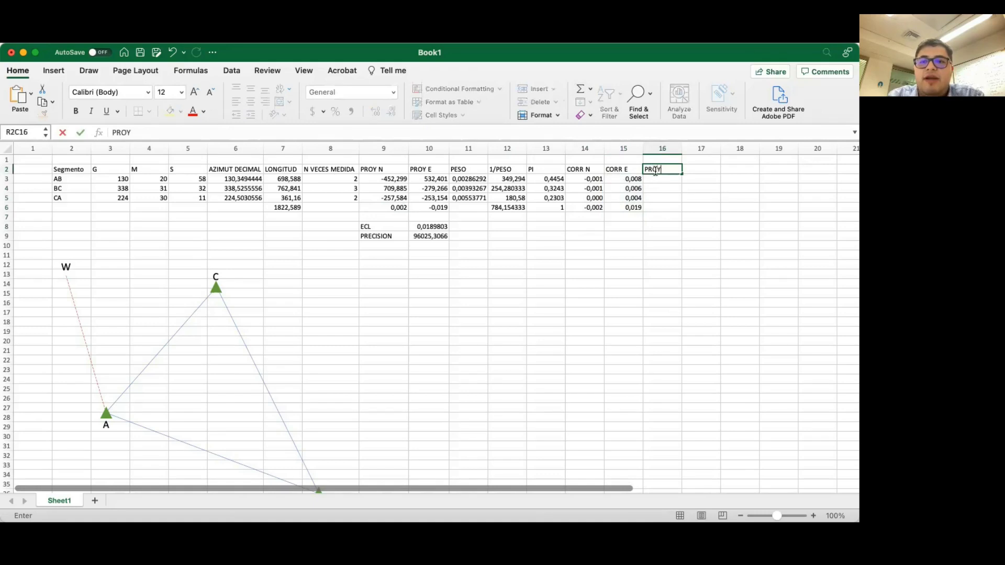
{"action": "type", "text": " N CORR"}
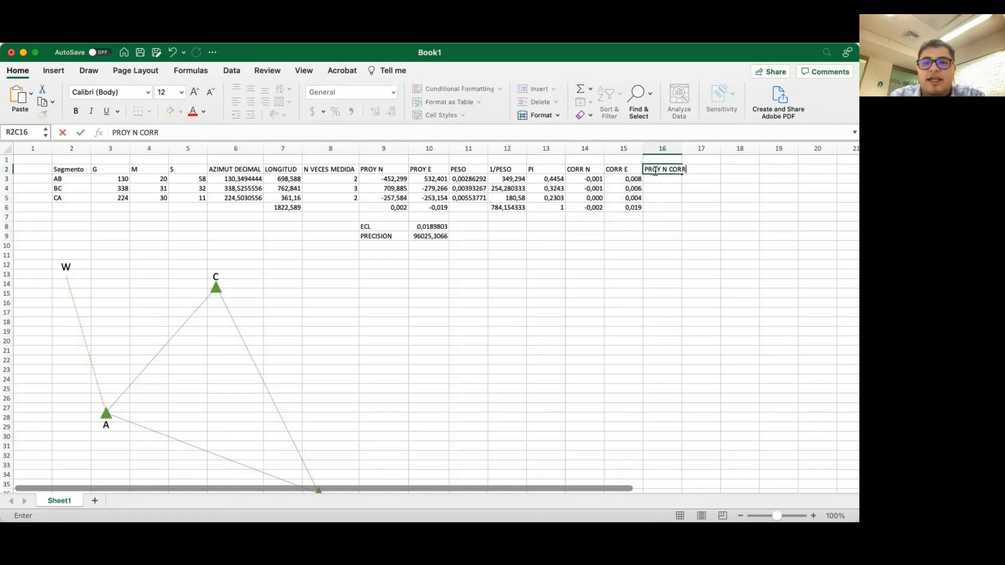
{"action": "key", "text": "Tab"}
{"action": "type", "text": "PROY "}
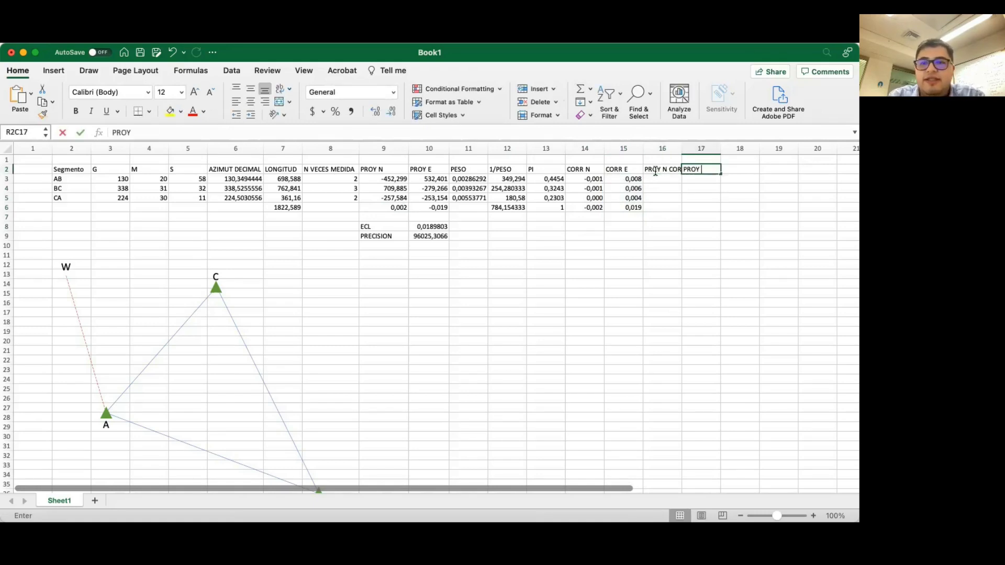
{"action": "type", "text": "E CORR"}
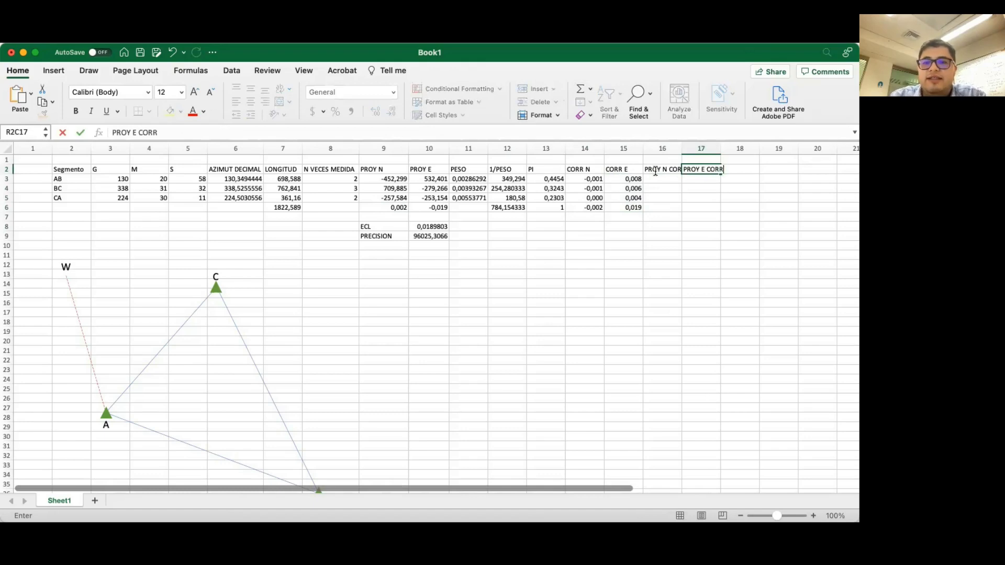
{"action": "key", "text": "Return"}
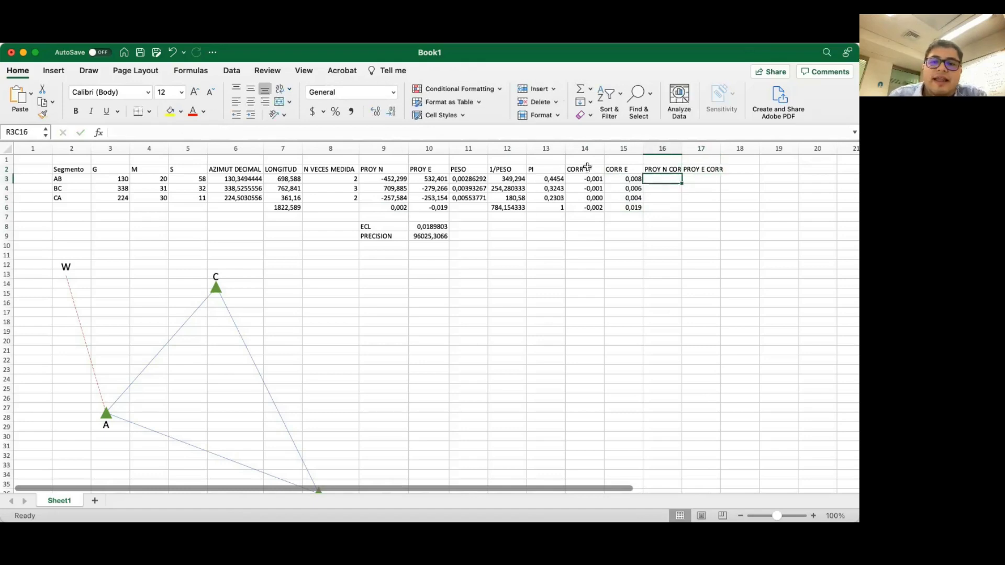
Calculate AB's PROY N CORR in R3C16 as =RC[-7]+RC[-2] and fill the formula down to CA
{"action": "type", "text": "="}
{"action": "key", "text": "Left"}
{"action": "key", "text": "Left"}
{"action": "key", "text": "Left"}
{"action": "key", "text": "Left"}
{"action": "key", "text": "Left"}
{"action": "key", "text": "Left"}
{"action": "key", "text": "Left"}
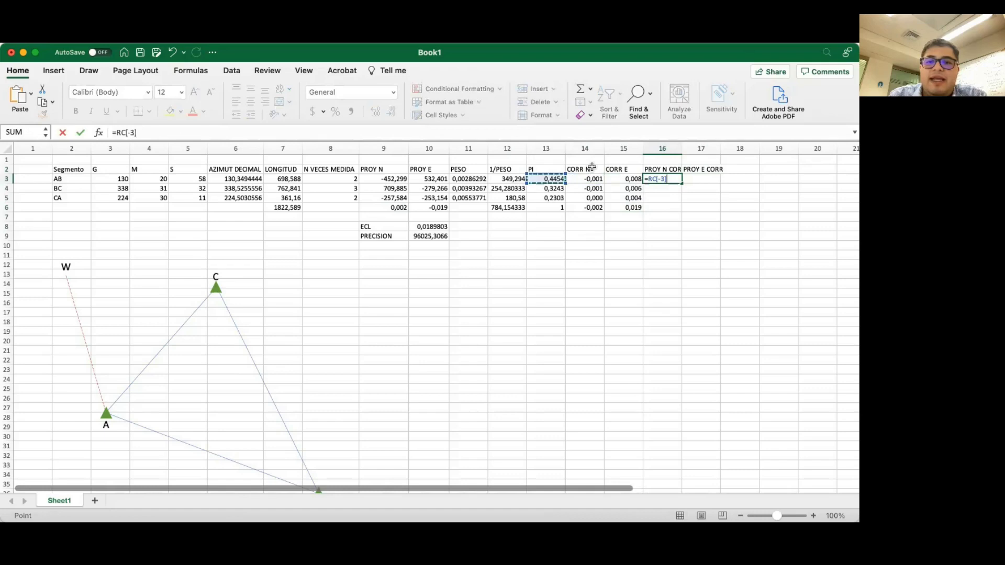
{"action": "type", "text": "+"}
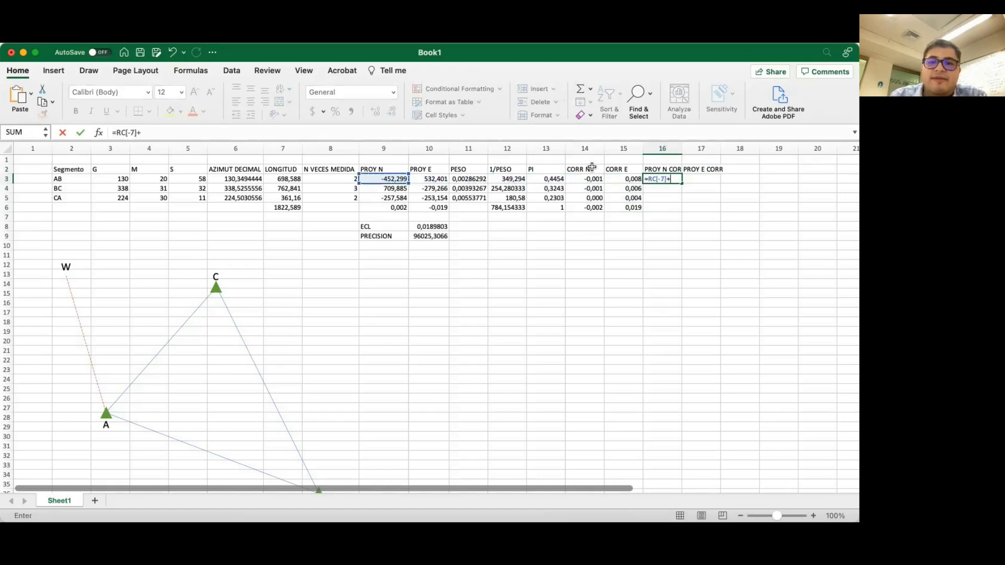
{"action": "key", "text": "Left"}
{"action": "key", "text": "Left"}
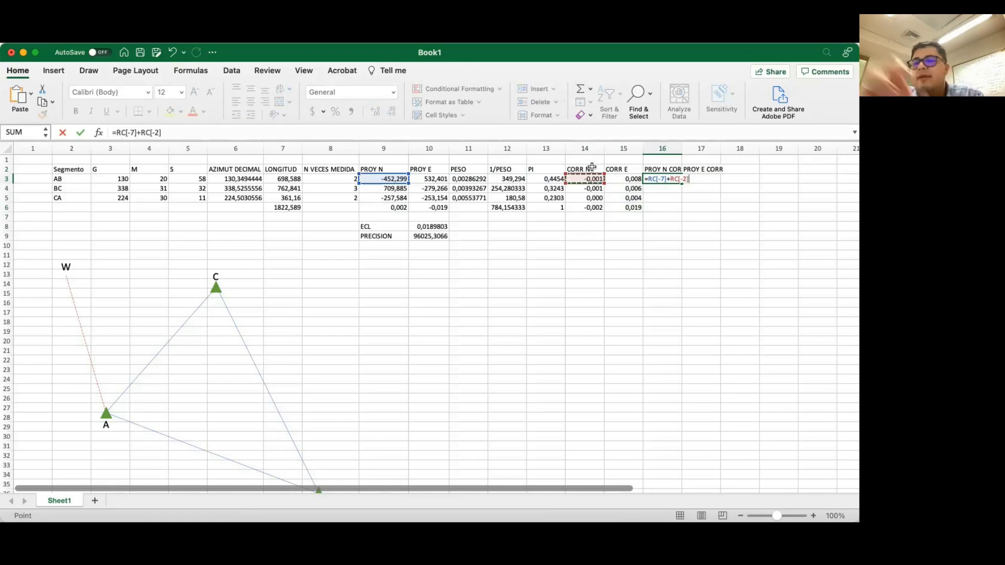
{"action": "key", "text": "Return"}
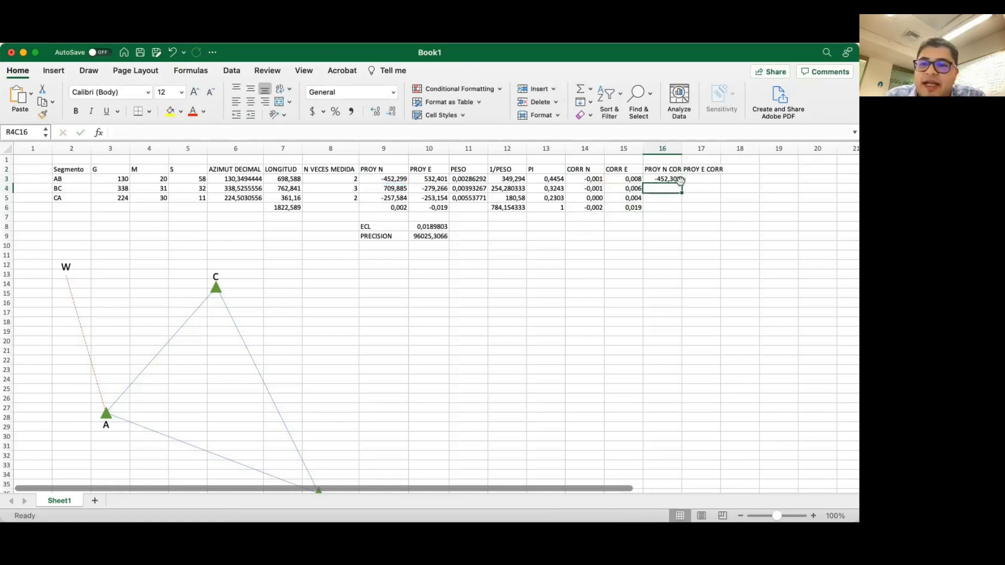
{"action": "left_click", "coordinate": [676, 180]}
{"action": "left_click_drag", "start_coordinate": [681, 183], "coordinate": [681, 200]}
Copy AB's PROY N CORR formula to PROY E CORR in R3C17 and fill it down to CA
{"action": "key", "text": "ctrl+c"}
{"action": "left_click", "coordinate": [704, 179]}
{"action": "key", "text": "ctrl+v"}
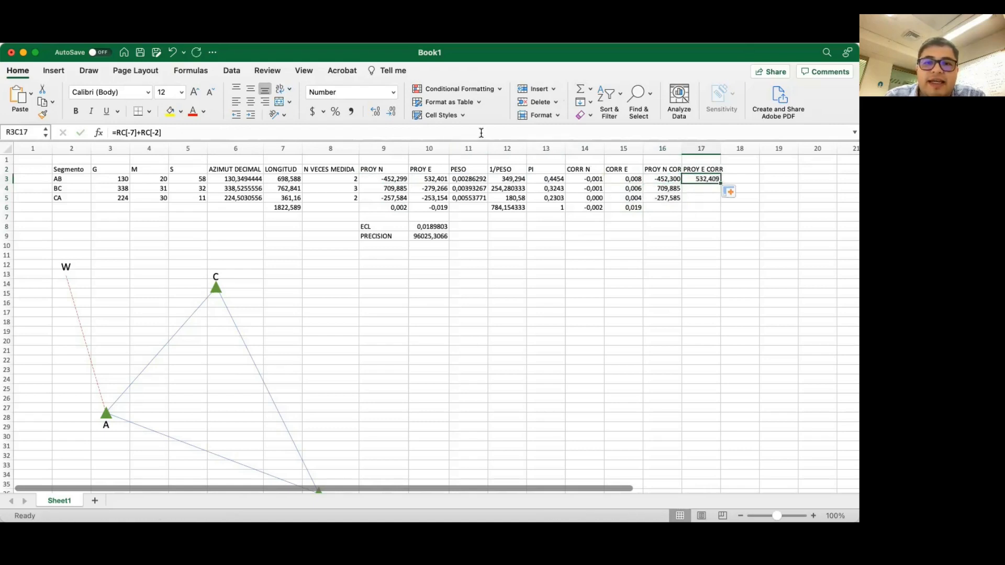
{"action": "key", "text": "F2"}
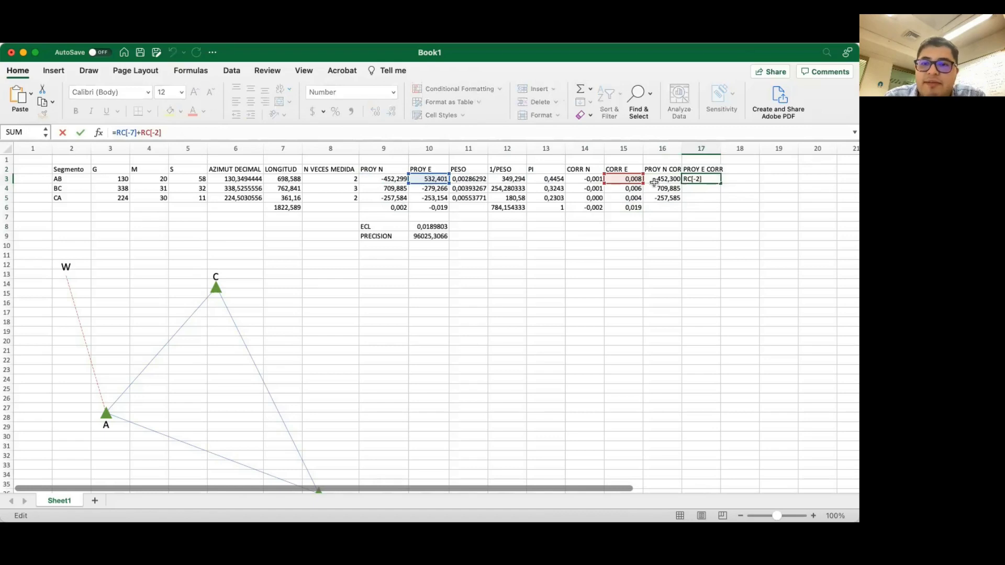
{"action": "left_click", "coordinate": [715, 188]}
{"action": "left_click", "coordinate": [715, 179]}
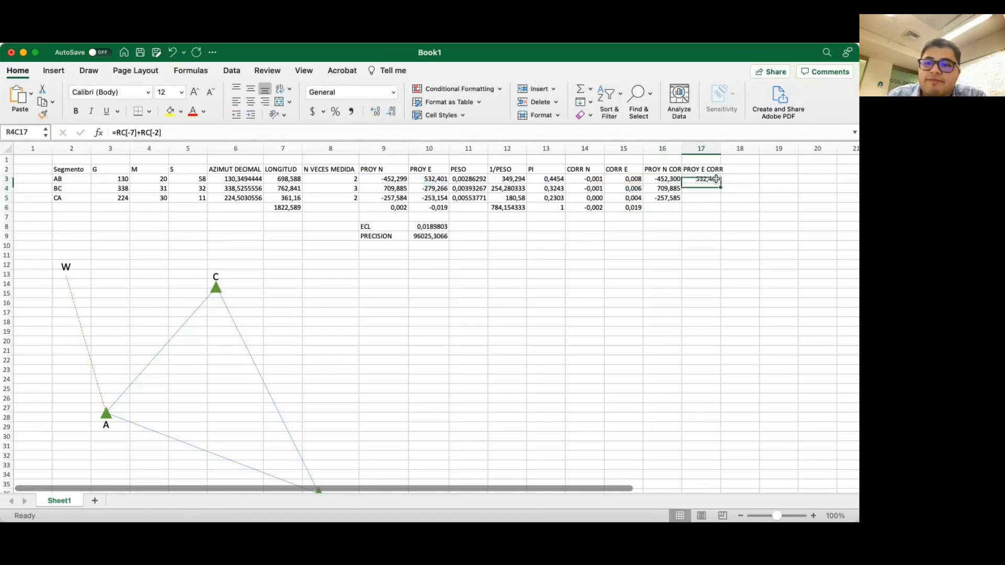
{"action": "left_click_drag", "start_coordinate": [720, 183], "coordinate": [712, 202]}
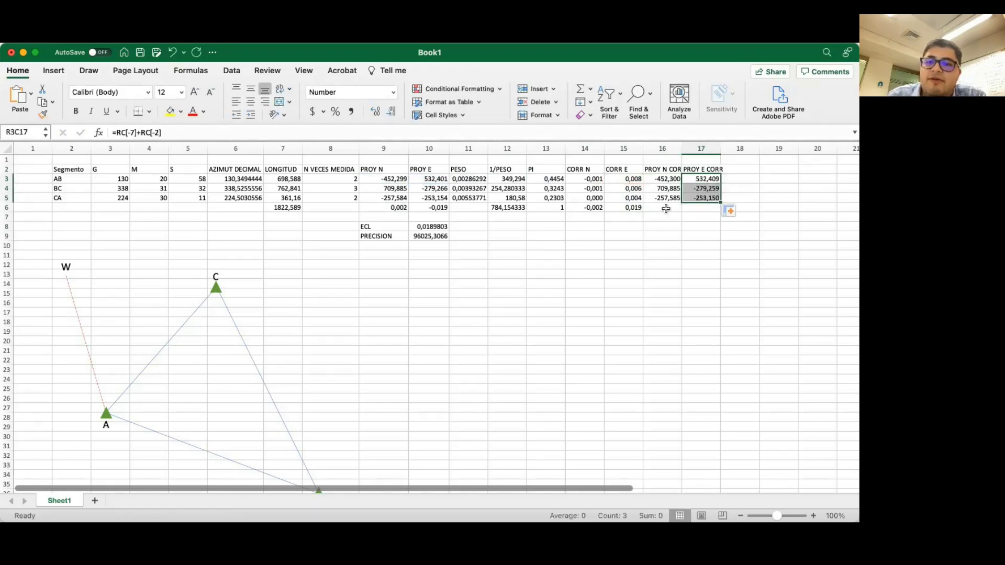
Total the PROY N CORR and PROY E CORR columns in R6C16 and R6C17 with SUM formulas
{"action": "left_click", "coordinate": [665, 208]}
{"action": "left_click", "coordinate": [640, 209]}
{"action": "left_click_drag", "start_coordinate": [643, 212], "coordinate": [710, 207]}
{"action": "left_click", "coordinate": [681, 208]}
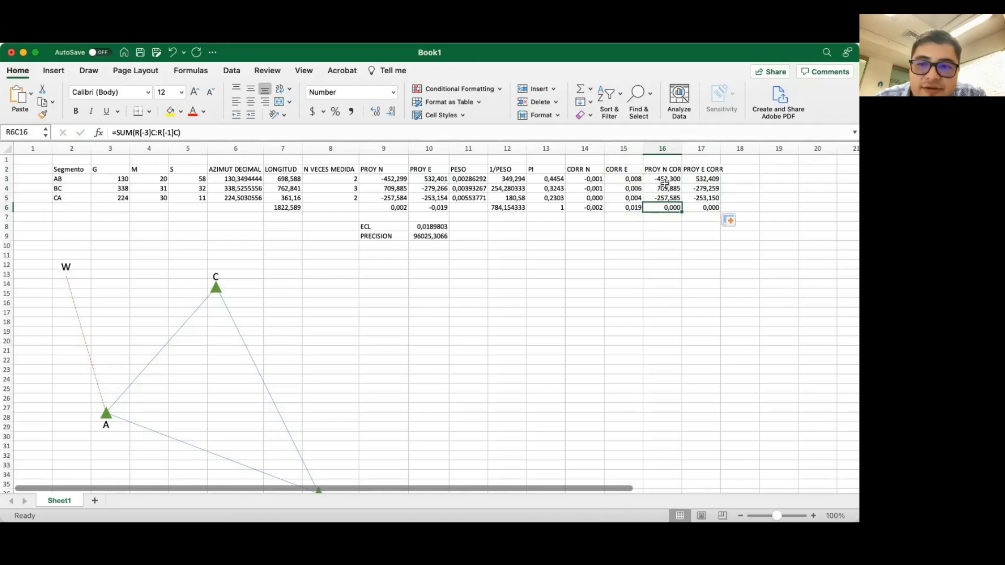
{"action": "left_click_drag", "start_coordinate": [664, 179], "coordinate": [685, 209]}
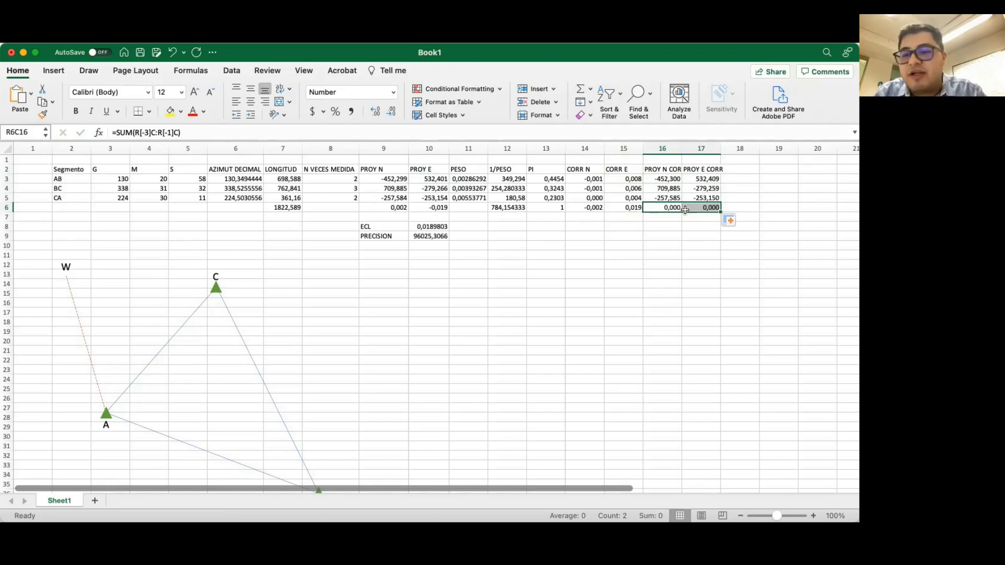
Enter the headers PUNTO, COORDENADA N and COORDENADA E in R11C12 to R11C14 and widen the two coordinate columns to fit
{"action": "left_click", "coordinate": [508, 262]}
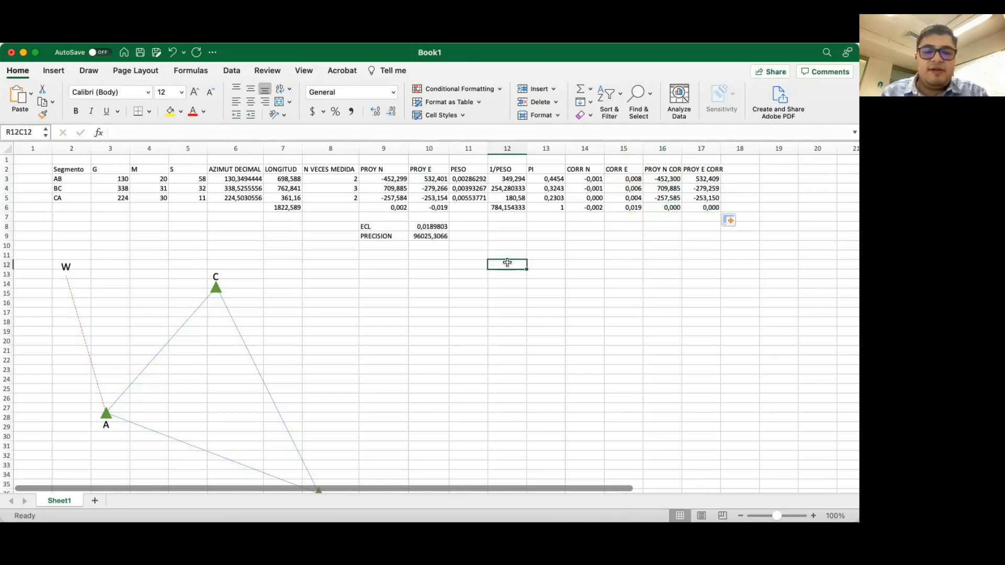
{"action": "key", "text": "Up"}
{"action": "type", "text": "PUNTO"}
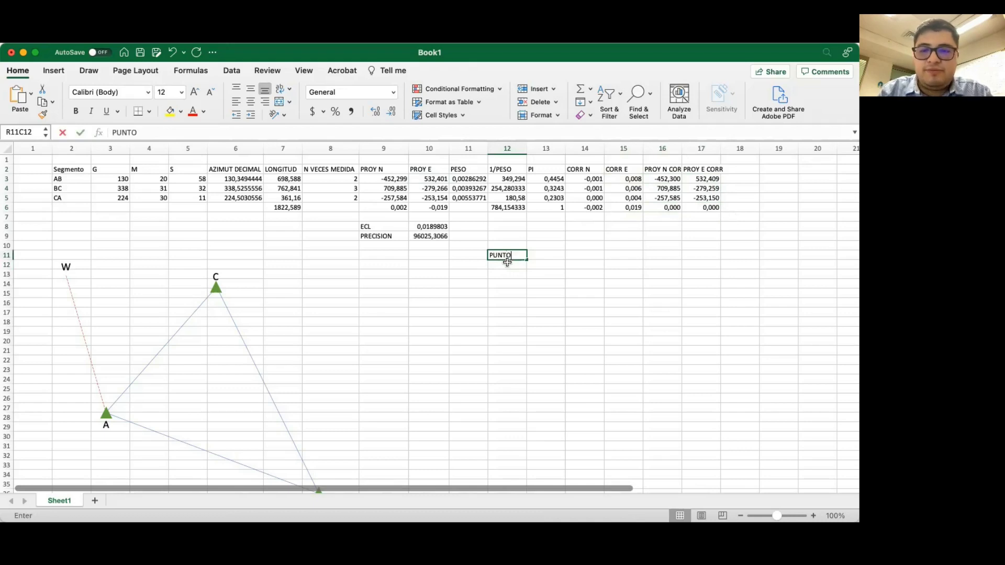
{"action": "key", "text": "Tab"}
{"action": "type", "text": "C"}
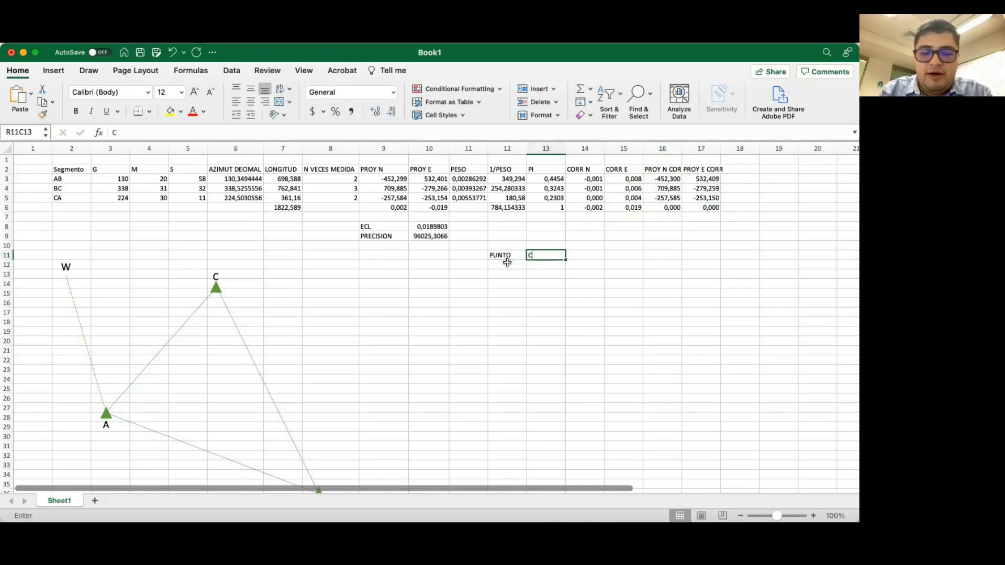
{"action": "type", "text": "OORDENADA N"}
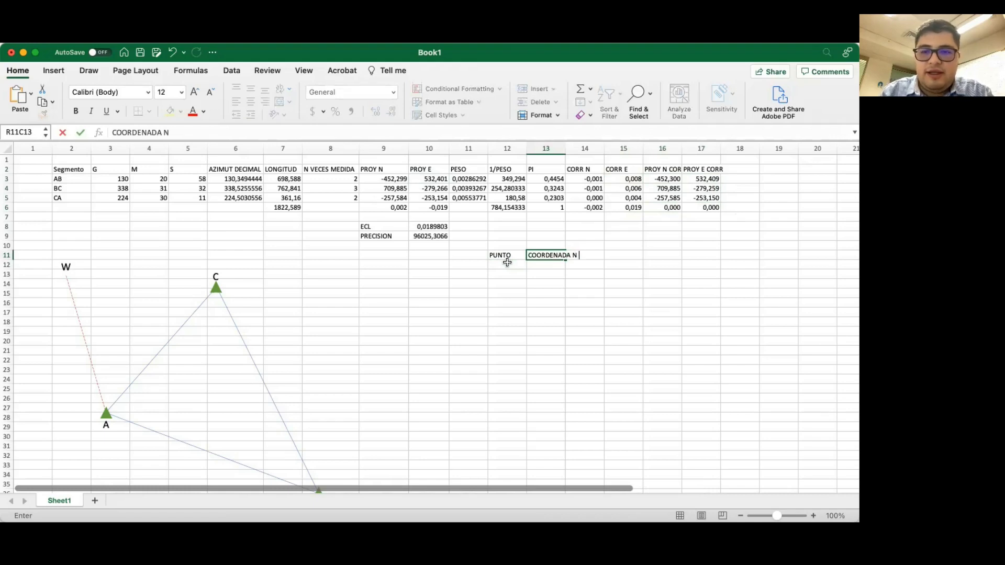
{"action": "key", "text": "Tab"}
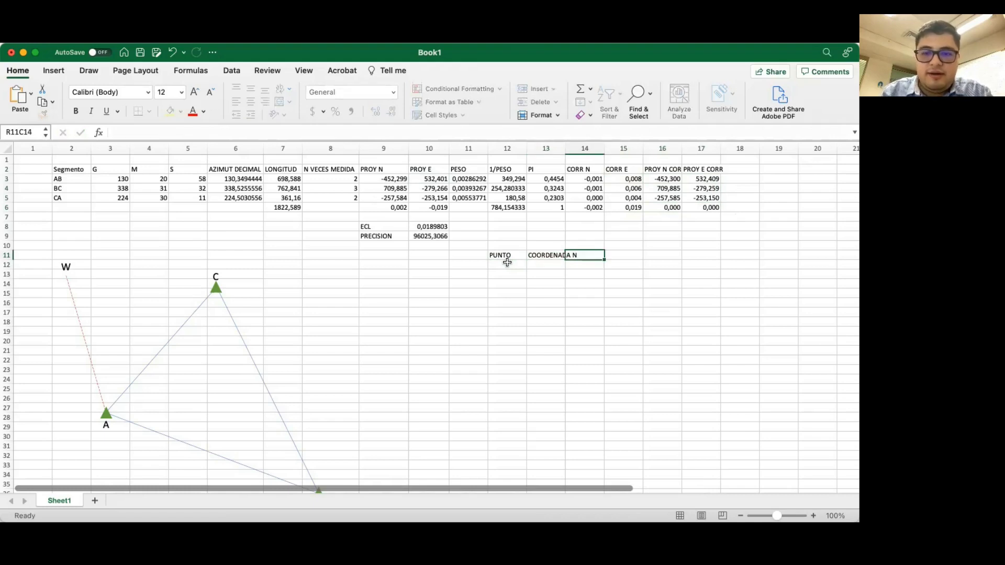
{"action": "type", "text": "COORDENADA "}
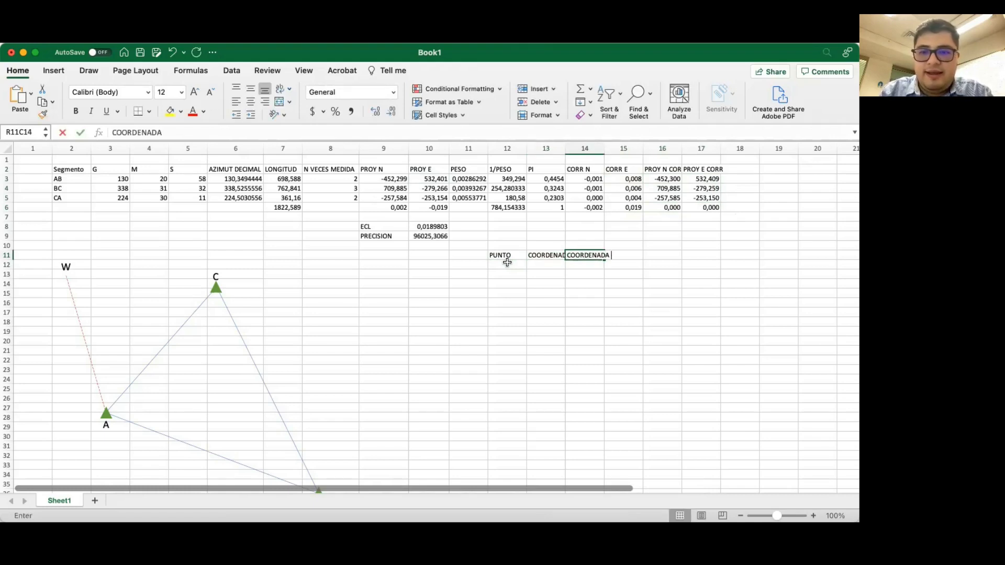
{"action": "type", "text": "E"}
{"action": "key", "text": "Return"}
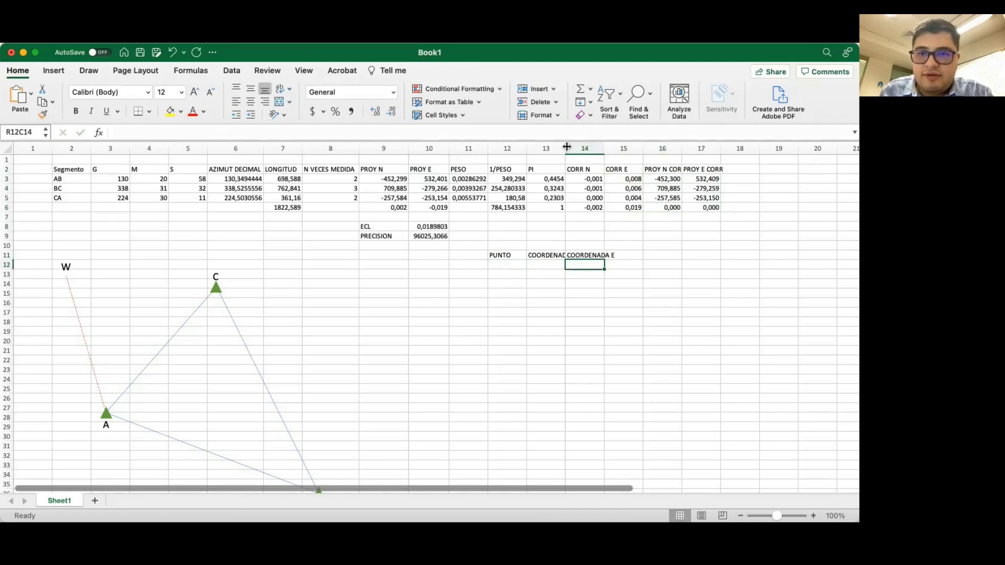
{"action": "left_click_drag", "start_coordinate": [605, 148], "coordinate": [580, 147]}
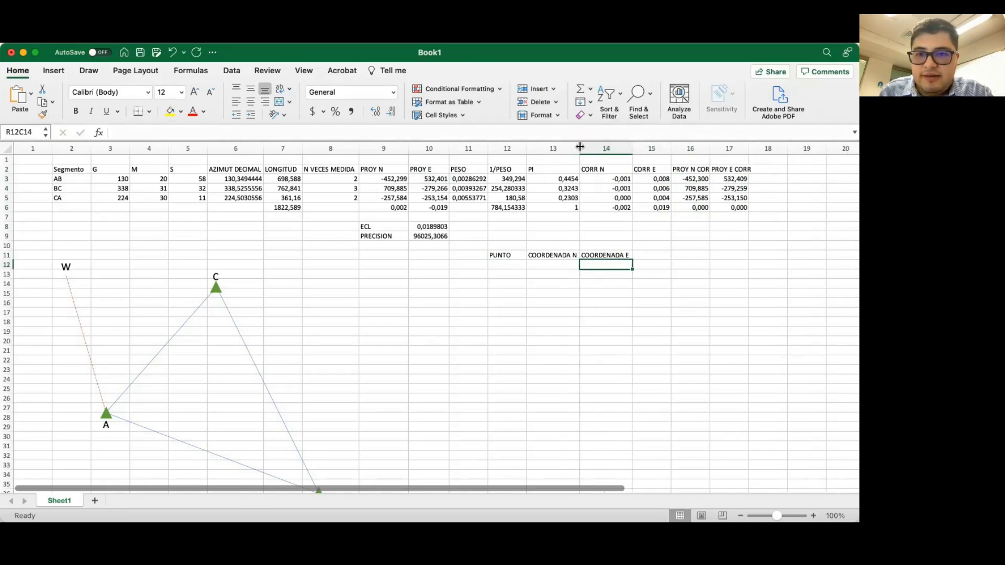
List the points A, B and C under PUNTO in rows 12 to 14
{"action": "left_click", "coordinate": [503, 265]}
{"action": "type", "text": "A"}
{"action": "key", "text": "Return"}
{"action": "type", "text": "B"}
{"action": "key", "text": "Return"}
{"action": "type", "text": "C"}
{"action": "key", "text": "Tab"}
Enter 1000 as both COORDENADA N and COORDENADA E of point A in row 12
{"action": "key", "text": "Up"}
{"action": "key", "text": "Up"}
{"action": "type", "text": "="}
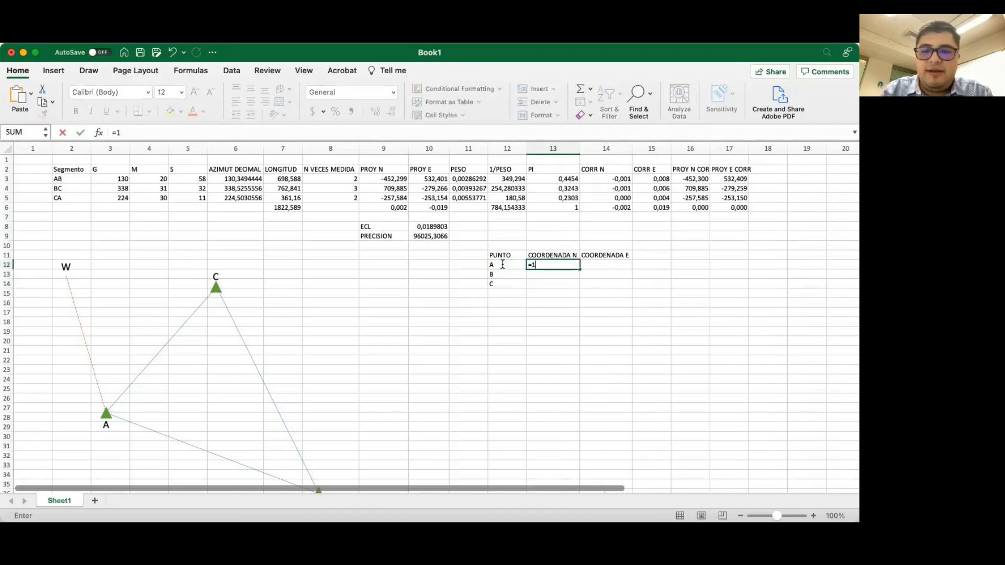
{"action": "type", "text": "1"}
{"action": "key", "text": "BackSpace"}
{"action": "key", "text": "BackSpace"}
{"action": "type", "text": "1000"}
{"action": "key", "text": "Tab"}
{"action": "type", "text": "1000"}
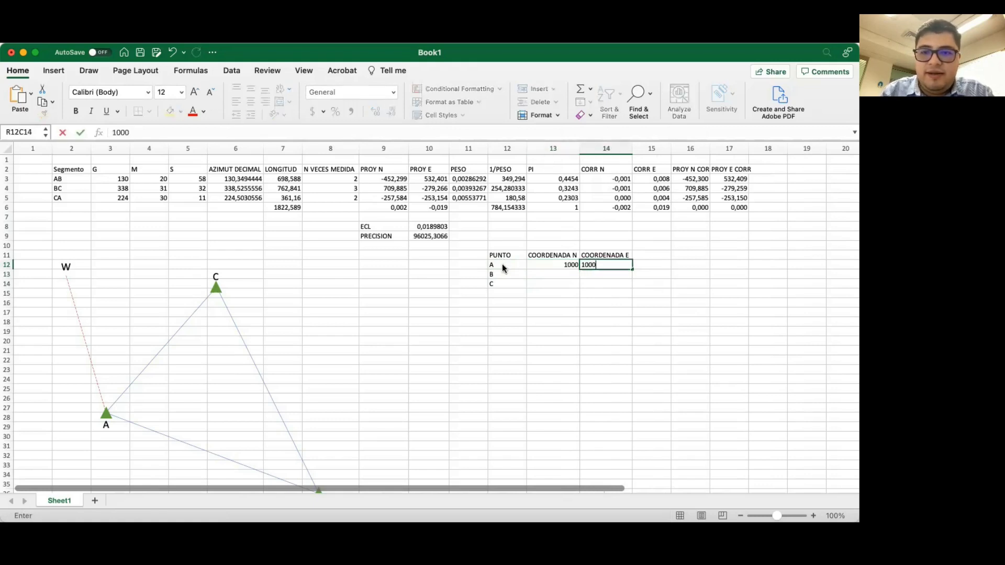
{"action": "key", "text": "Return"}
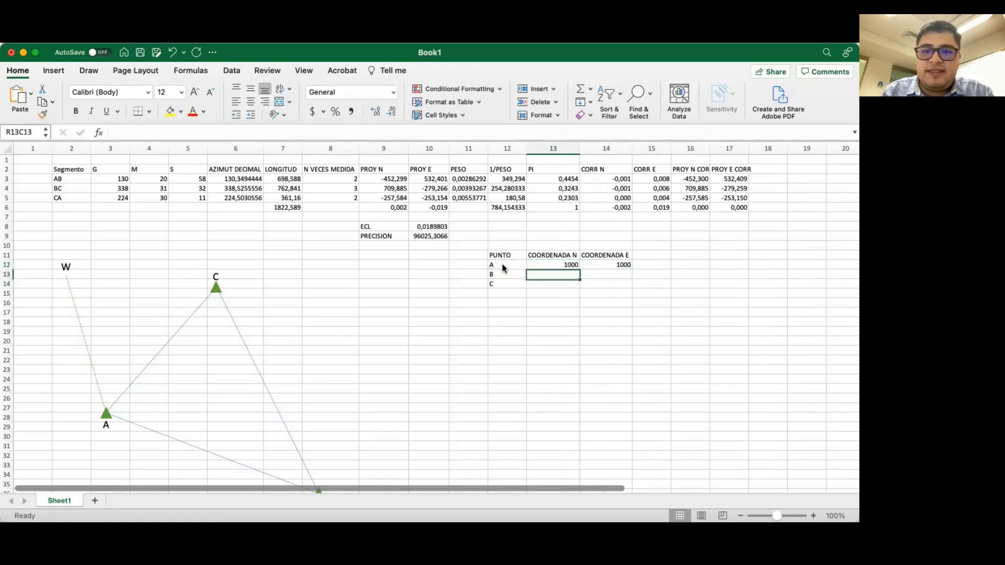
Calculate B's COORDENADA N by adding AB's PROY N CORR to A's north coordinate, and fill the formula down to row 15
{"action": "type", "text": "="}
{"action": "key", "text": "Up"}
{"action": "type", "text": "+"}
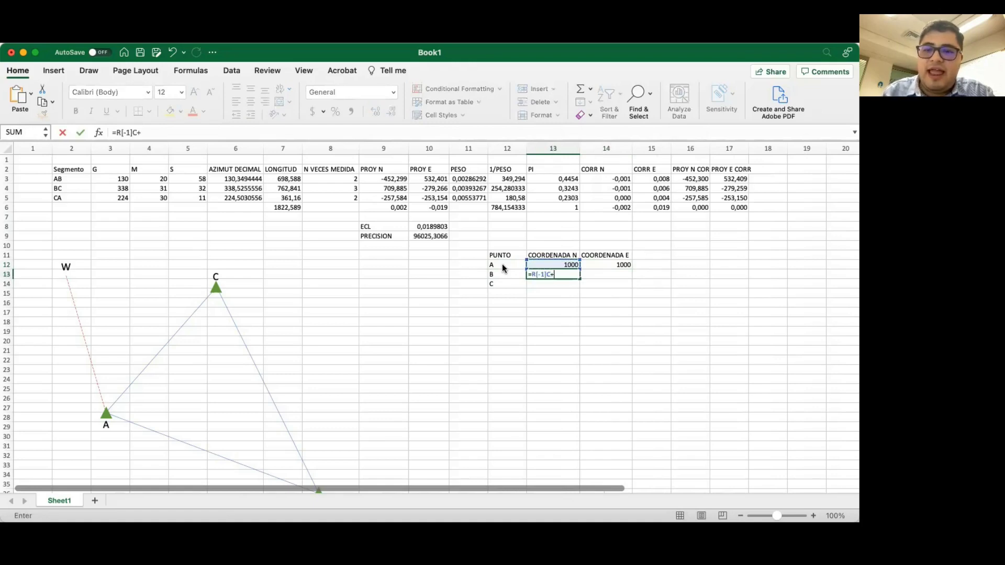
{"action": "left_click", "coordinate": [682, 179]}
{"action": "key", "text": "Return"}
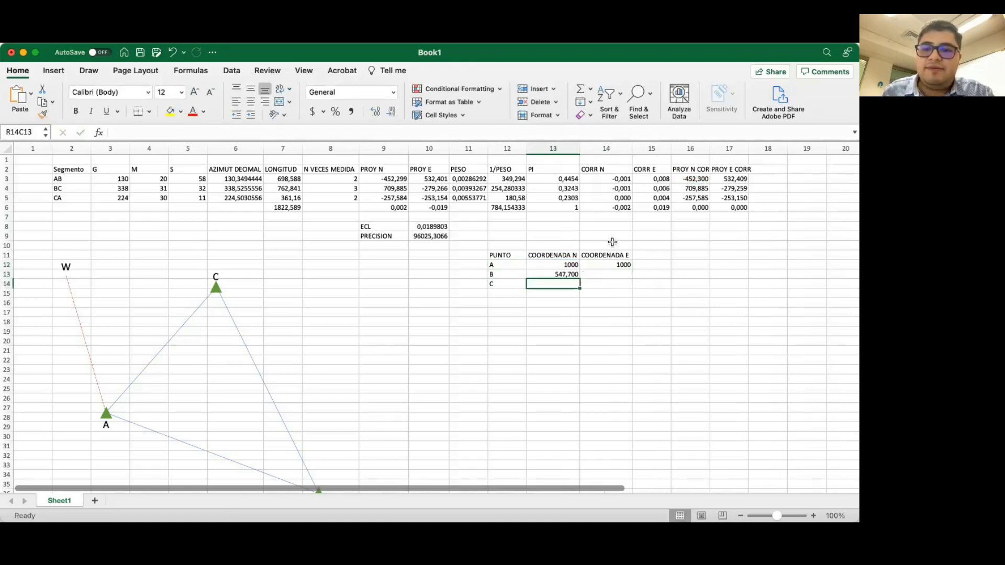
{"action": "left_click", "coordinate": [570, 275]}
{"action": "left_click_drag", "start_coordinate": [580, 281], "coordinate": [579, 297]}
Label the closing row of the coordinate table as point A in R15C12
{"action": "left_click", "coordinate": [516, 294]}
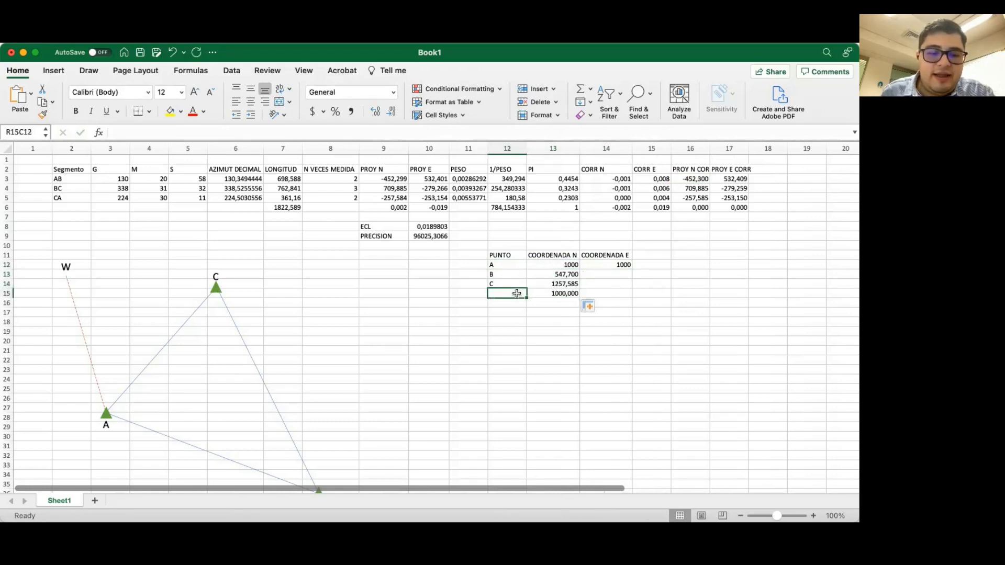
{"action": "type", "text": "A"}
{"action": "key", "text": "Tab"}
{"action": "key", "text": "Tab"}
Calculate B's COORDENADA E in R13C14 as =R[-1]C+R[-10]C[3] and fill the formula down to row 15
{"action": "left_click", "coordinate": [611, 266]}
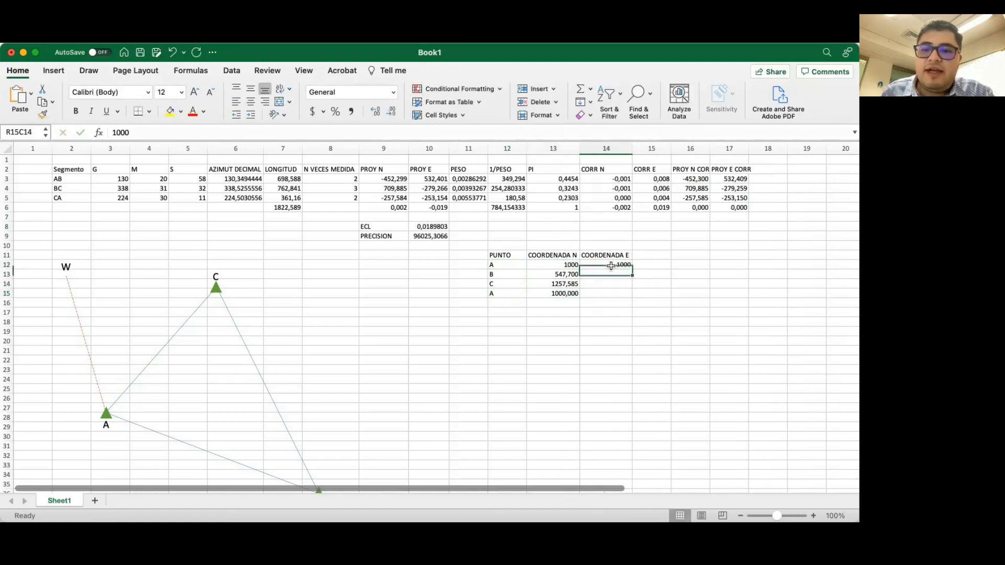
{"action": "type", "text": "="}
{"action": "key", "text": "Up"}
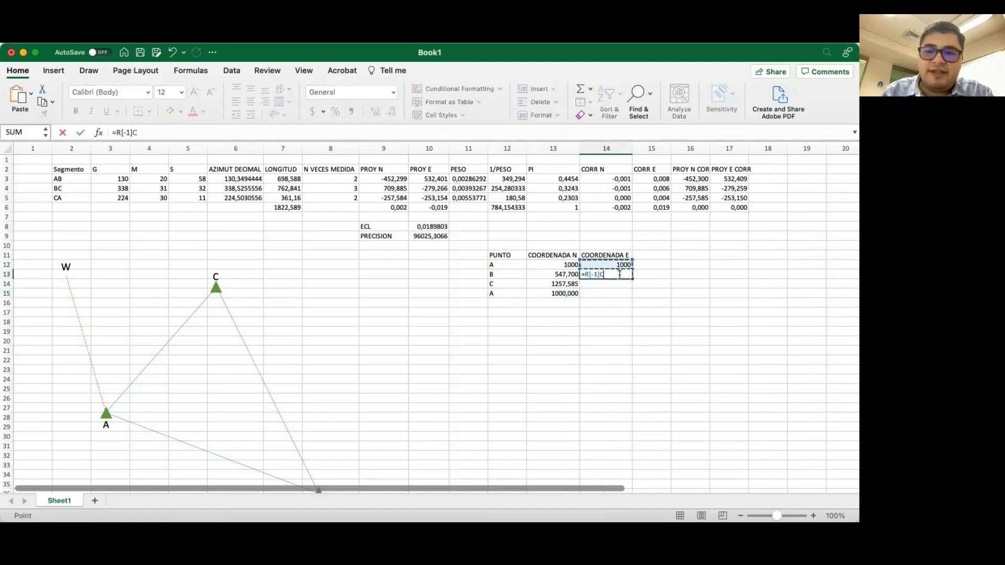
{"action": "type", "text": "+"}
{"action": "left_click", "coordinate": [732, 179]}
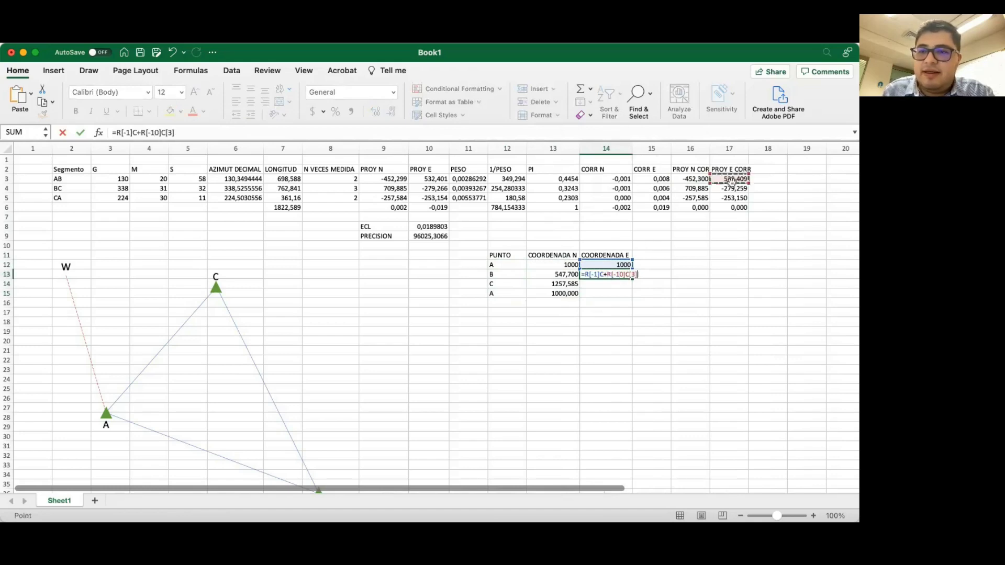
{"action": "key", "text": "Return"}
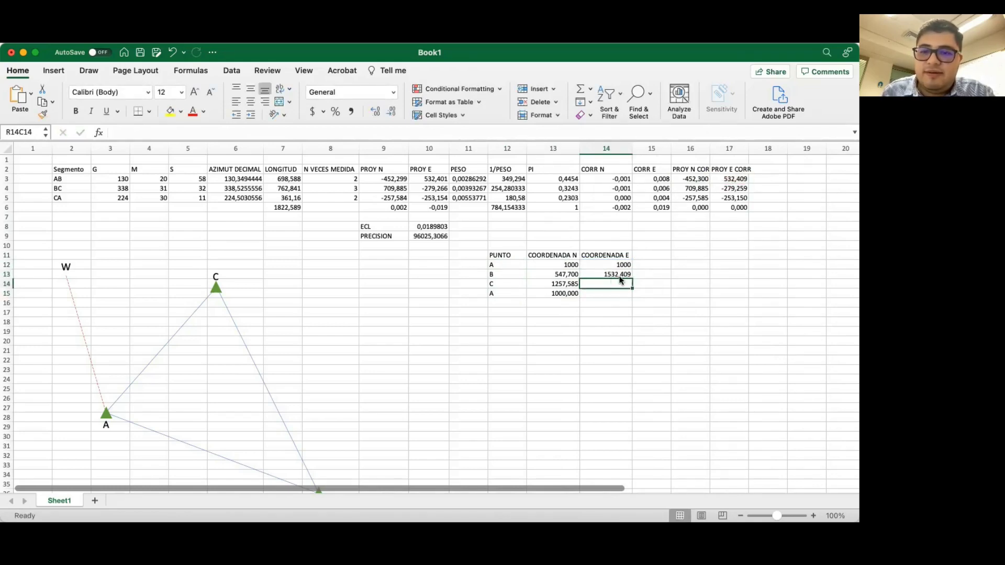
{"action": "left_click", "coordinate": [618, 276]}
{"action": "left_click_drag", "start_coordinate": [631, 279], "coordinate": [630, 296]}
Show point A's starting coordinates in row 12 with three decimals
{"action": "left_click", "coordinate": [609, 283]}
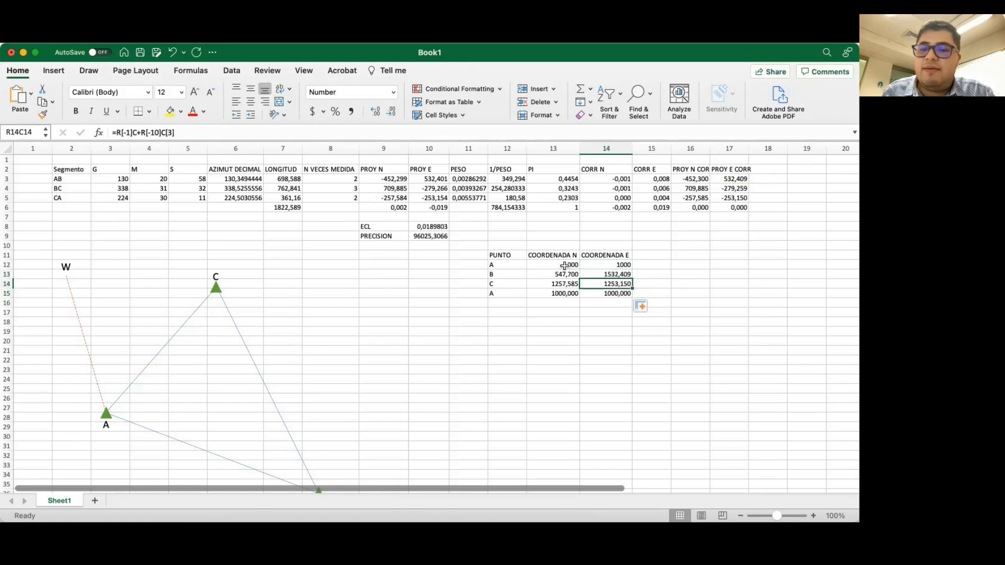
{"action": "left_click_drag", "start_coordinate": [570, 265], "coordinate": [610, 265]}
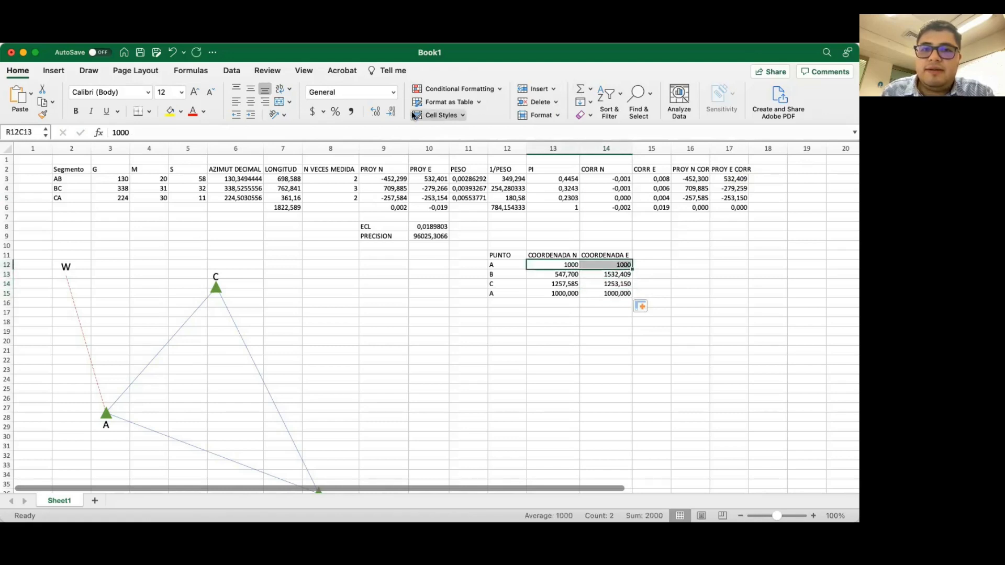
{"action": "left_click", "coordinate": [372, 111]}
{"action": "left_click", "coordinate": [372, 111]}
{"action": "left_click", "coordinate": [372, 111]}
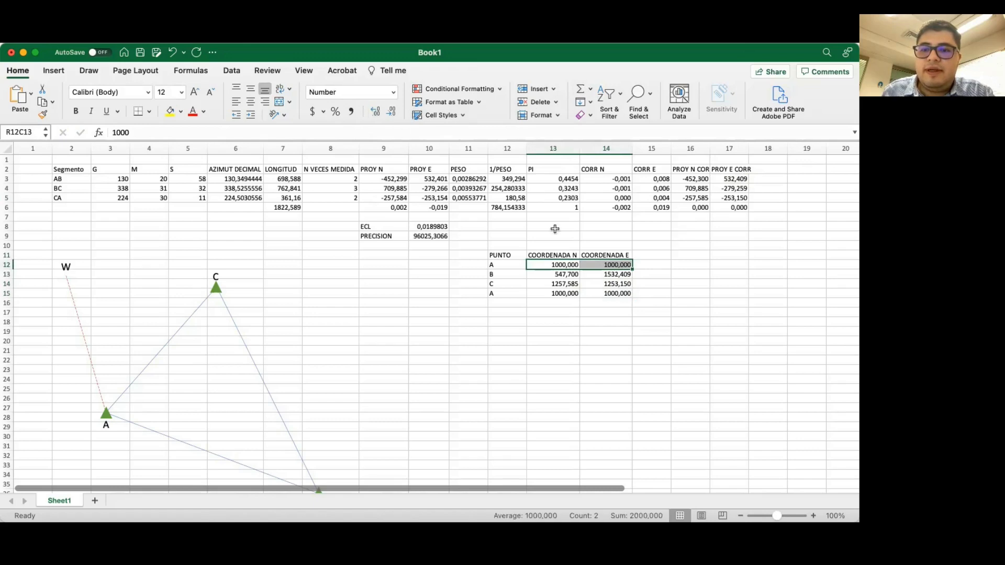
{"action": "left_click", "coordinate": [651, 312]}
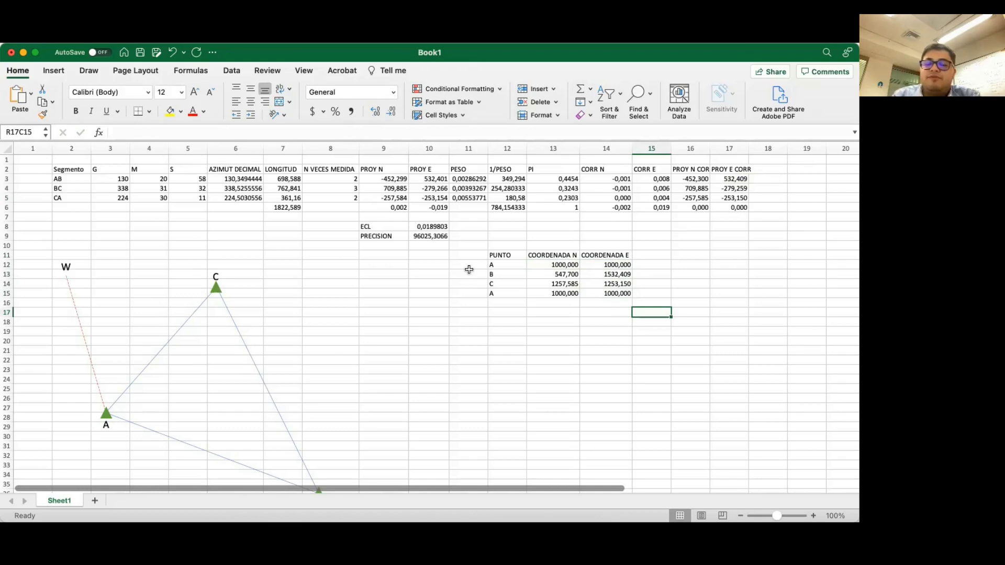
Calculate the first cross-product sum in R17C13 with SUMPRODUCT of COORDENADA N rows 12 to 14 and COORDENADA E rows 13 to 15
{"action": "left_click", "coordinate": [520, 313]}
{"action": "left_click", "coordinate": [548, 310]}
{"action": "type", "text": "="}
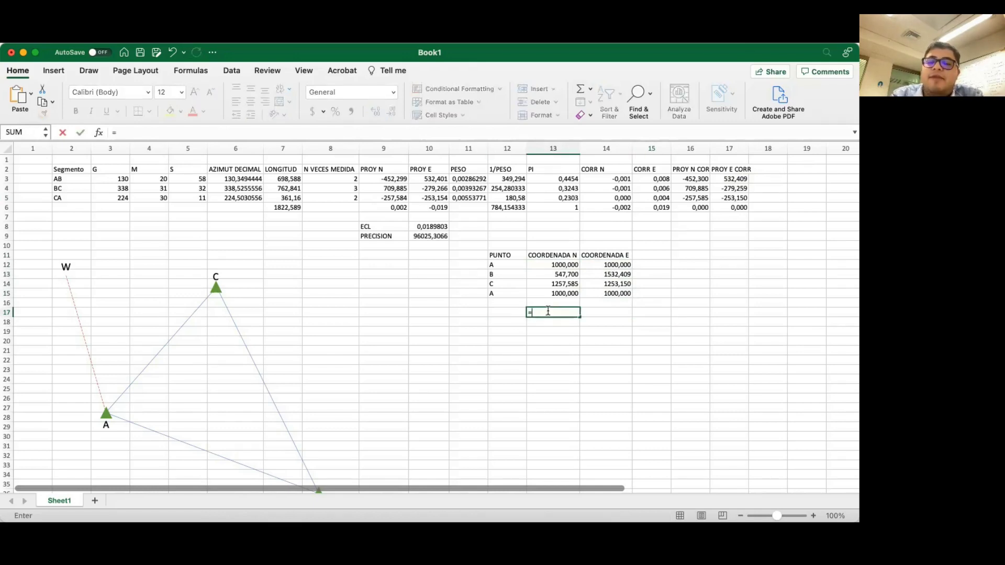
{"action": "key", "text": "Escape"}
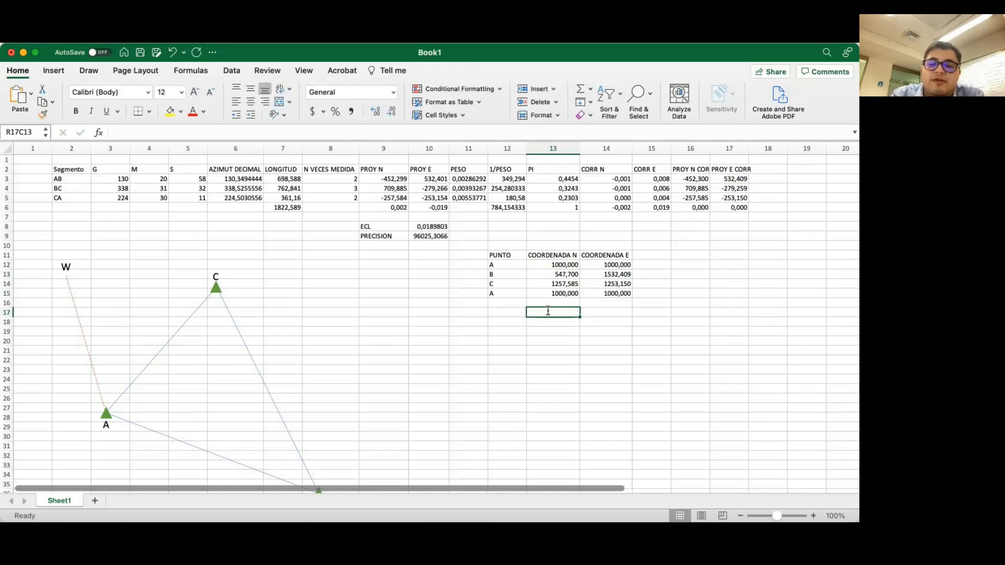
{"action": "type", "text": "=SUM"}
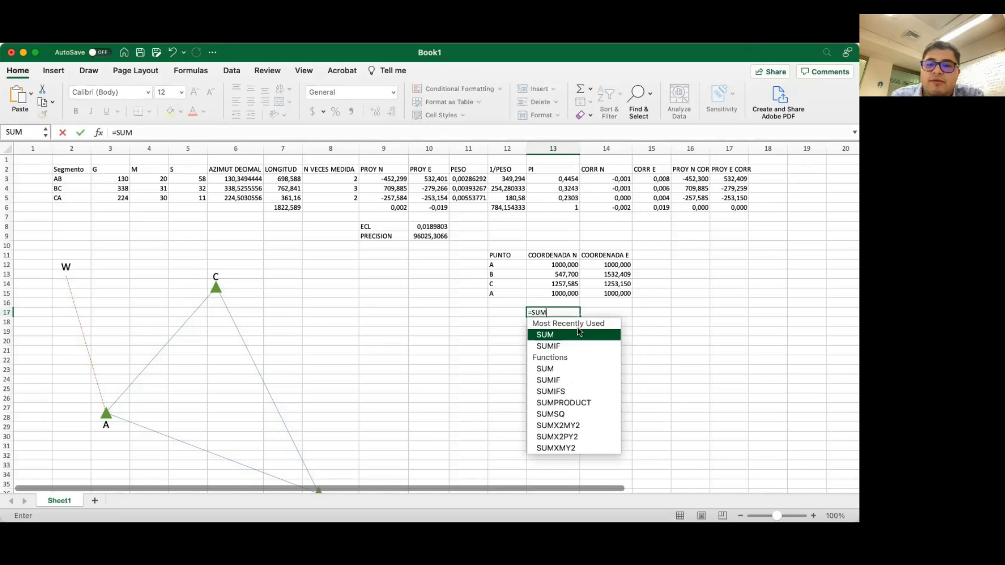
{"action": "double_click", "coordinate": [565, 403]}
{"action": "left_click_drag", "start_coordinate": [555, 265], "coordinate": [563, 283]}
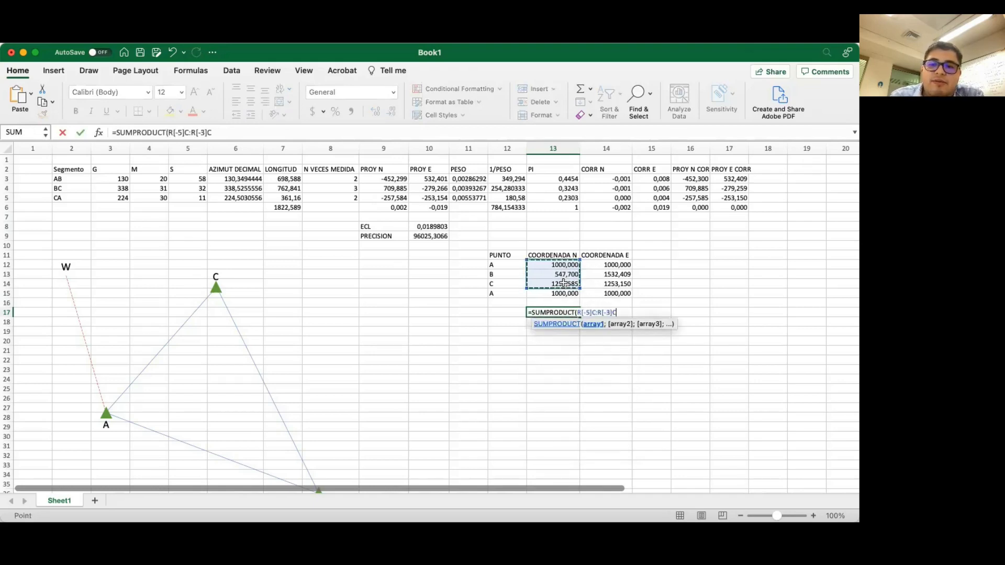
{"action": "type", "text": ":"}
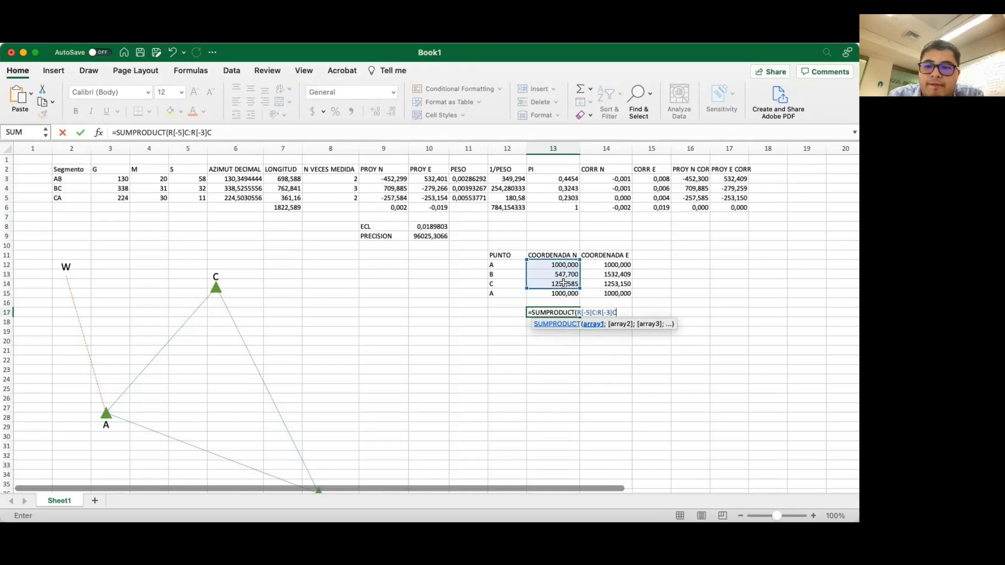
{"action": "type", "text": ";"}
{"action": "left_click_drag", "start_coordinate": [623, 274], "coordinate": [622, 289]}
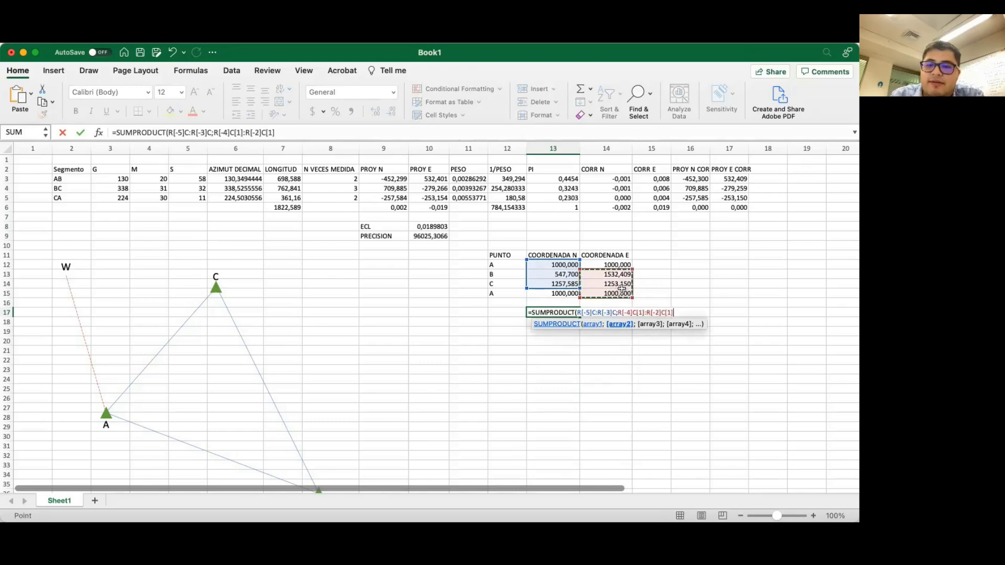
{"action": "key", "text": "Return"}
Calculate the second cross-product sum in R17C14 with SUMPRODUCT of COORDENADA E rows 12 to 14 and COORDENADA N rows 13 to 15
{"action": "left_click", "coordinate": [612, 309]}
{"action": "type", "text": "=SUM"}
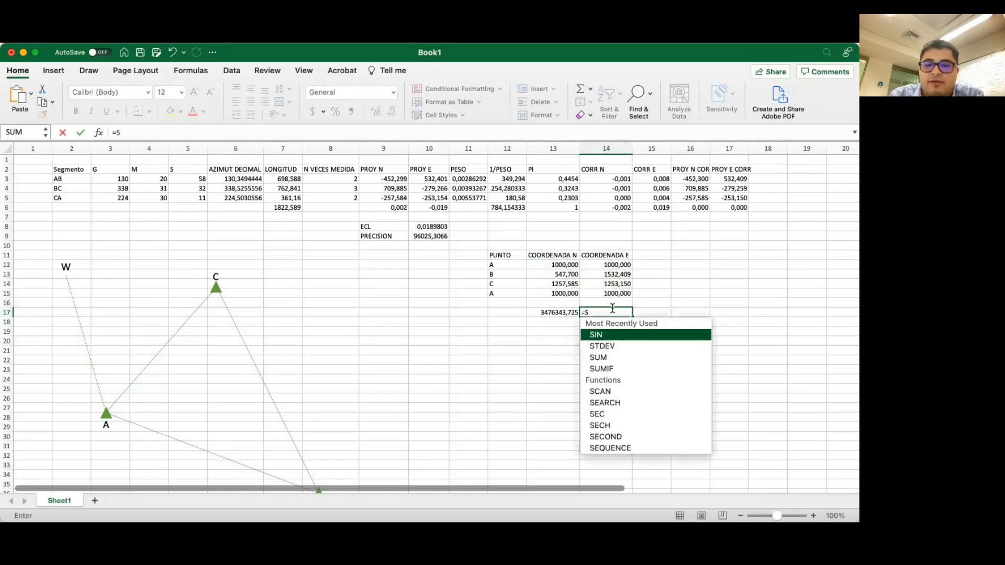
{"action": "double_click", "coordinate": [615, 402]}
{"action": "left_click_drag", "start_coordinate": [607, 265], "coordinate": [610, 282]}
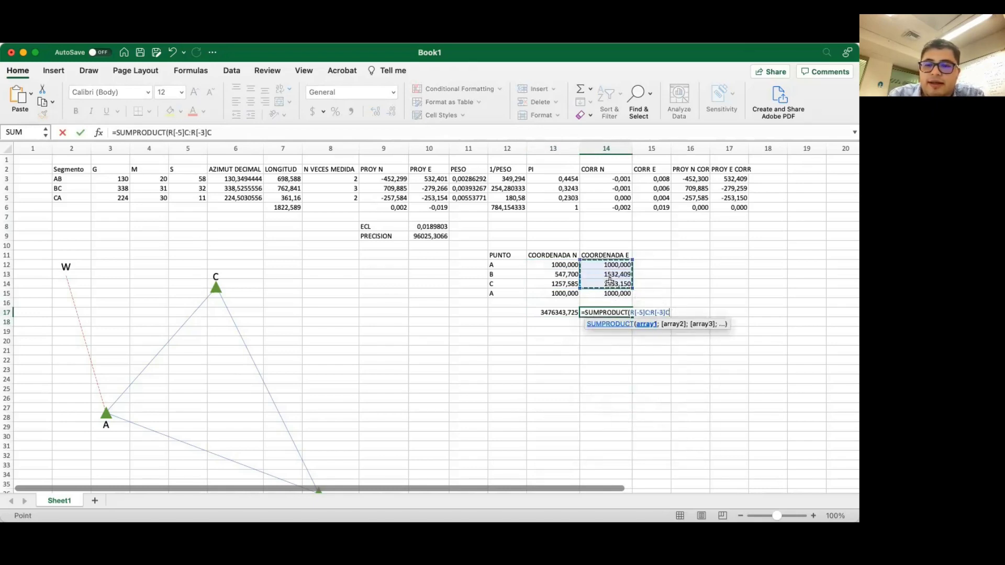
{"action": "type", "text": ";"}
{"action": "left_click_drag", "start_coordinate": [550, 274], "coordinate": [552, 292]}
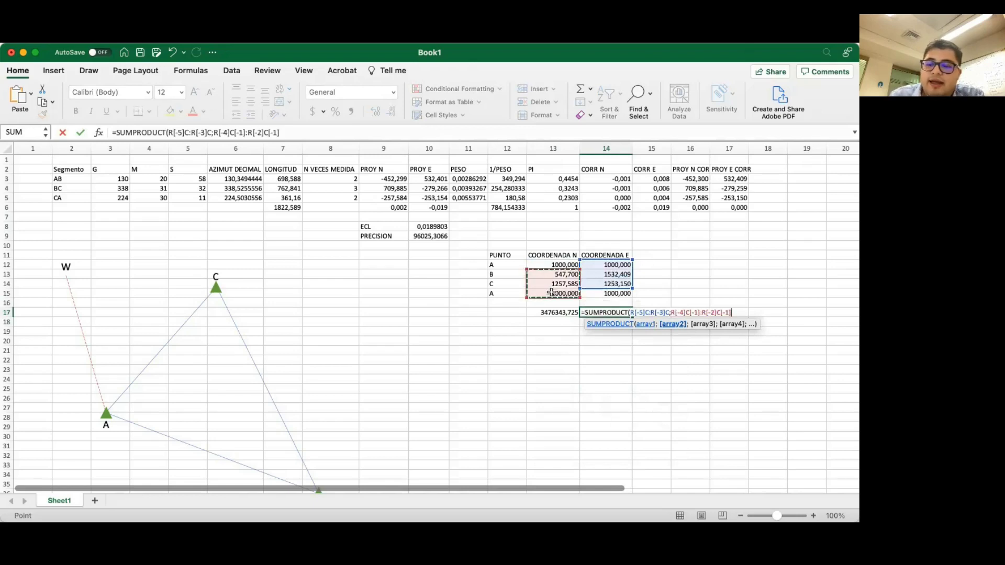
{"action": "key", "text": "Return"}
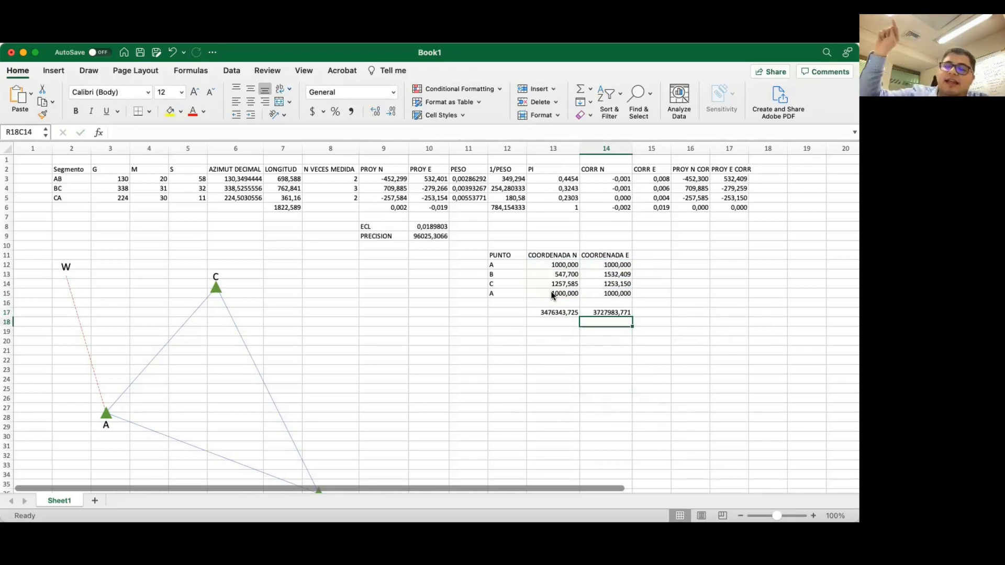
Calculate the triangle's area in R19C13 as half the absolute difference of the two cross-product sums, =ABS(R[-2]C-R[-2]C[1])/2
{"action": "left_click", "coordinate": [567, 332]}
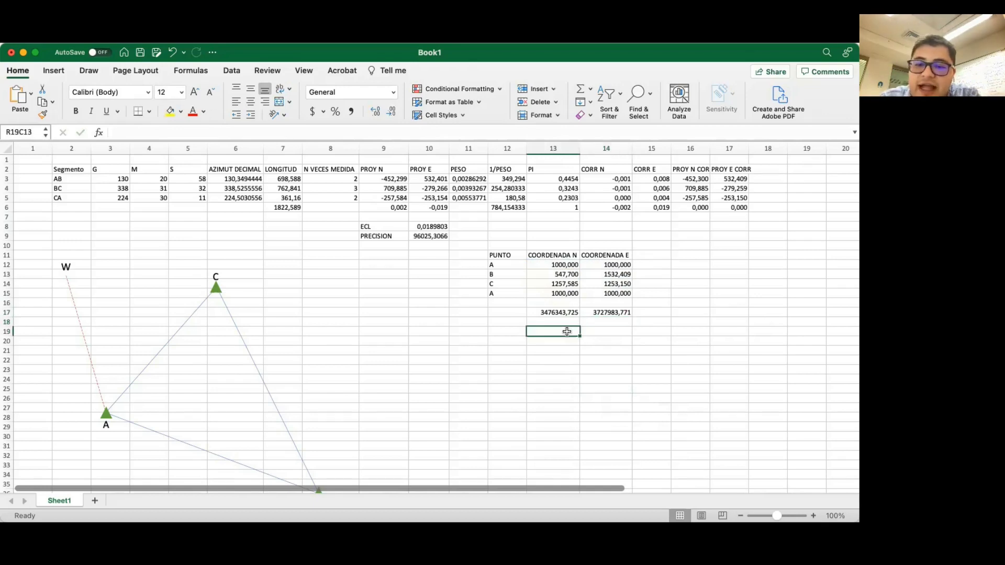
{"action": "type", "text": "="}
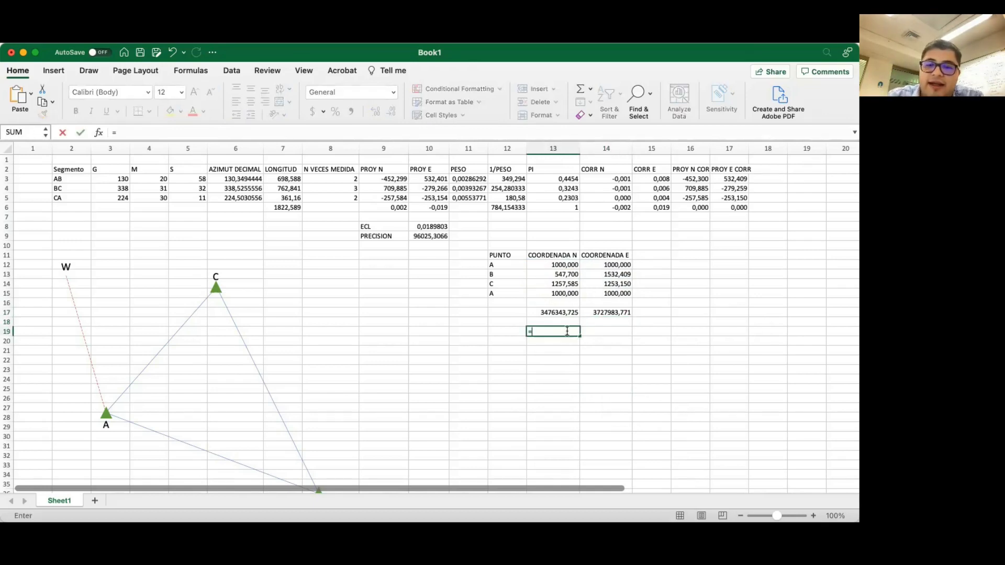
{"action": "type", "text": "ABS"}
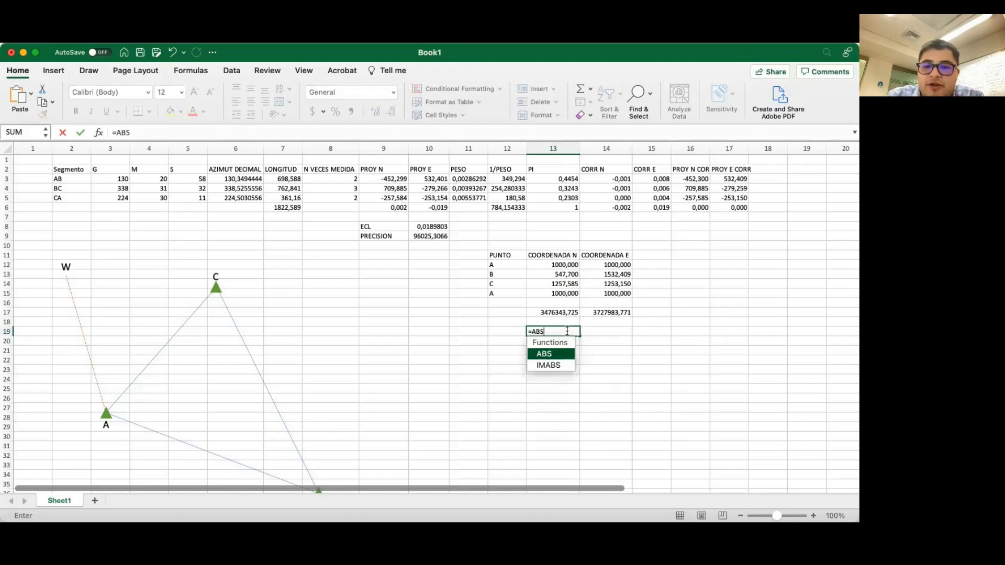
{"action": "double_click", "coordinate": [537, 358]}
{"action": "left_click", "coordinate": [552, 313]}
{"action": "type", "text": "-"}
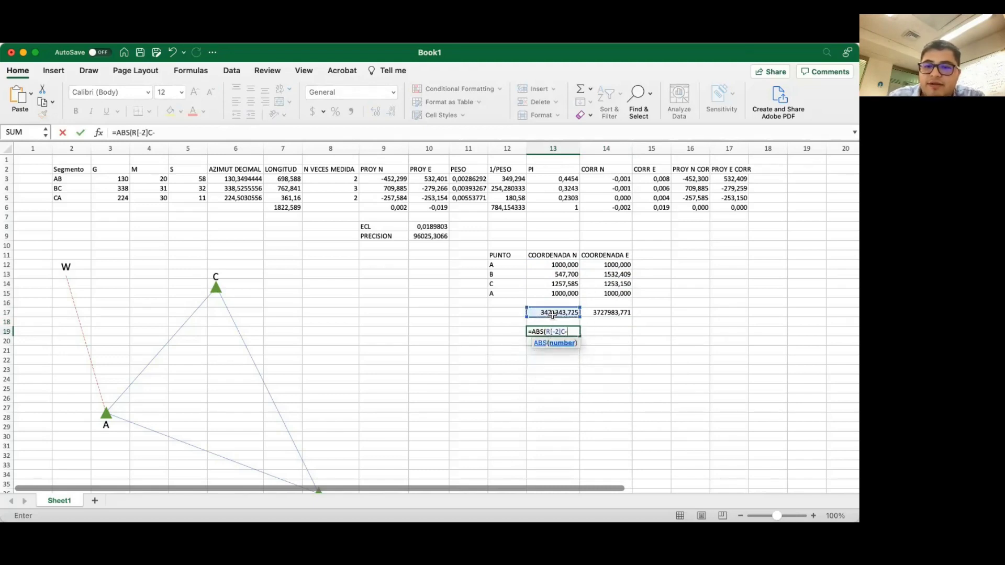
{"action": "left_click", "coordinate": [593, 312]}
{"action": "type", "text": ")/2"}
{"action": "key", "text": "Return"}
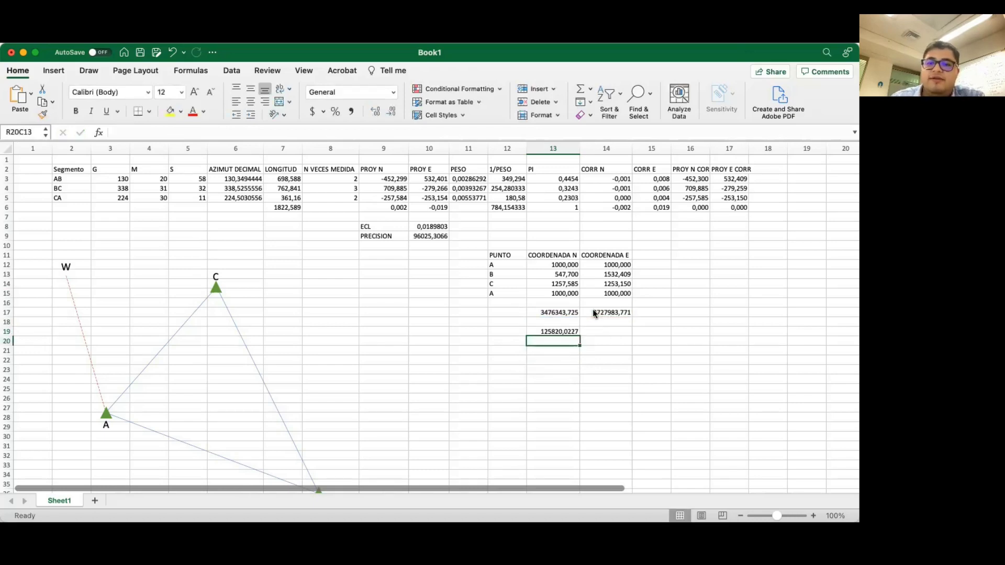
Convert the area to hectares in R20C13 with the formula =R[-1]C/10000
{"action": "left_click", "coordinate": [569, 331]}
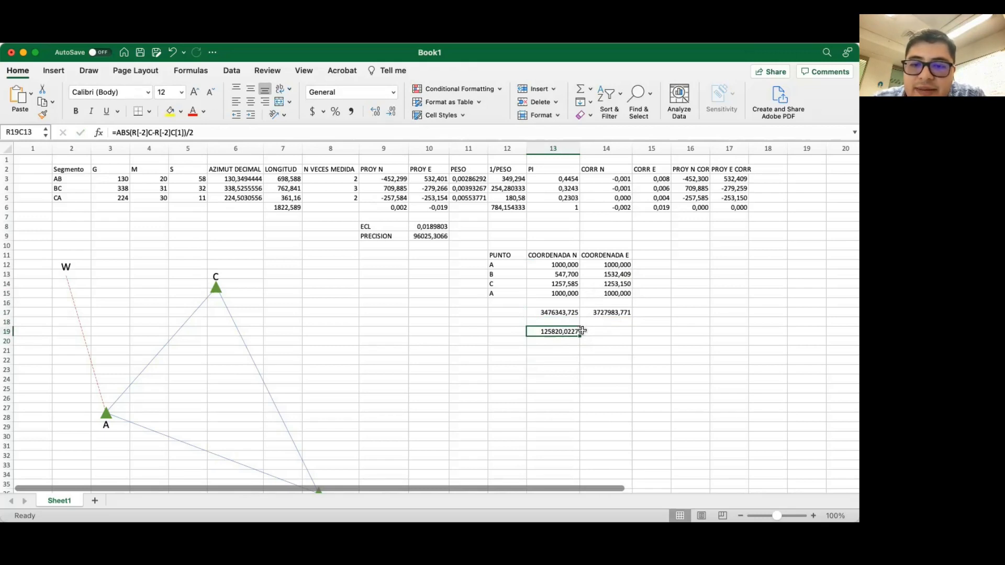
{"action": "left_click", "coordinate": [570, 341]}
{"action": "type", "text": "="}
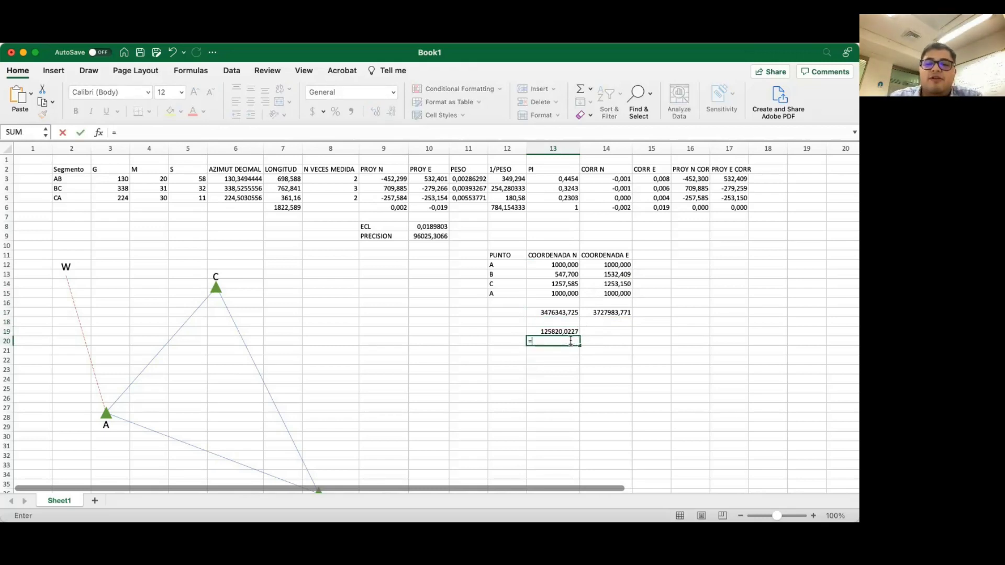
{"action": "key", "text": "Up"}
{"action": "type", "text": "/1000"}
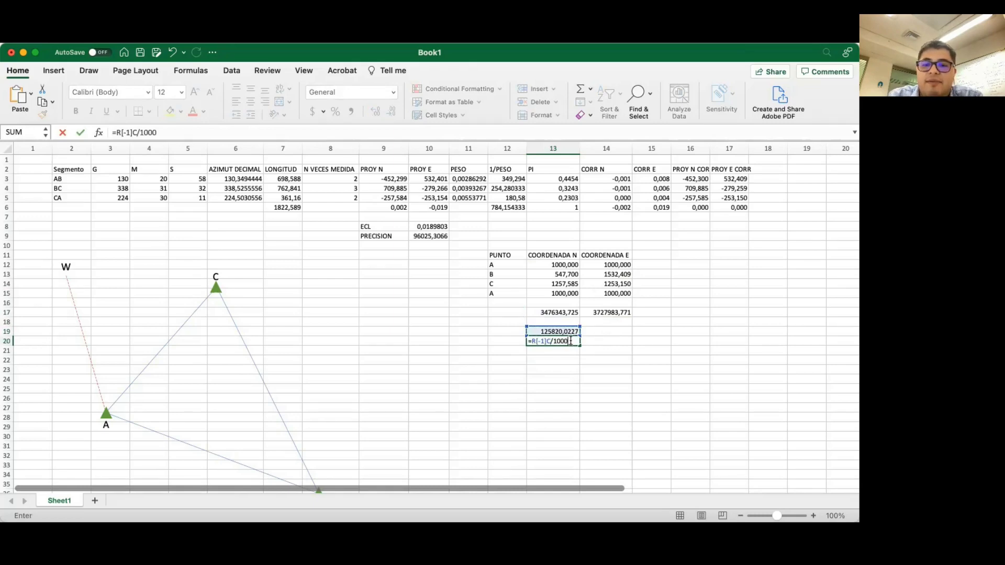
{"action": "key", "text": "Return"}
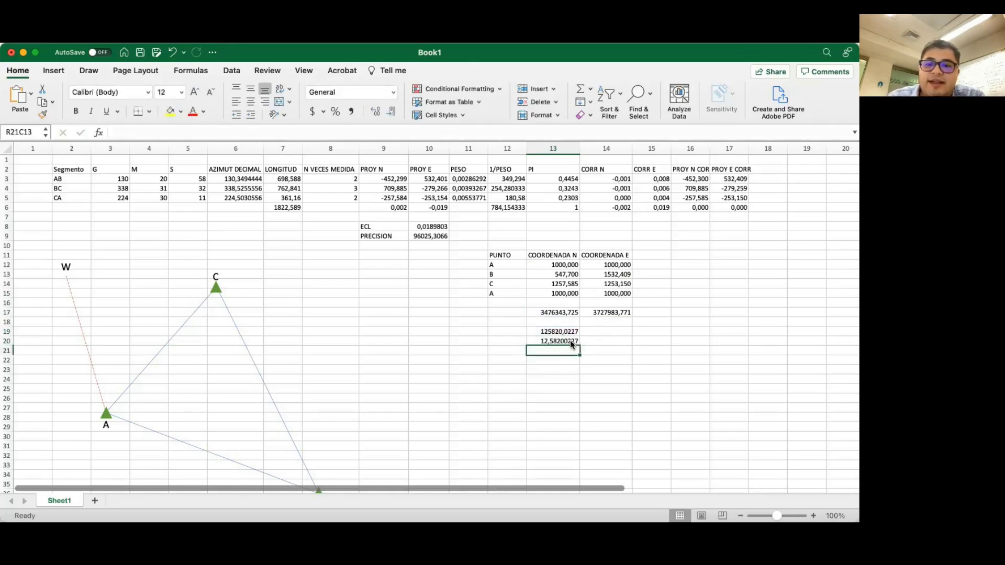
Show both area values in R19C13 and R20C13 with two decimals
{"action": "left_click_drag", "start_coordinate": [569, 333], "coordinate": [570, 339]}
{"action": "left_click", "coordinate": [570, 340]}
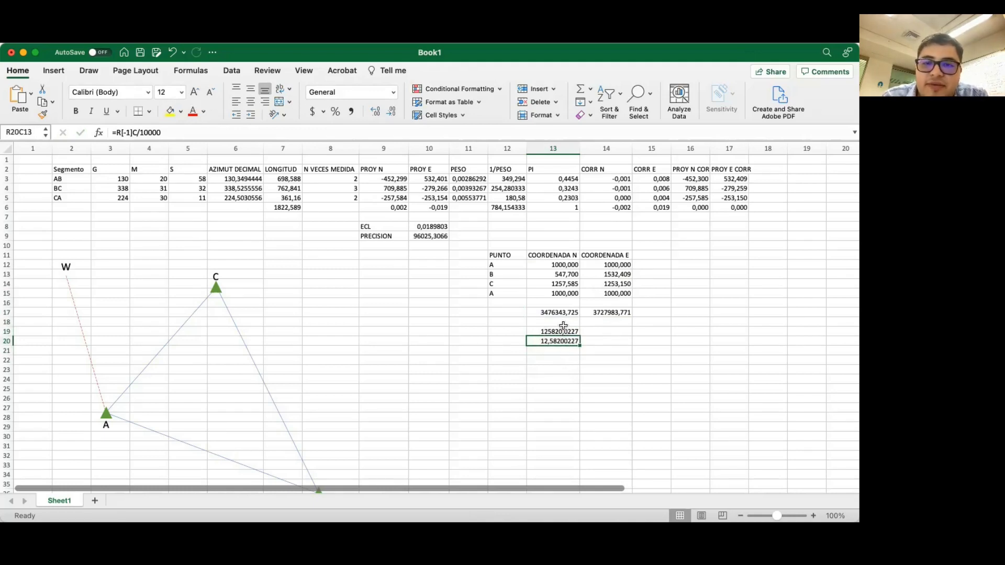
{"action": "left_click_drag", "start_coordinate": [563, 333], "coordinate": [563, 341]}
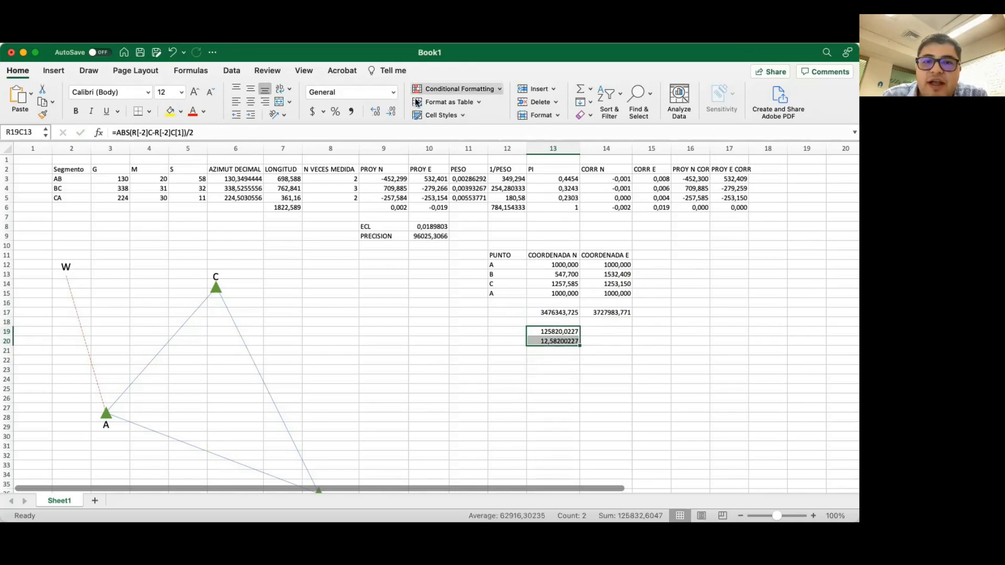
{"action": "left_click", "coordinate": [390, 112]}
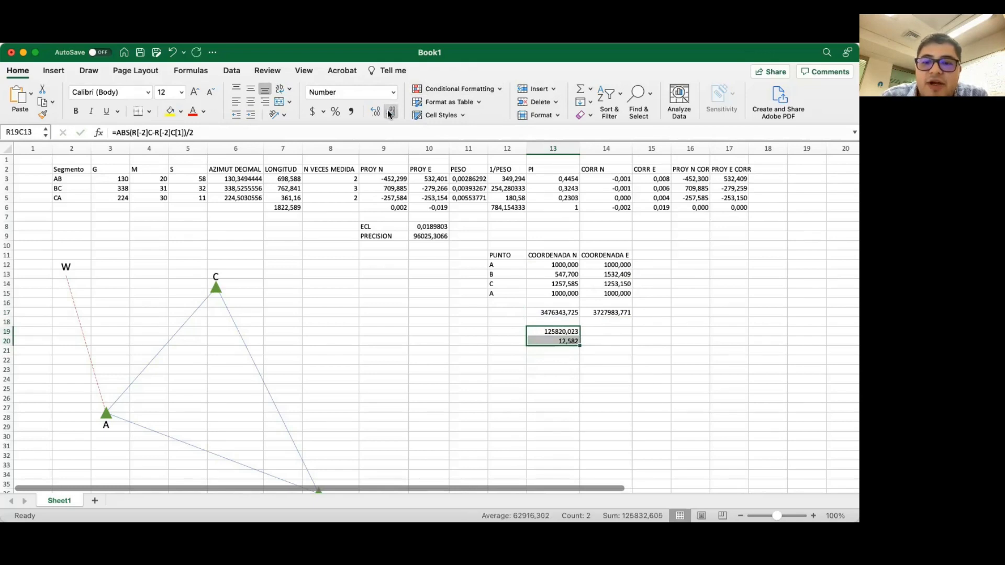
{"action": "left_click", "coordinate": [390, 112]}
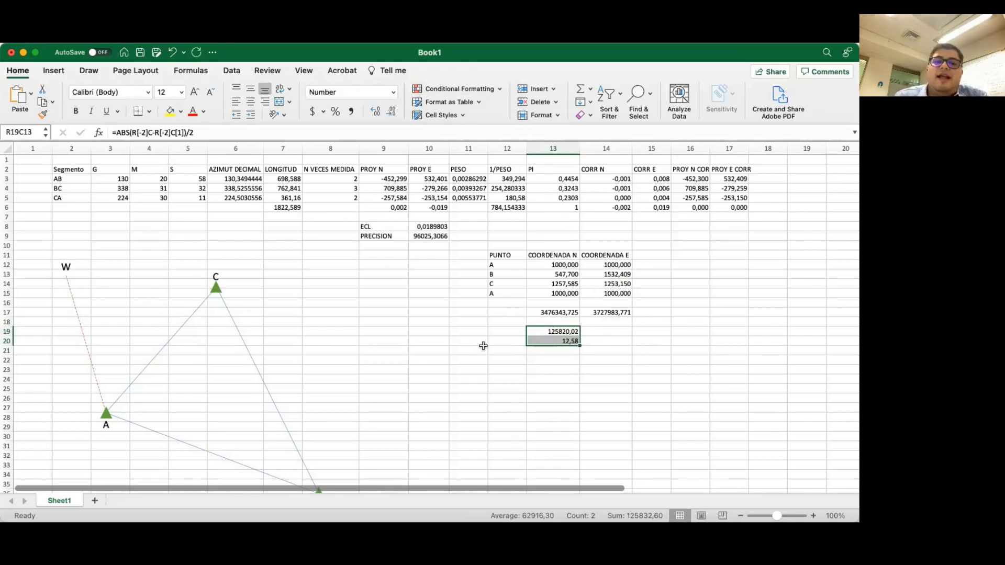
{"action": "left_click", "coordinate": [518, 347]}
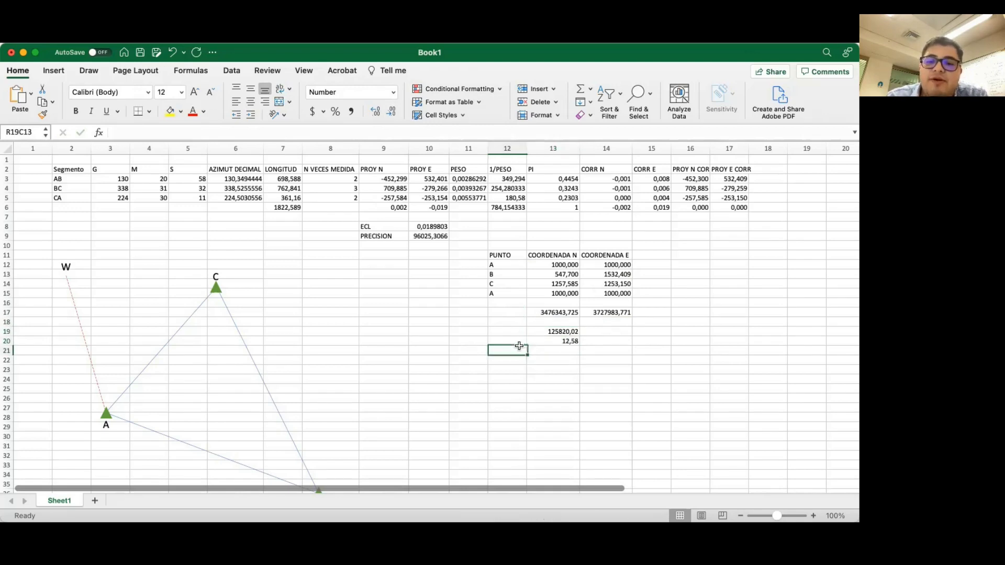
{"action": "scroll", "coordinate": [526, 341], "scroll_direction": "down", "scroll_amount": 1}
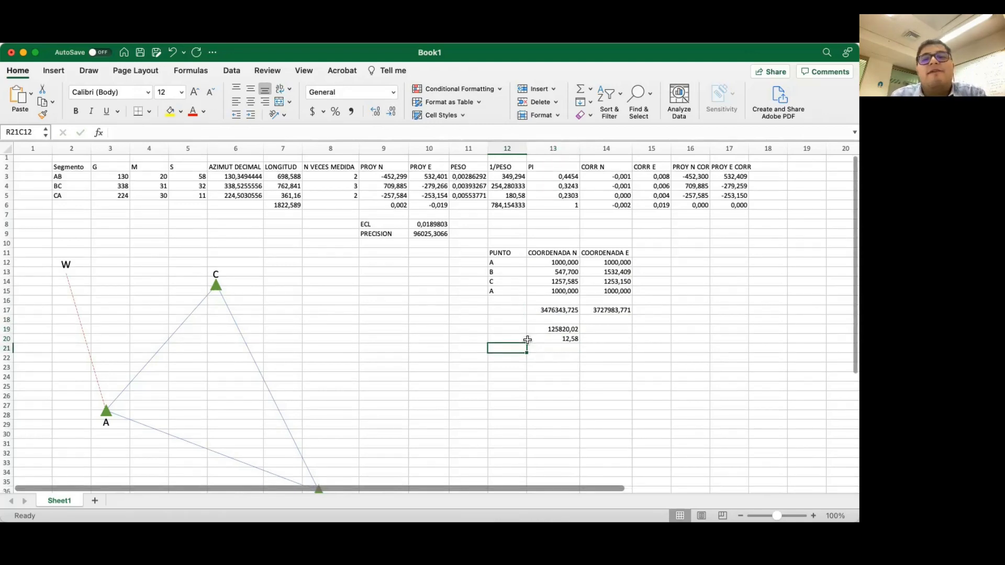